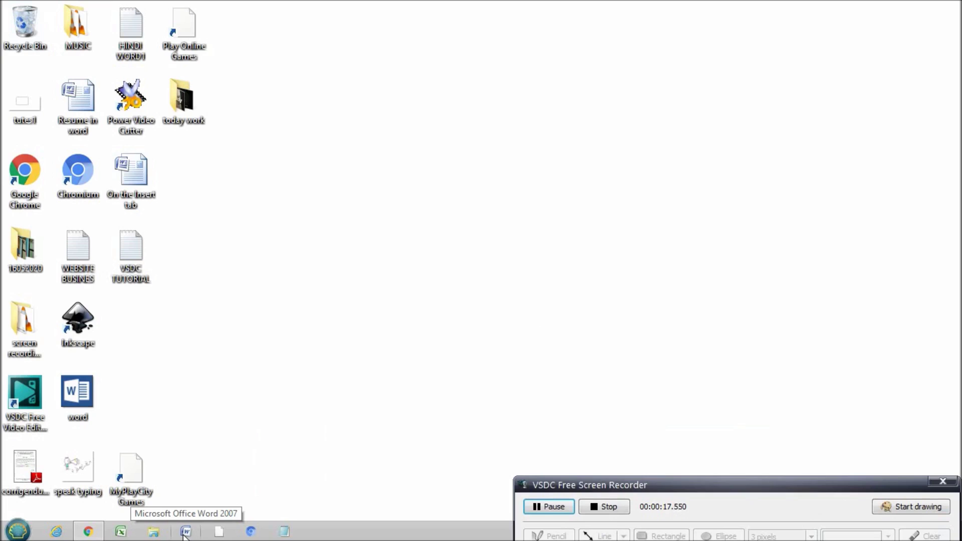
Open a new blank document in Microsoft Word and set the font size to 28
click(185, 534)
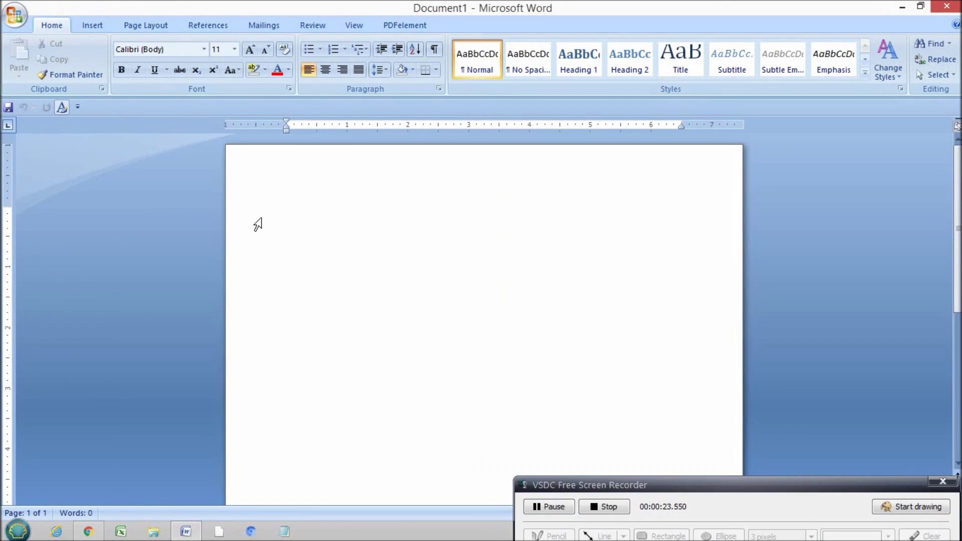
click(235, 50)
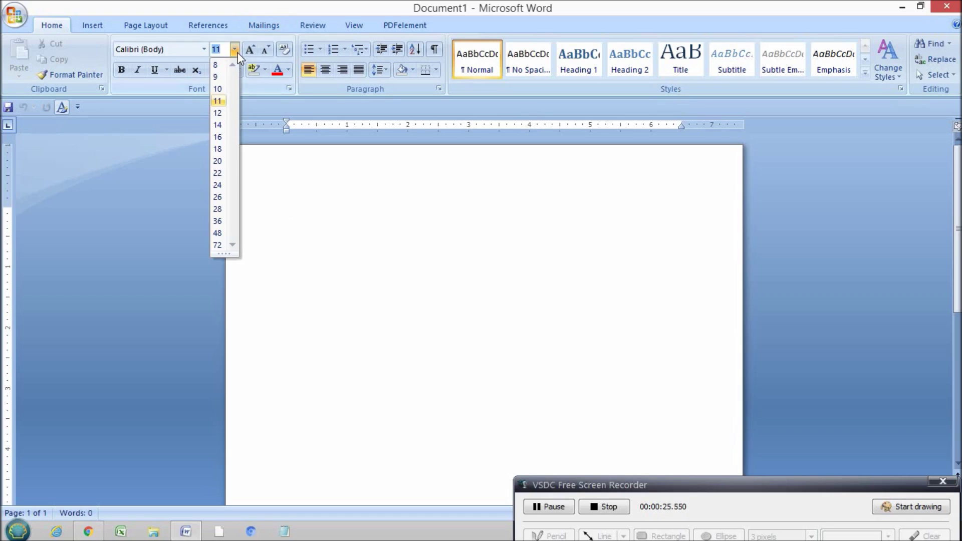
click(217, 209)
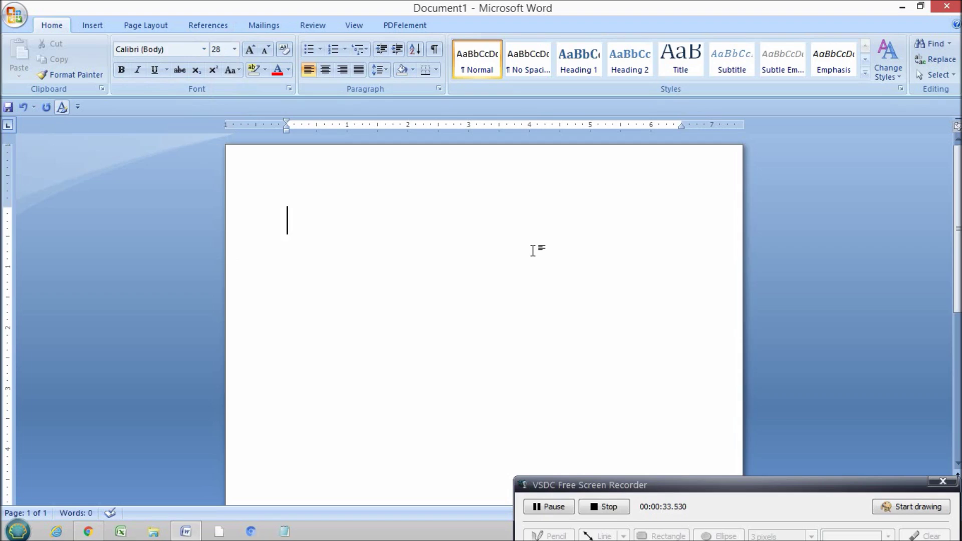
Generate two paragraphs of three sentences of sample text with =RAND(2,3)
text(=RAND)
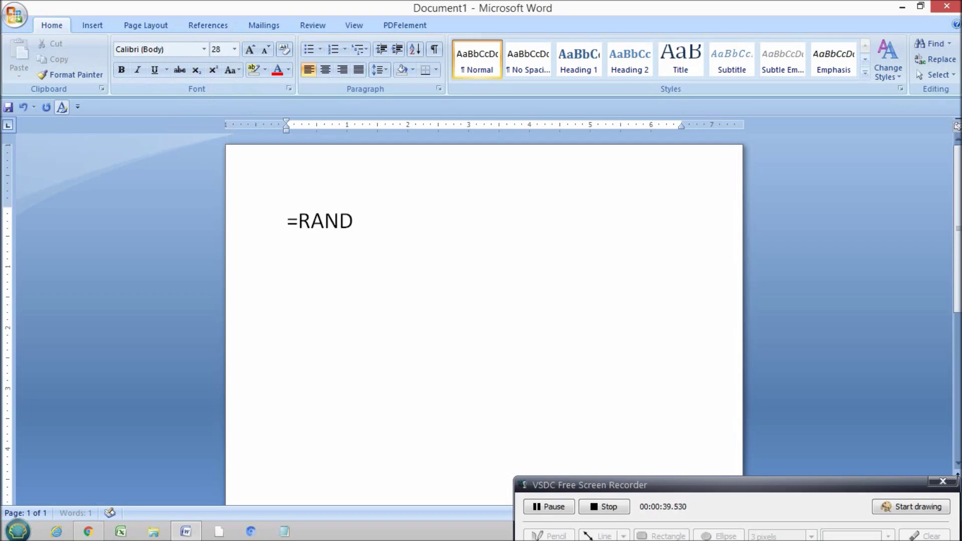
text((2)
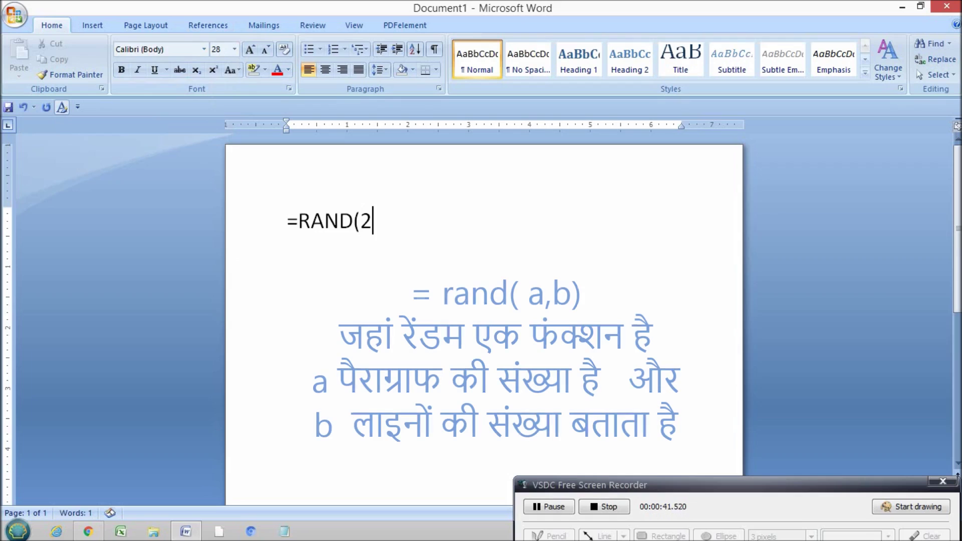
text(,3)
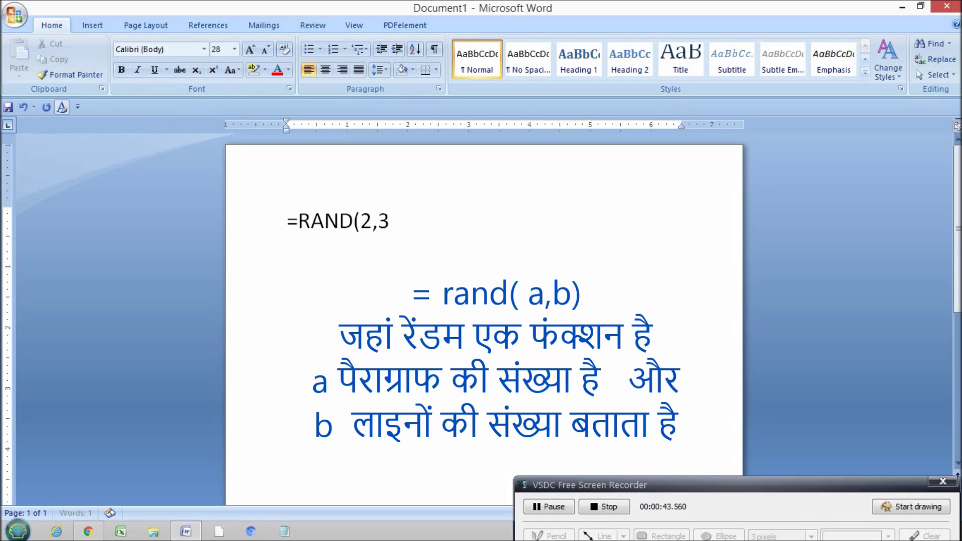
text())
key(Return)
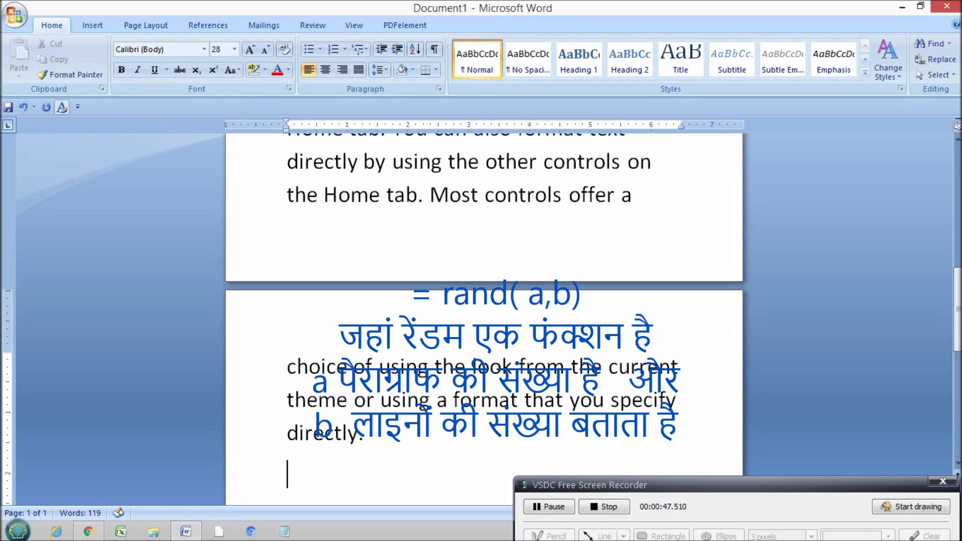
ctrl+scroll(532, 250, down, 8)
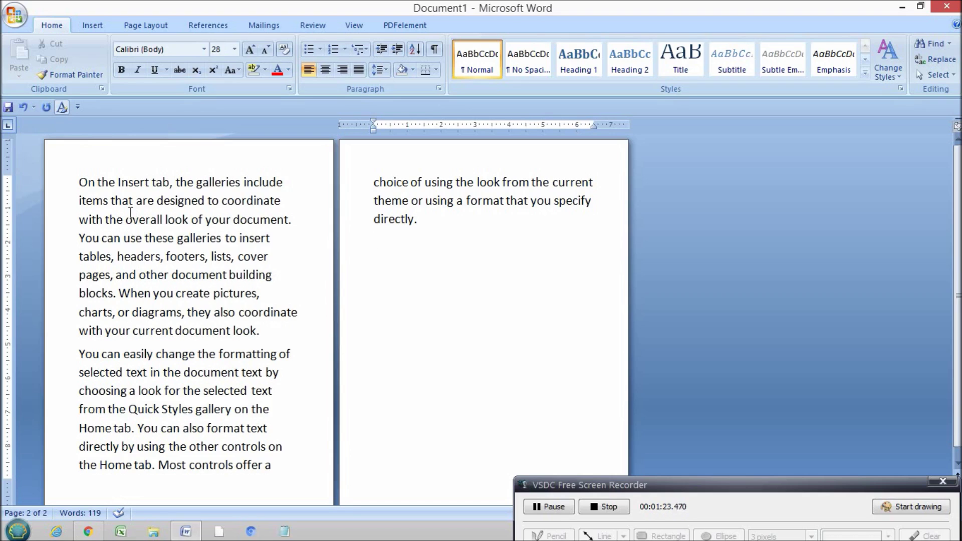
Select all the text in the document and set its font size to 22
key(ctrl+a)
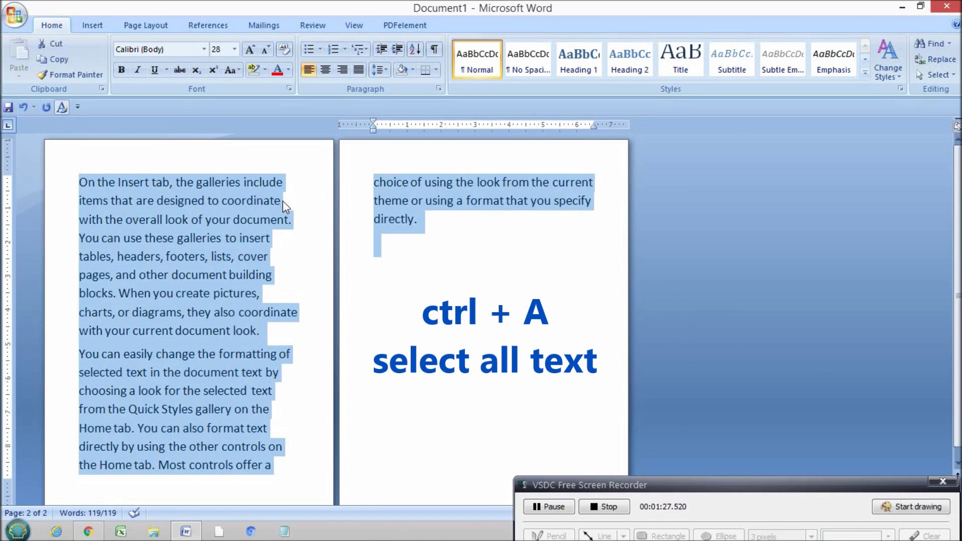
click(234, 48)
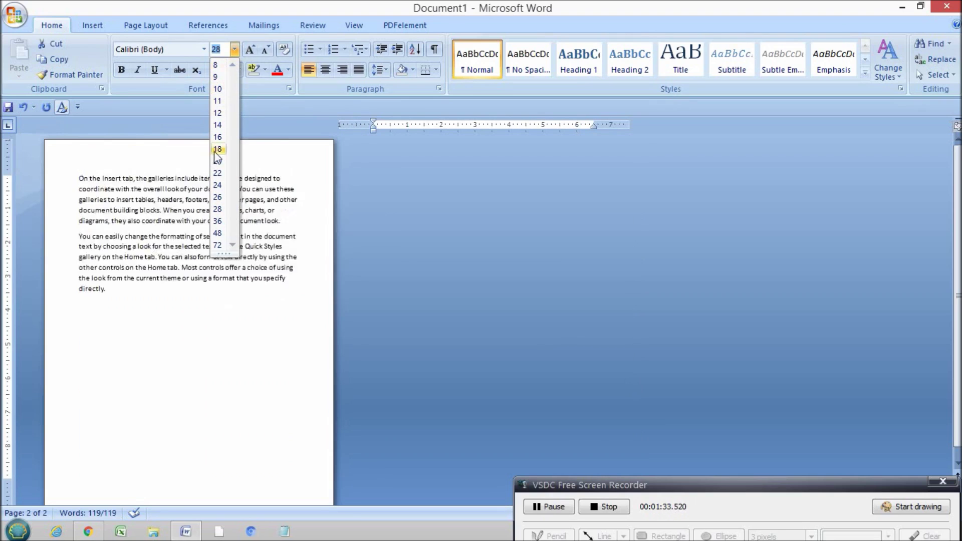
click(218, 178)
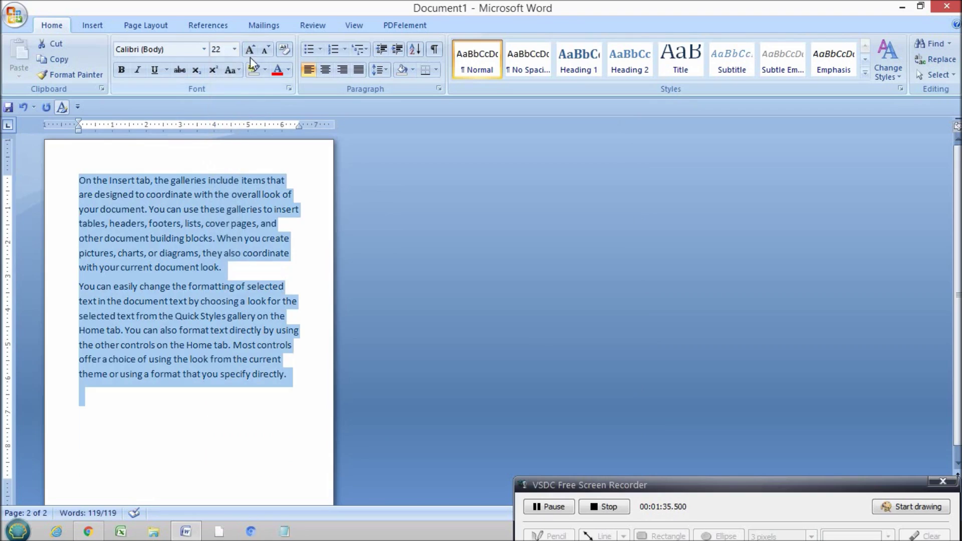
Shrink the font size of all the selected text several times in single increments
click(267, 48)
click(267, 48)
click(266, 48)
click(267, 48)
click(267, 48)
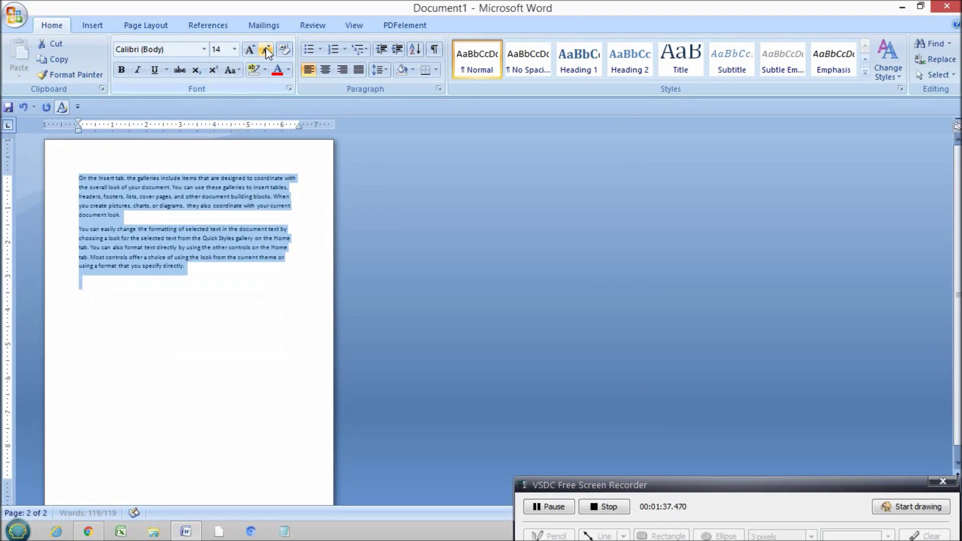
click(266, 48)
Grow the font size of all the selected text in single increments up to 24
click(251, 50)
click(252, 50)
click(251, 50)
click(251, 50)
click(252, 50)
click(251, 50)
click(251, 50)
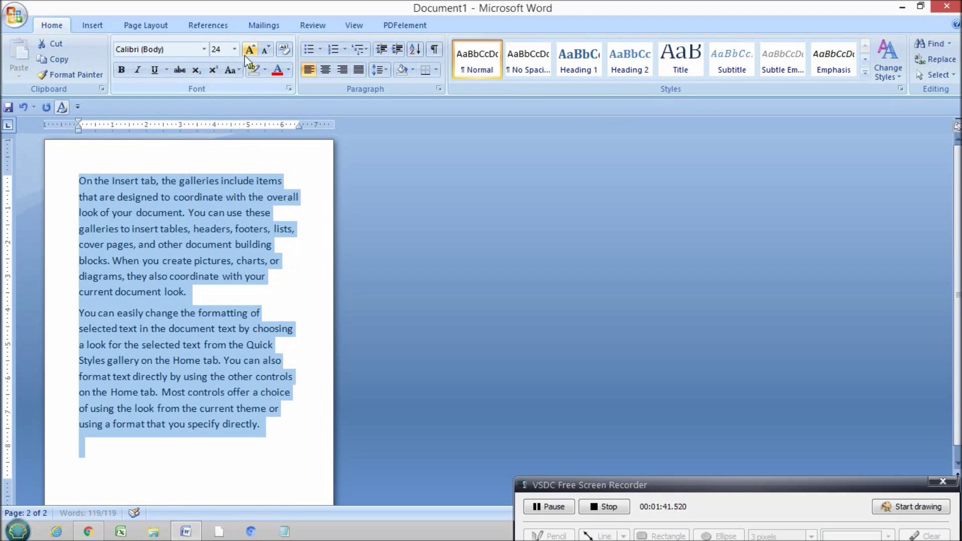
Apply font size 14 to all the selected text, followed by size 8
click(235, 50)
click(220, 124)
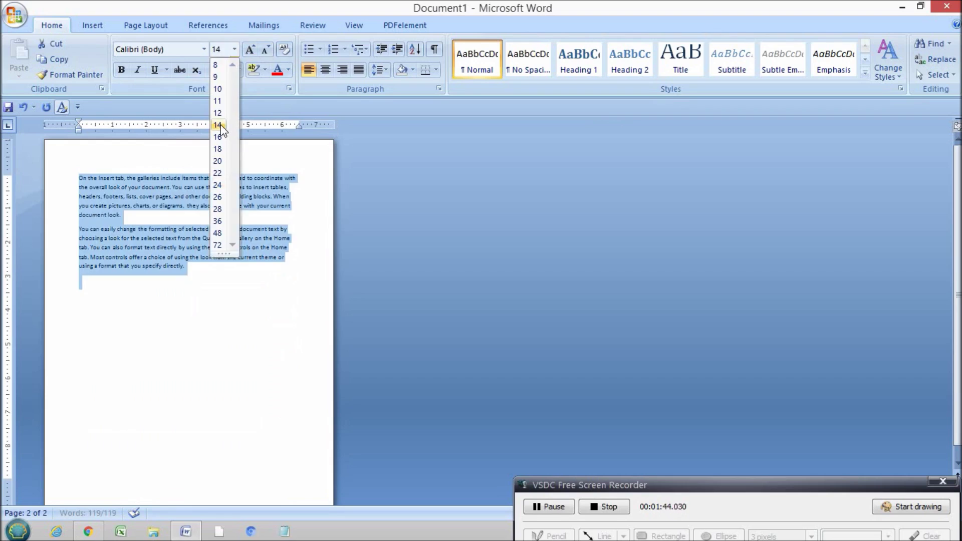
click(235, 48)
click(220, 65)
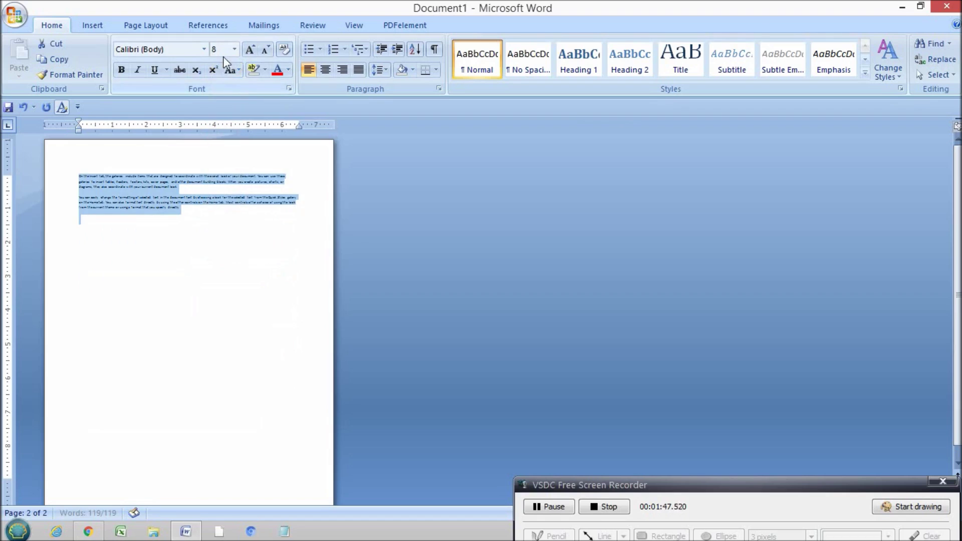
click(235, 50)
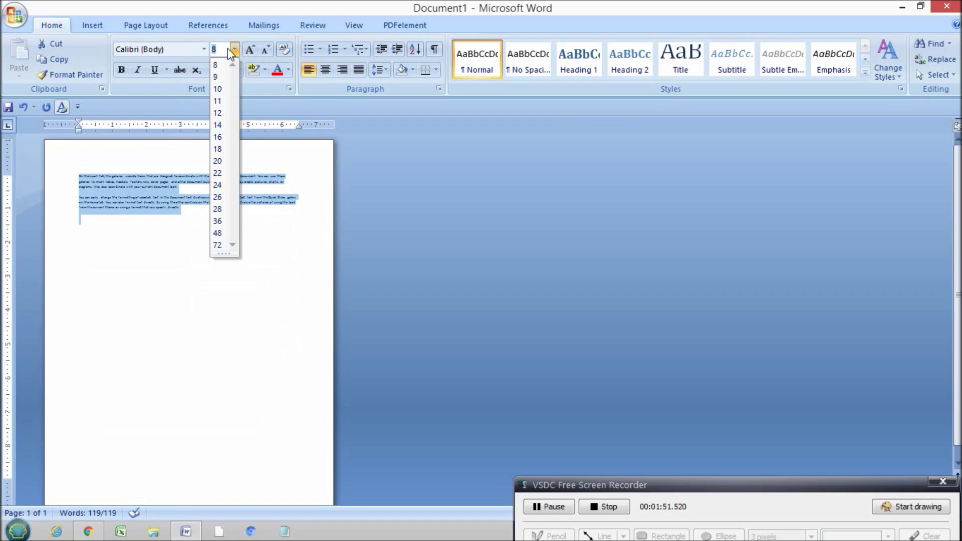
click(189, 218)
scroll(201, 211, up, 10)
scroll(203, 208, up, 2)
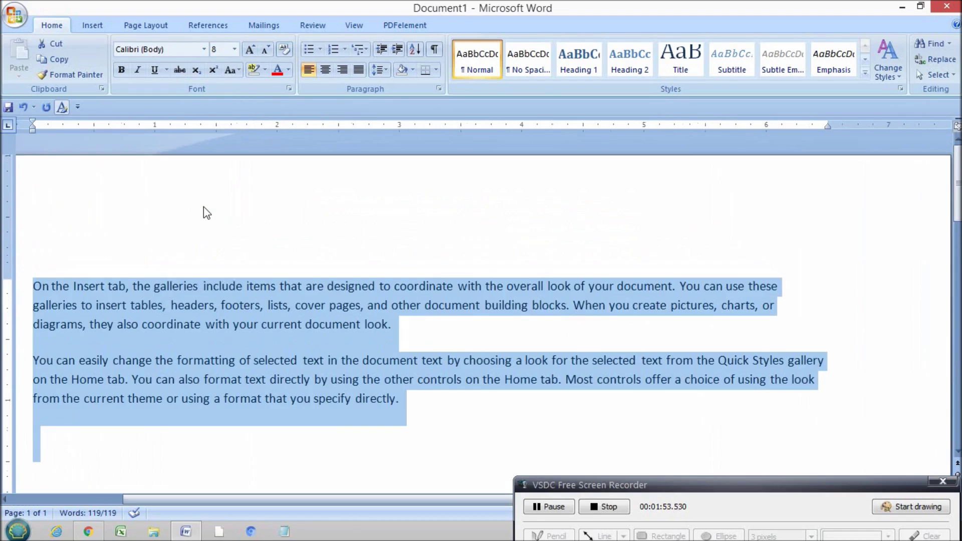
Enter a custom font size of 3 for all the selected text
click(222, 49)
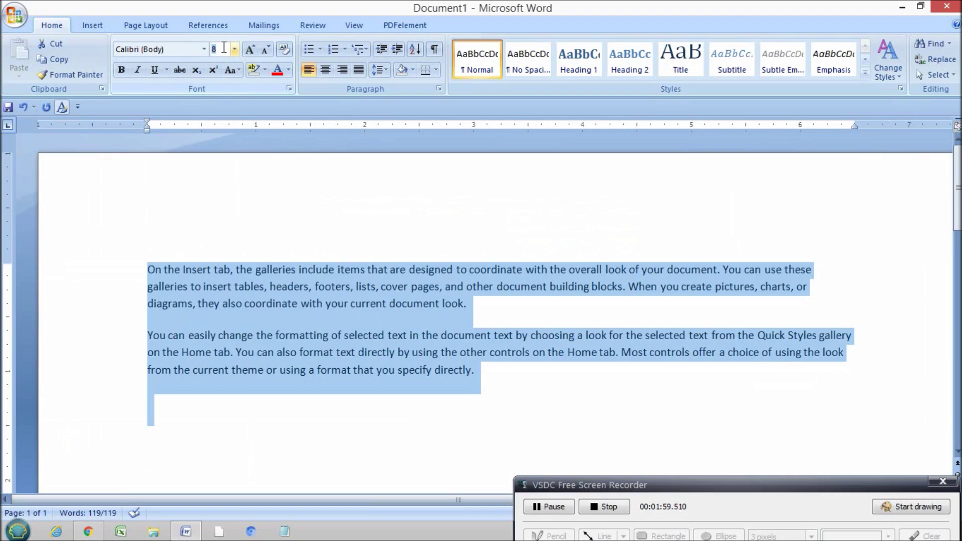
text(3)
key(Return)
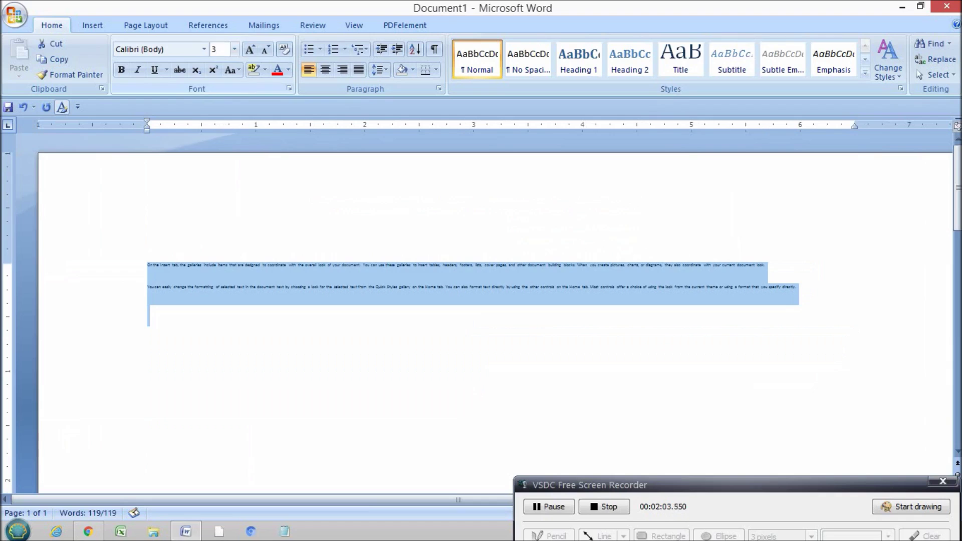
scroll(216, 467, up, 4)
scroll(216, 468, up, 2)
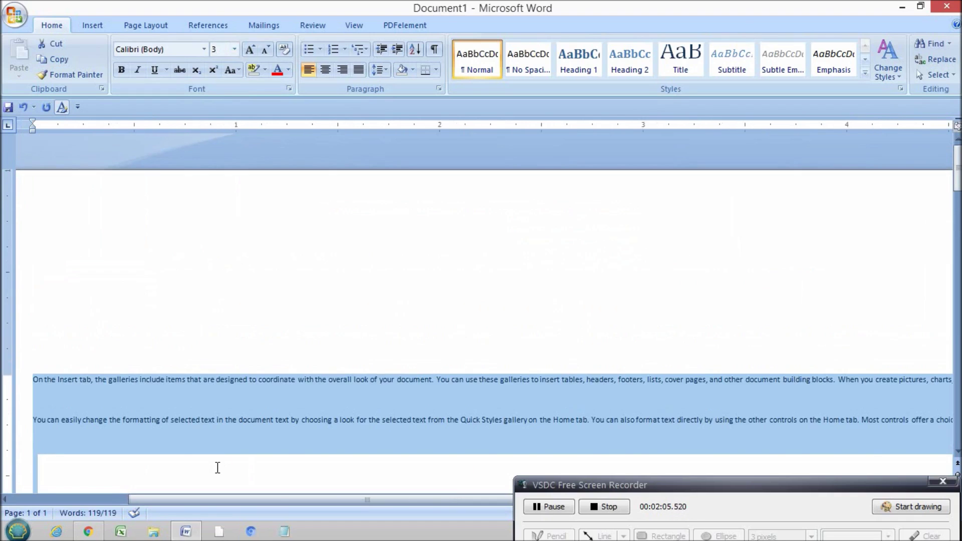
scroll(218, 468, down, 5)
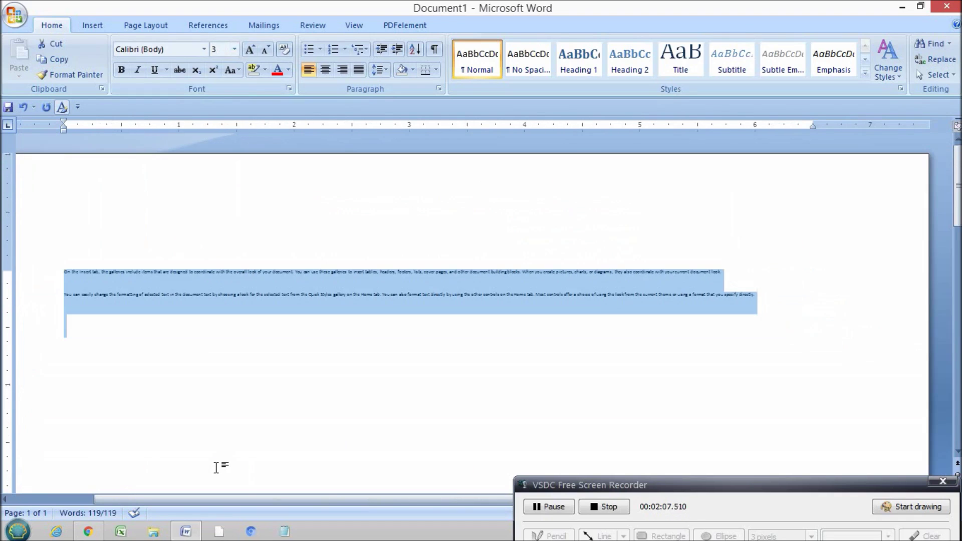
Set the font size of all the selected text to 8
click(234, 48)
click(217, 65)
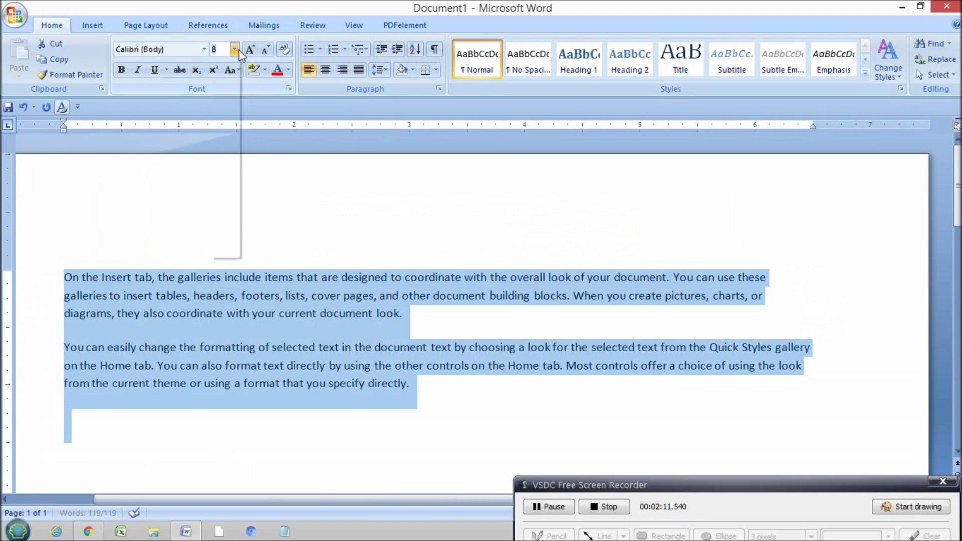
click(235, 49)
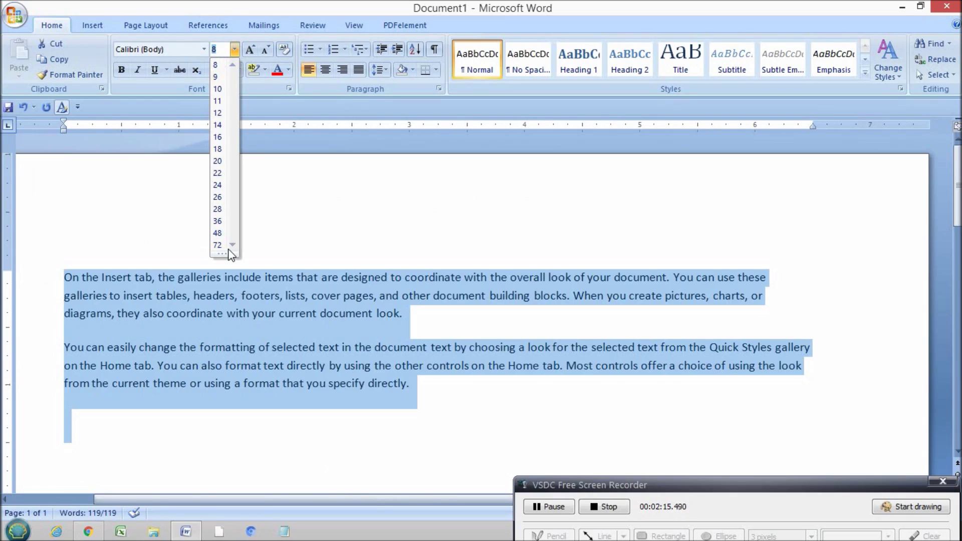
key(Escape)
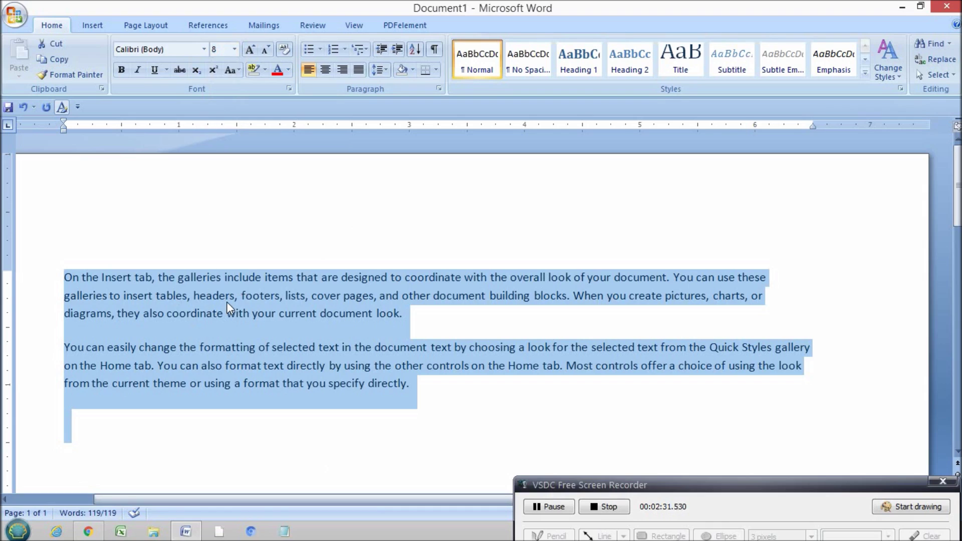
Try selecting the first paragraph and the whole document, clearing each selection
scroll(227, 301, down, 4)
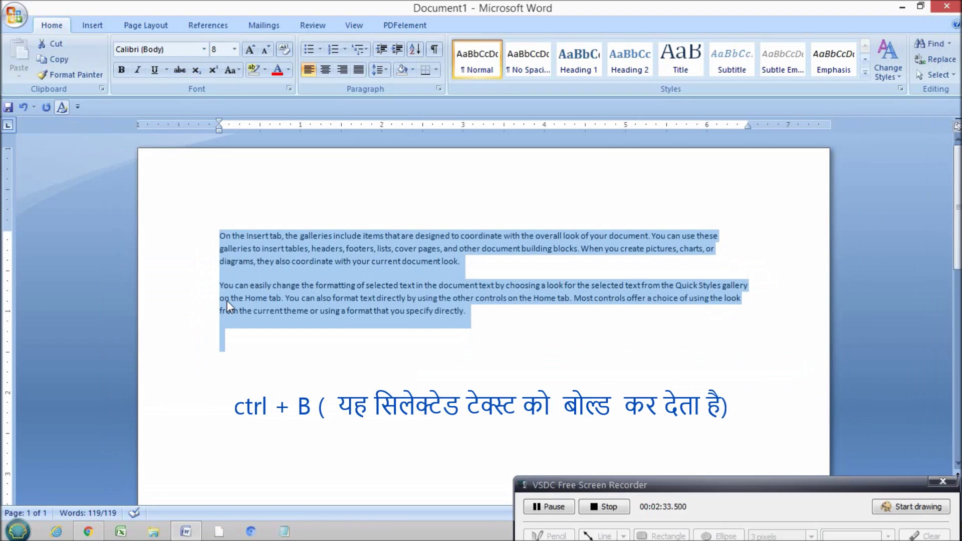
click(296, 294)
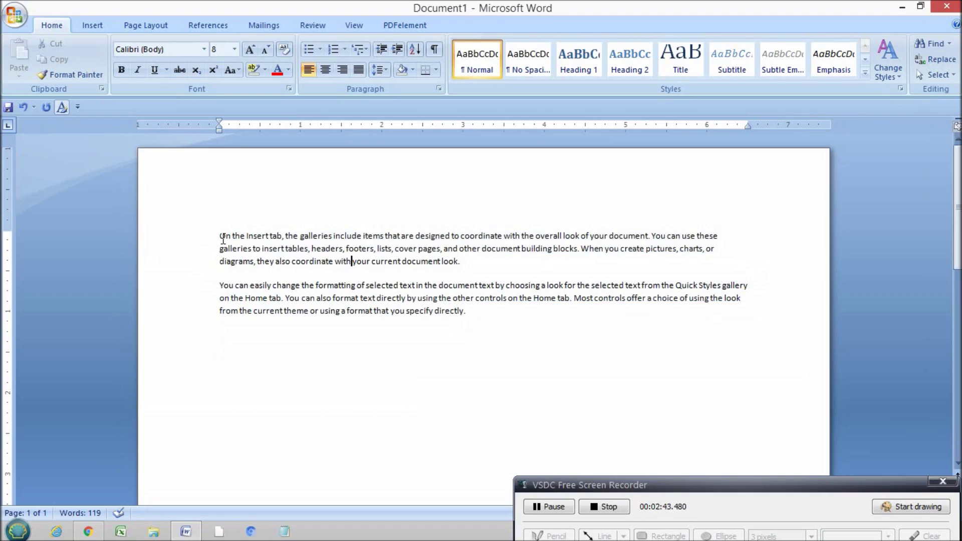
drag(220, 237, 482, 270)
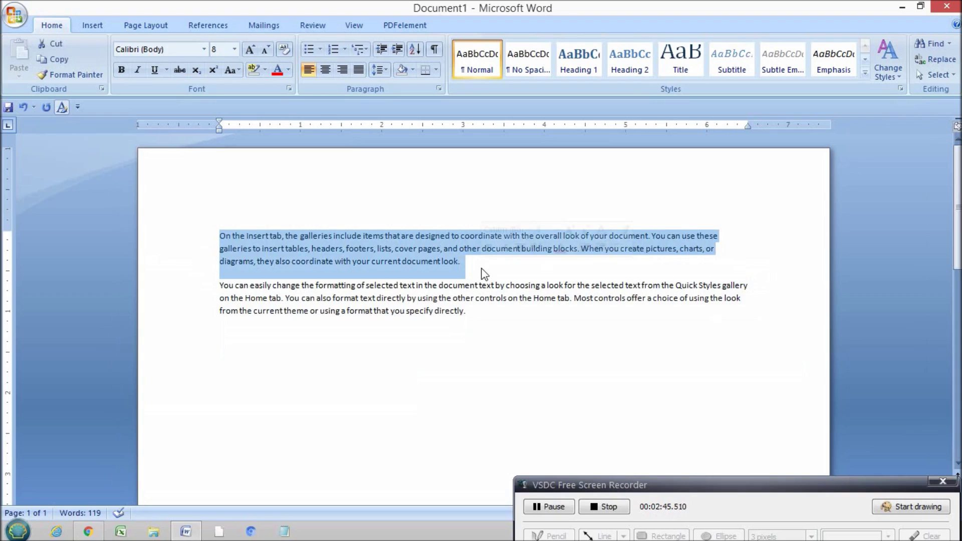
click(277, 249)
drag(225, 243, 542, 279)
click(367, 249)
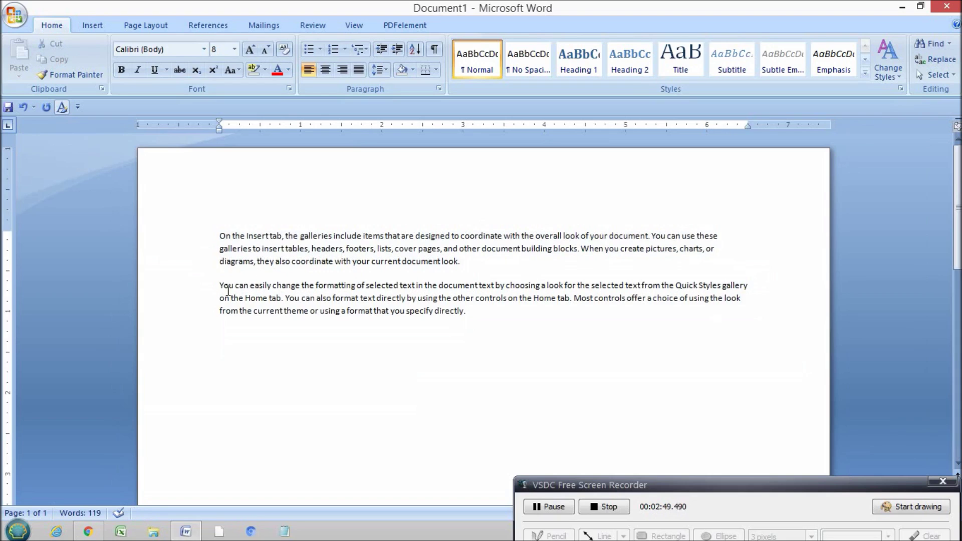
key(ctrl+a)
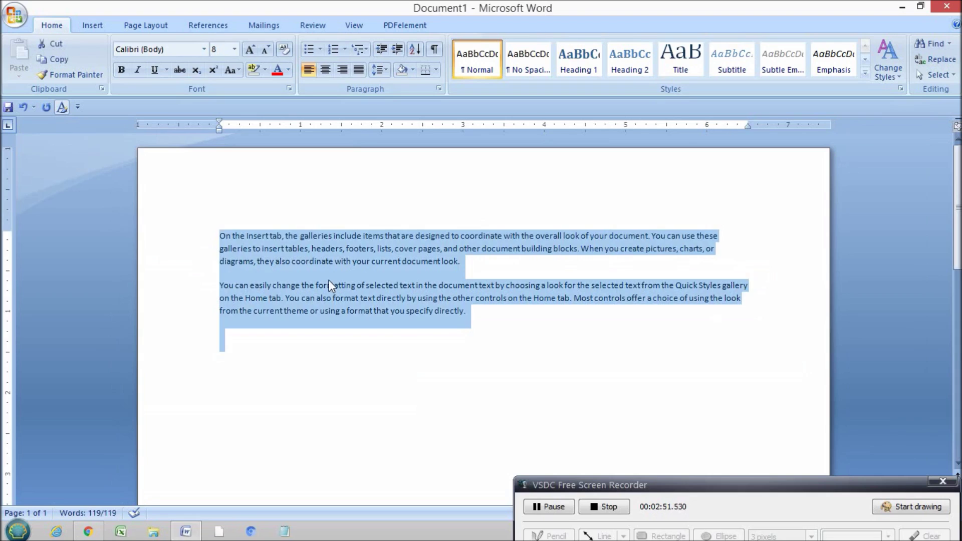
click(329, 286)
Place the text cursor before the first paragraph's opening word, move it down through the lines and return it to the start
click(221, 236)
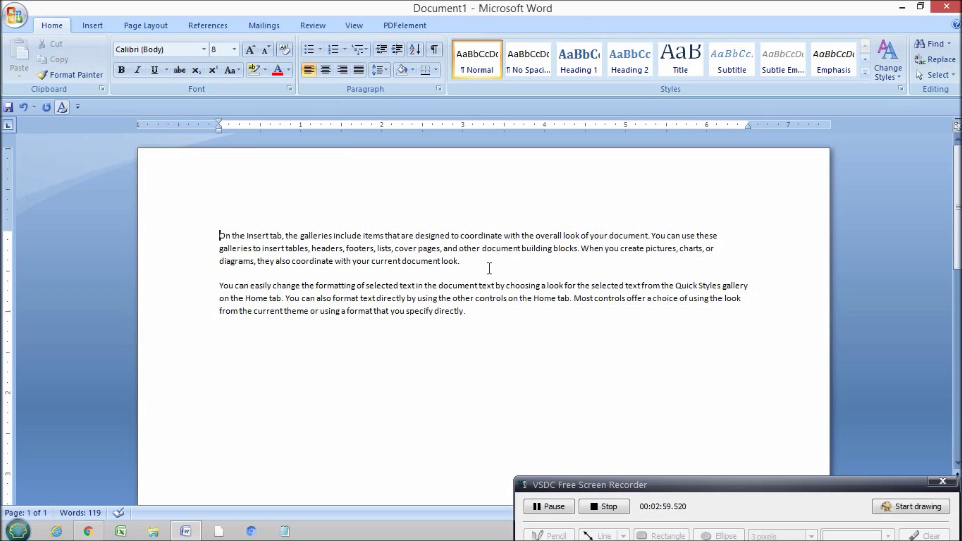
key(Down)
key(Down)
key(Down)
key(Down)
key(Down)
key(Up)
key(Up)
key(Up)
key(Up)
key(Up)
key(Up)
key(Right)
key(Left)
Extend a selection line by line over the first paragraph and shrink it back until nothing is selected
key(shift+Down)
key(shift+Down)
key(shift+Down)
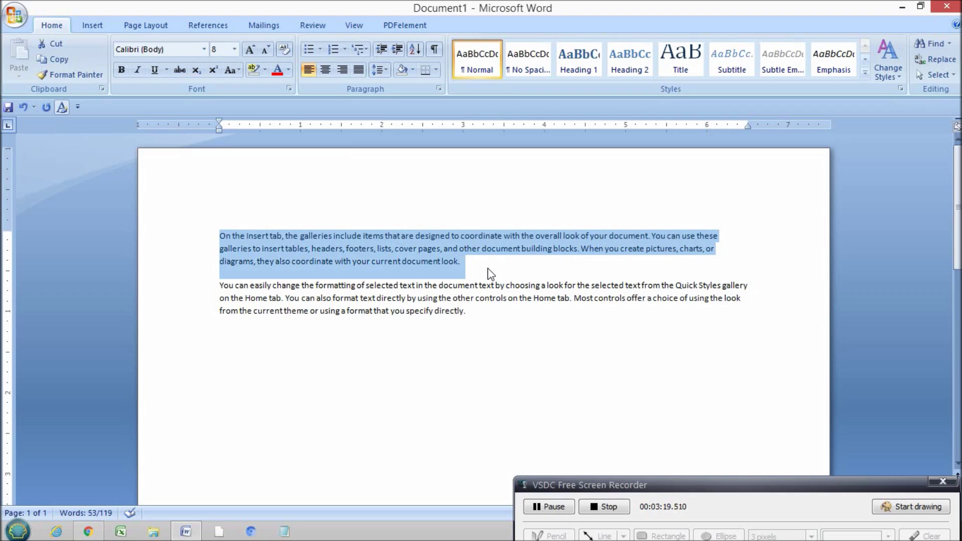
key(shift+Up)
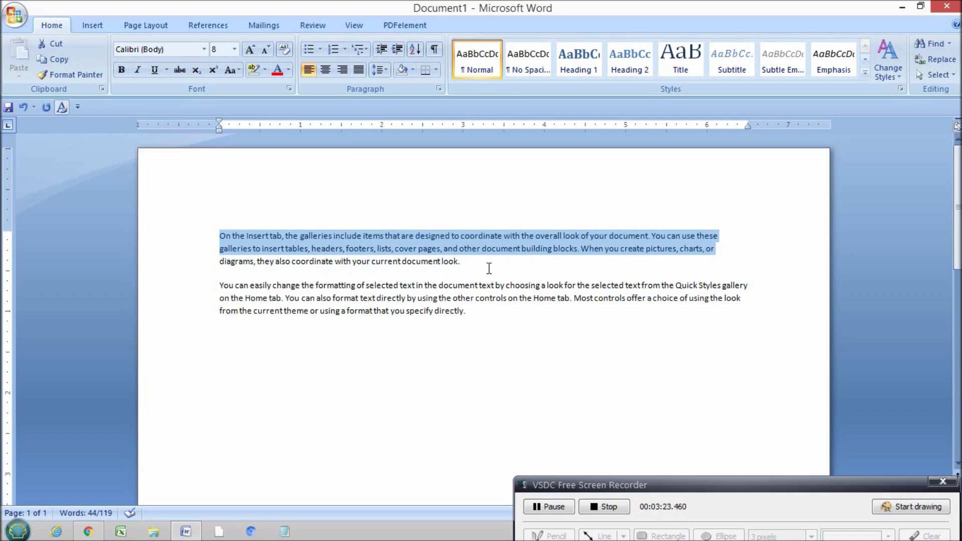
key(shift+Up)
key(shift+Up)
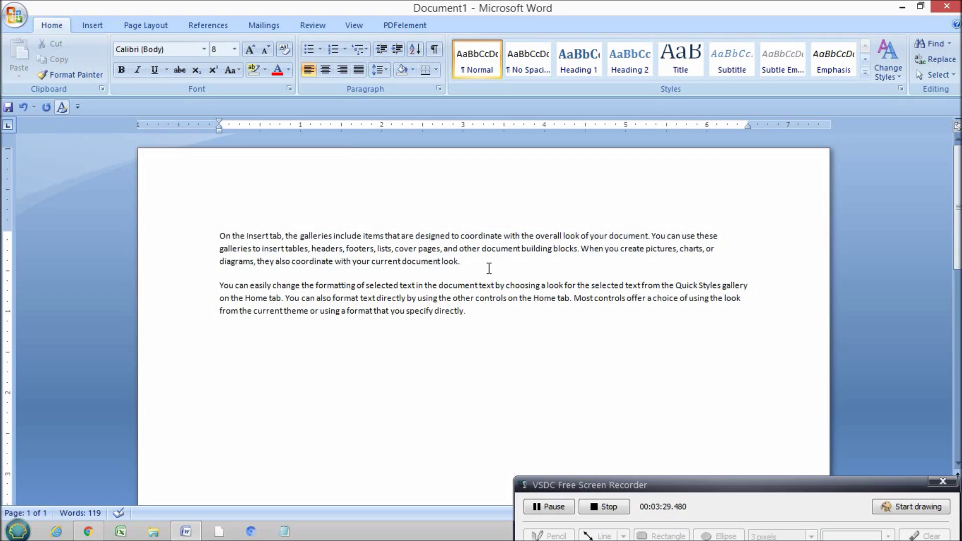
Select the whole first paragraph line by line from its beginning
key(shift+Down)
key(shift+Down)
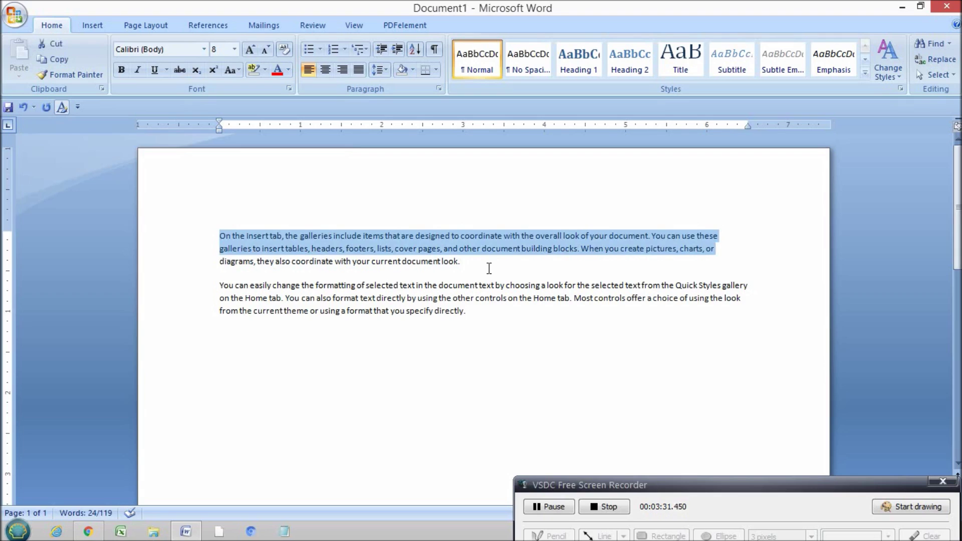
key(shift+Down)
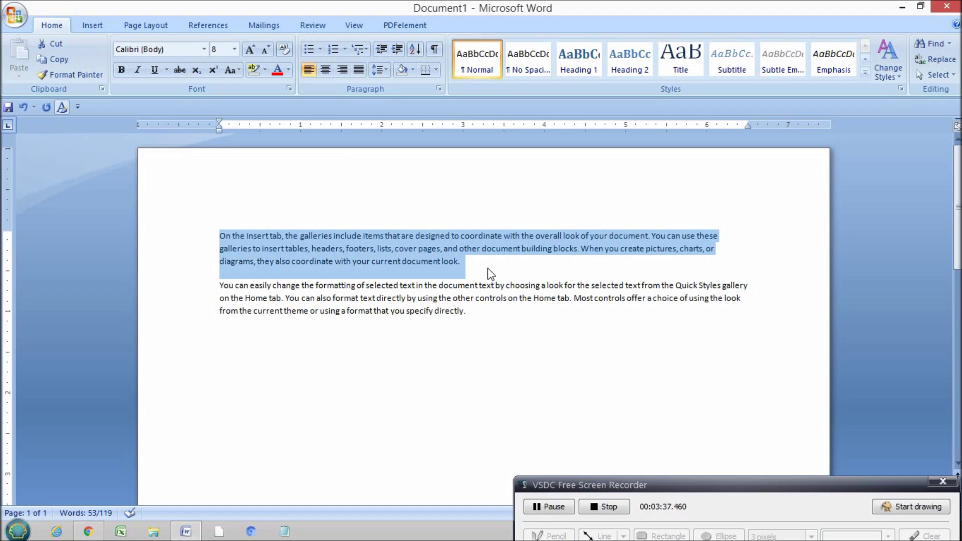
Extend the selection over both paragraphs and clear their character formatting back to the style's default
key(shift+Down)
key(shift+Down)
key(shift+Down)
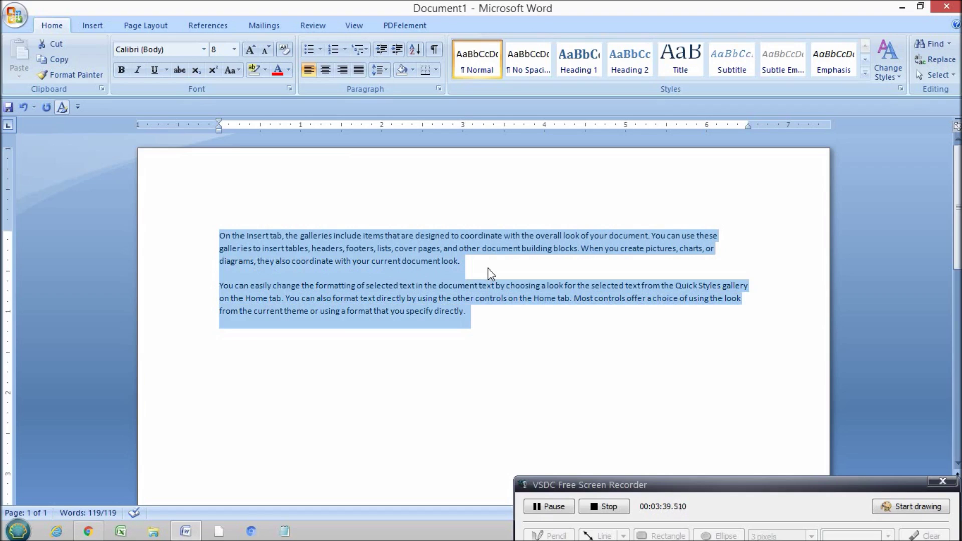
key(shift+Up)
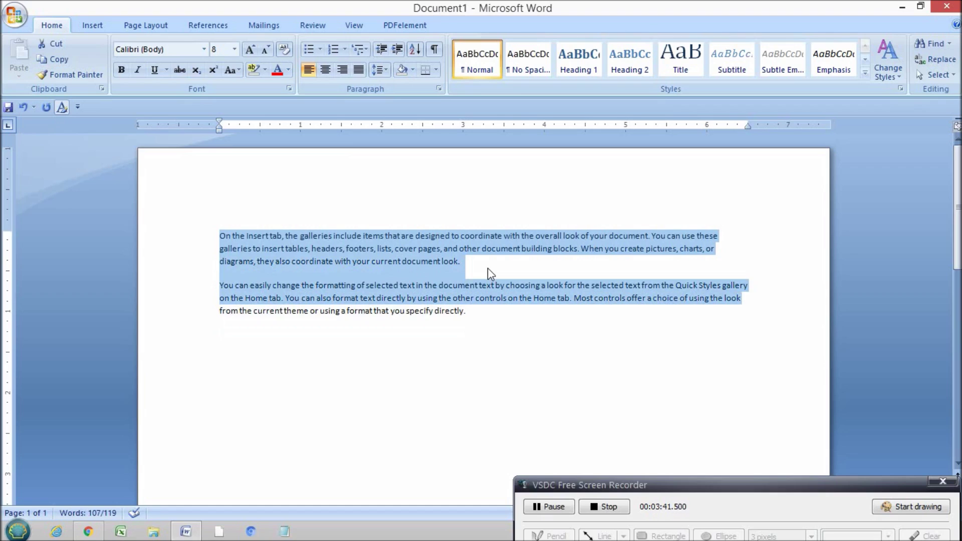
key(shift+Down)
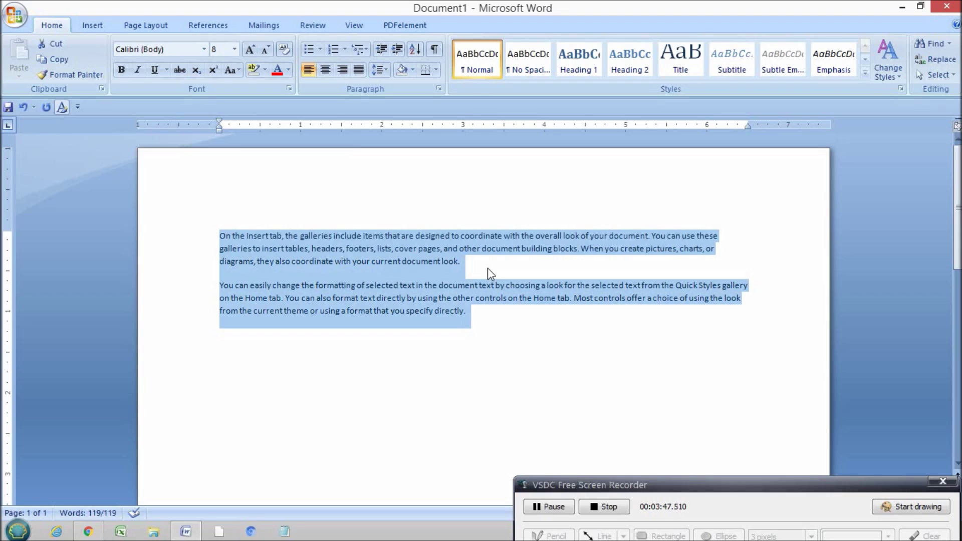
key(ctrl+space)
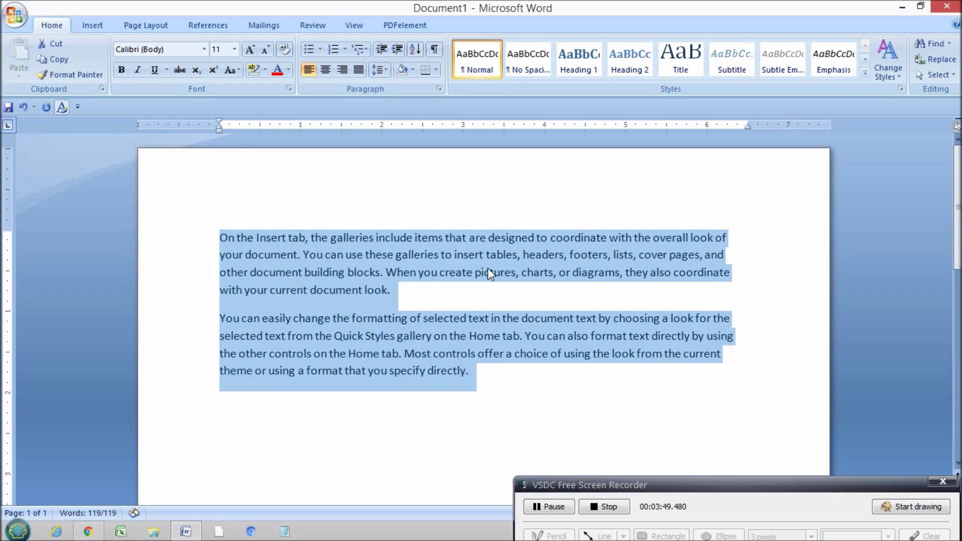
Toggle bold on and off for the two selected paragraphs, ending with bold applied
key(ctrl+b)
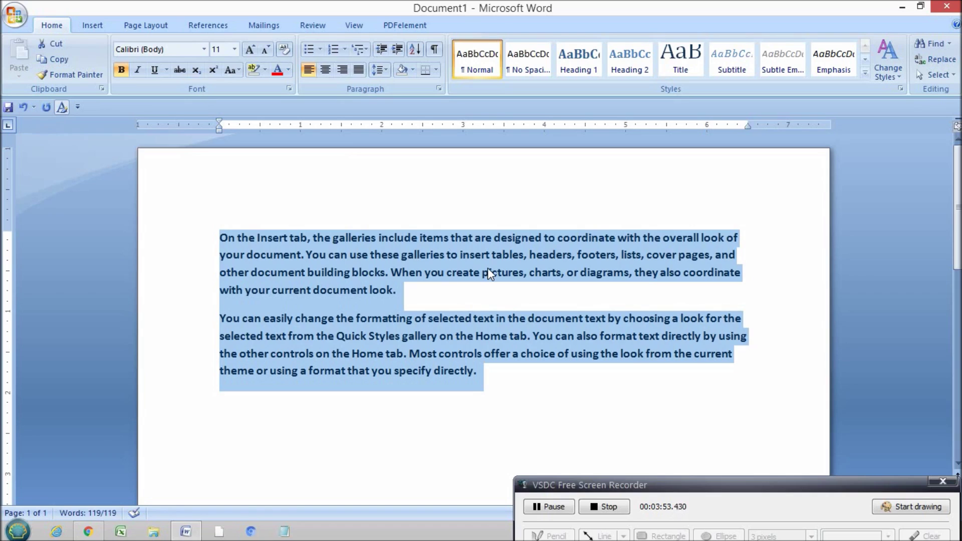
key(ctrl+b)
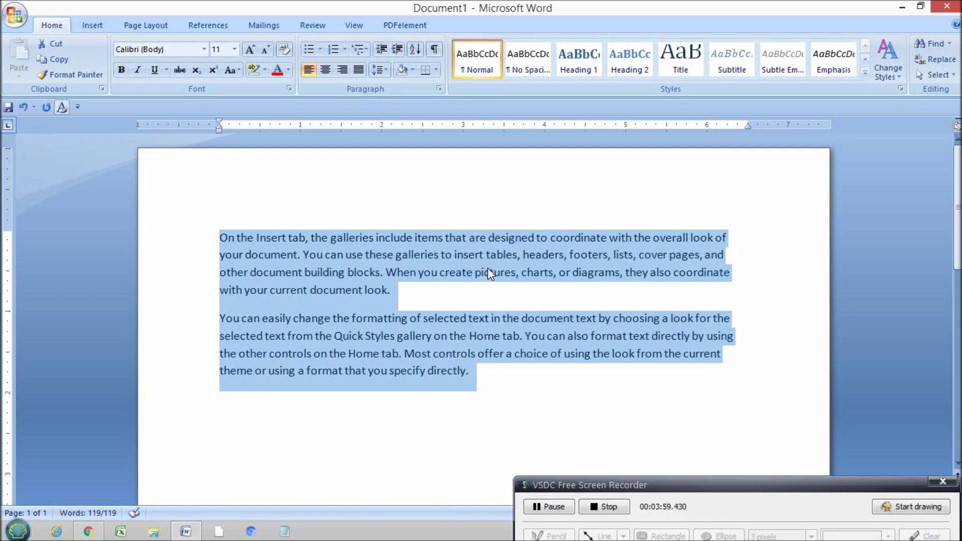
key(ctrl+b)
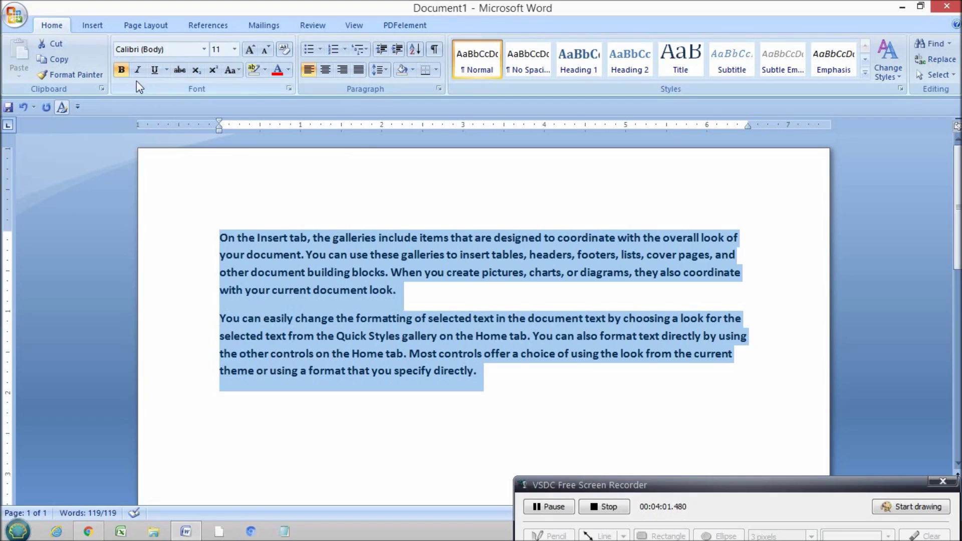
click(121, 70)
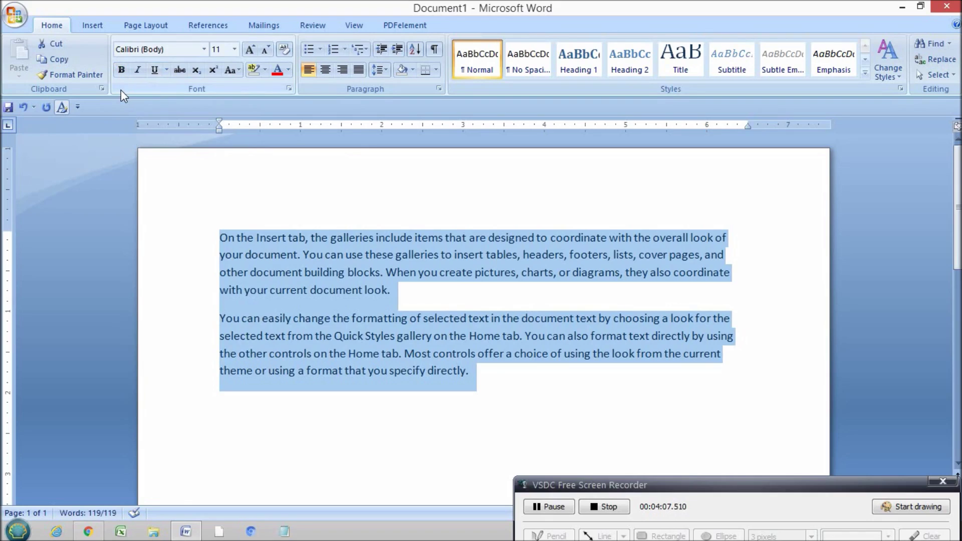
key(ctrl+b)
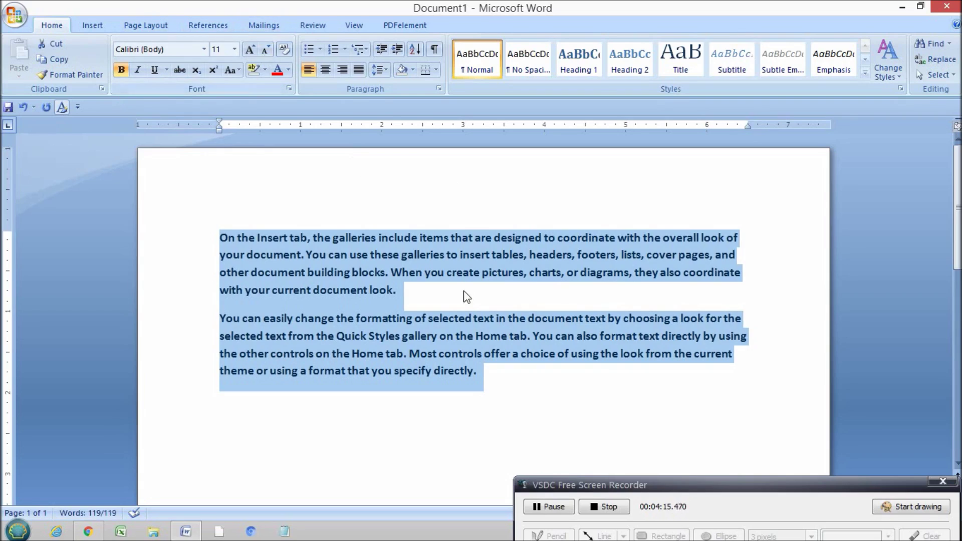
Copy both paragraphs and paste them below the existing text, leaving one empty line in between
key(ctrl+c)
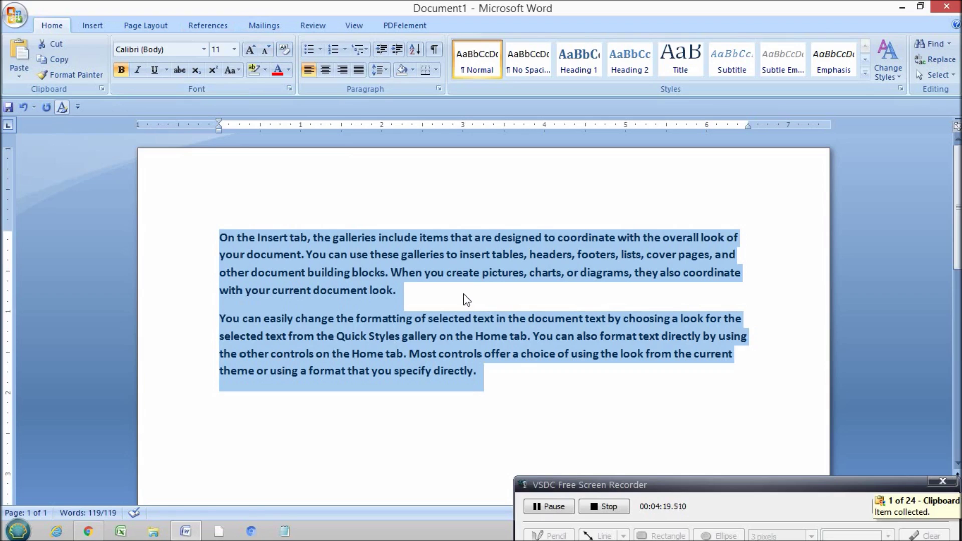
key(ctrl+c)
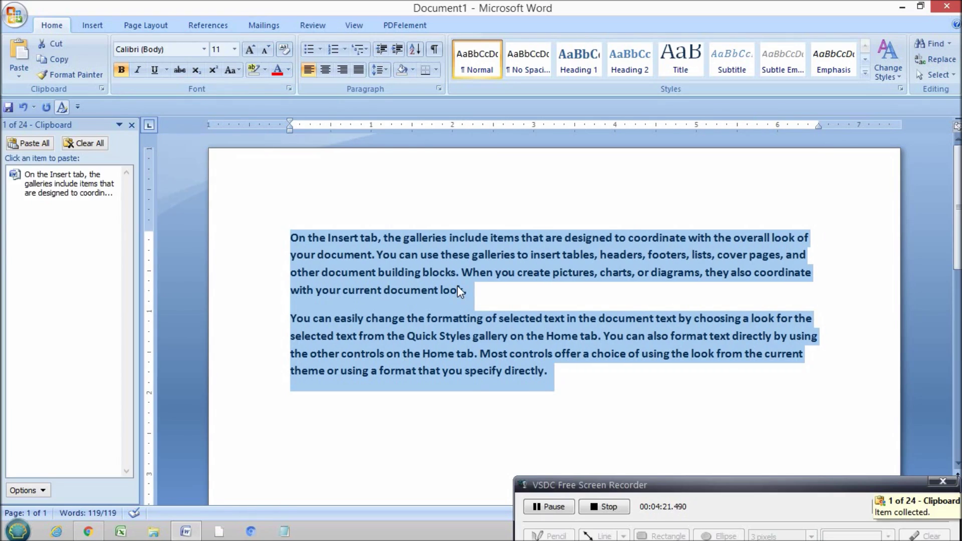
click(132, 125)
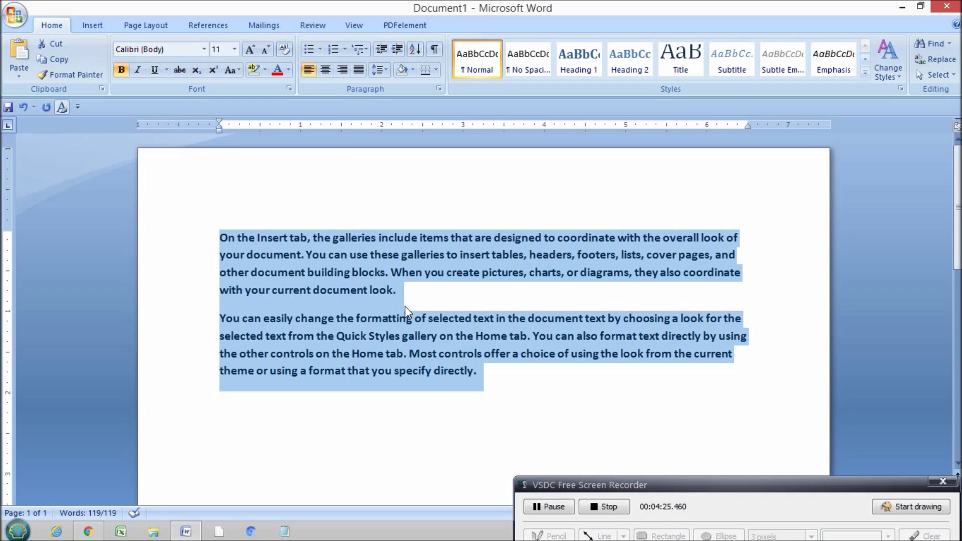
click(520, 387)
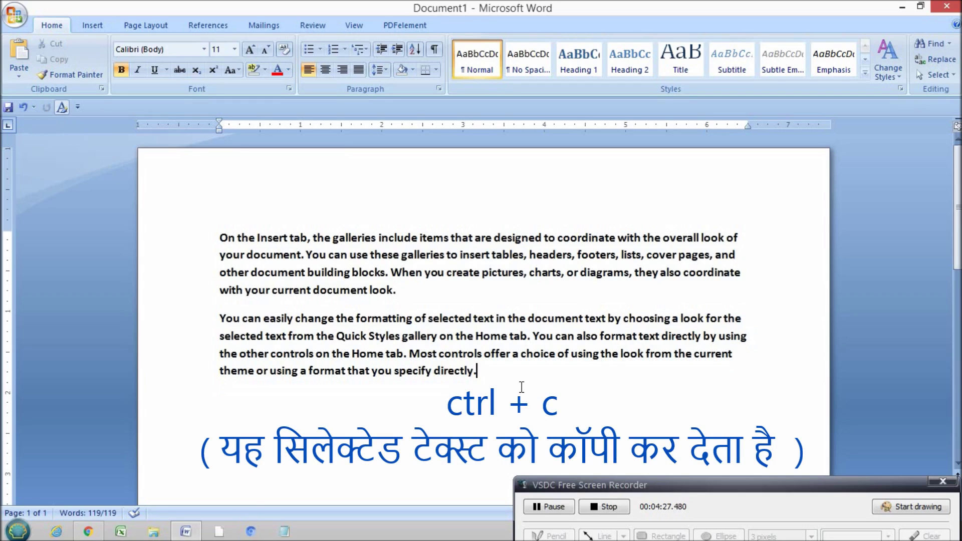
key(Return)
key(Return)
key(ctrl+v)
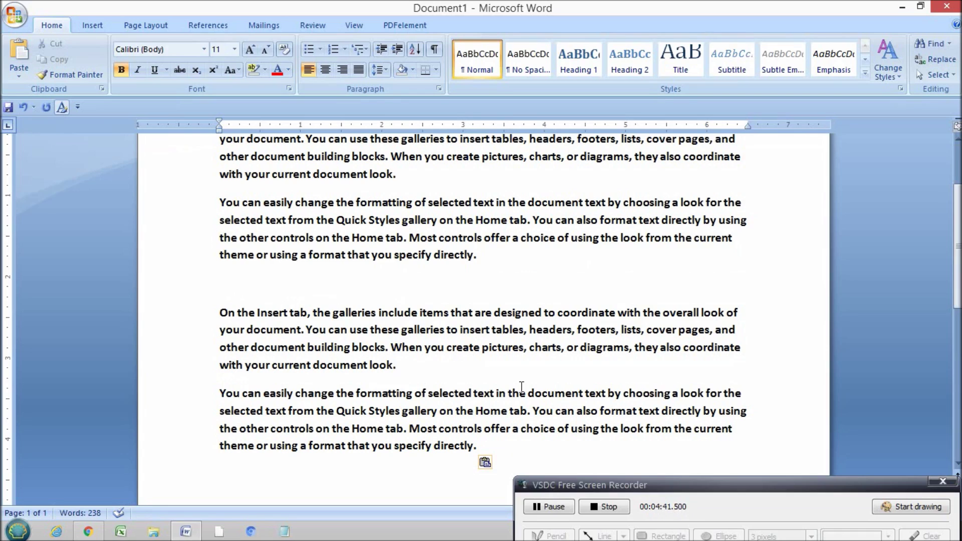
Select the whole document, open the Font dialog and step the focus through its options as far as Cancel
key(ctrl+a)
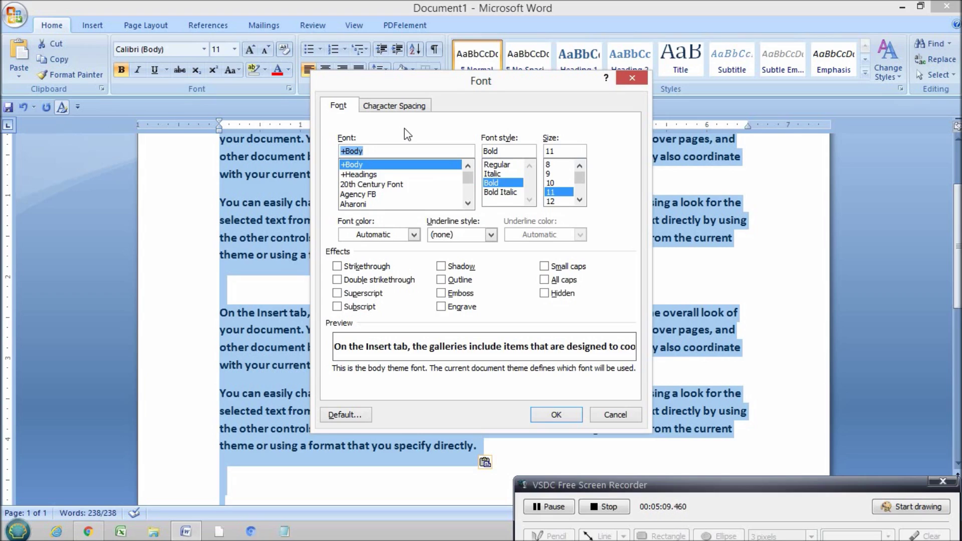
key(Tab)
key(Tab)
key(Tab)
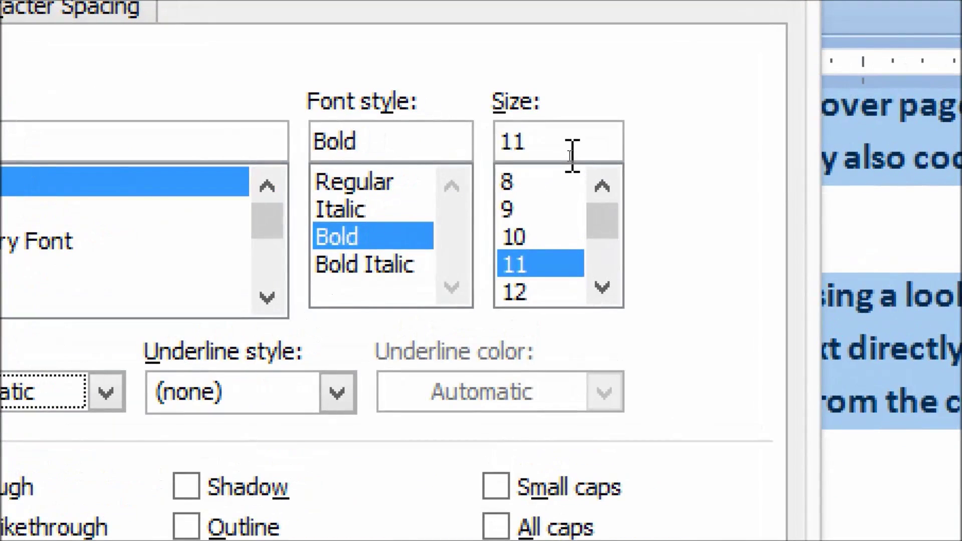
key(Tab)
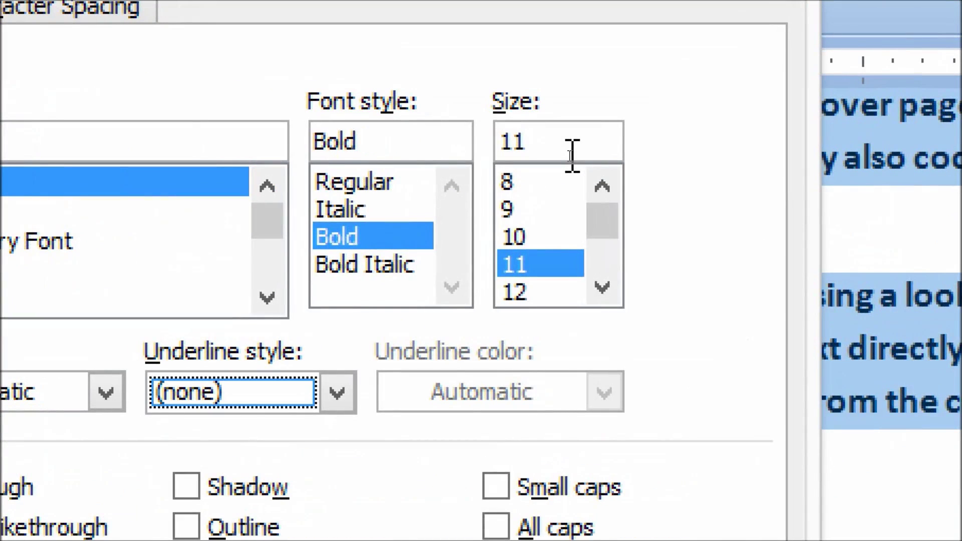
key(Tab)
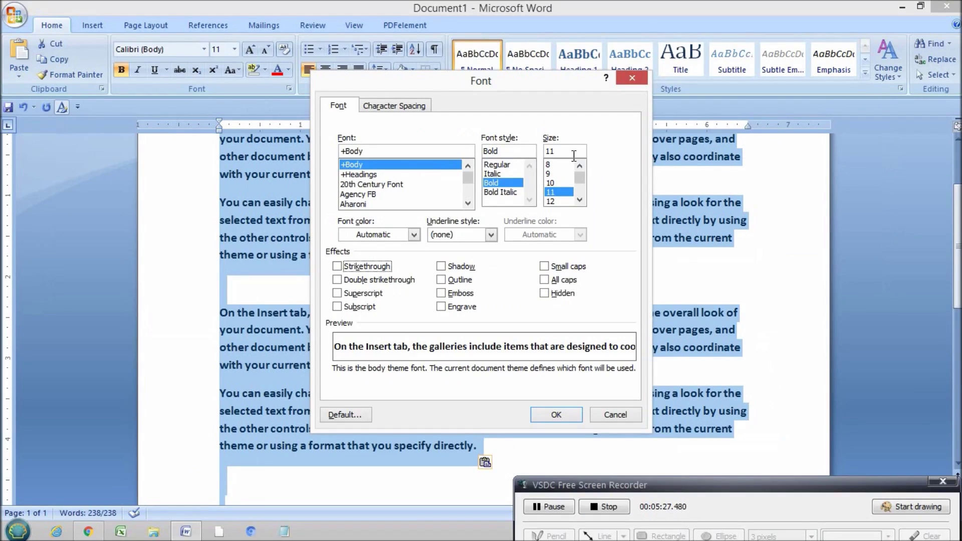
key(Tab)
key(Tab)
key(Tab)
key(Tab)
key(Tab)
key(Tab)
key(Tab)
key(Tab)
key(Tab)
key(Tab)
key(Tab)
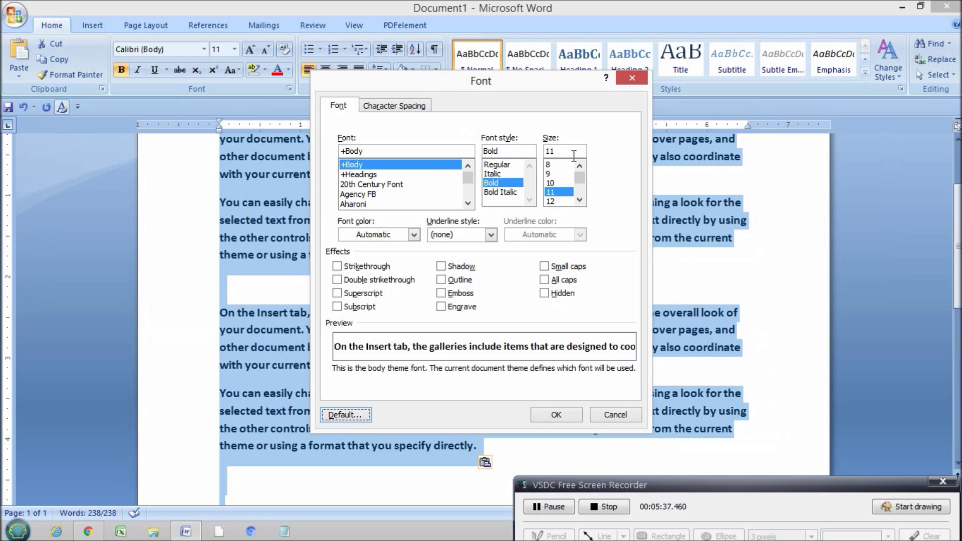
key(Tab)
key(Tab)
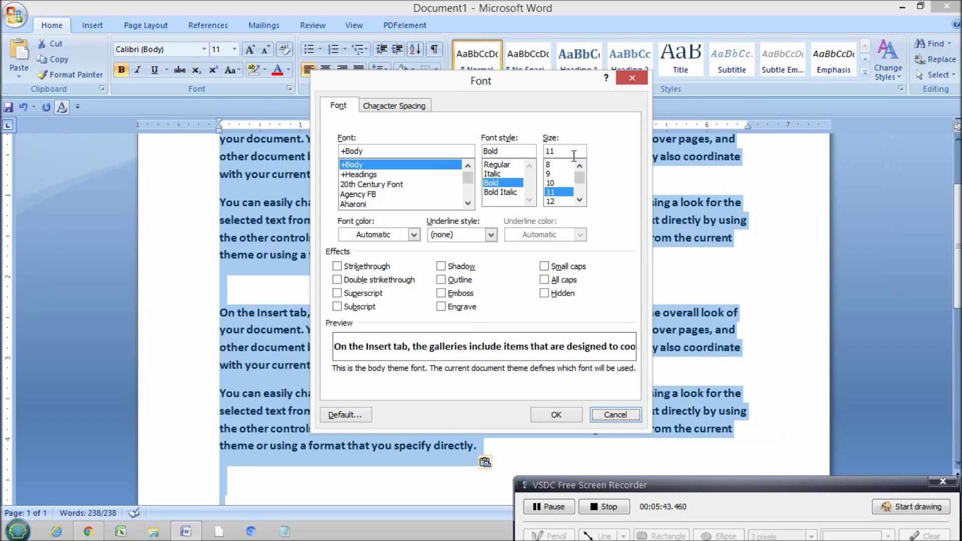
Return the focus backward to the font name and apply Arial to the whole selected text
key(shift+Tab)
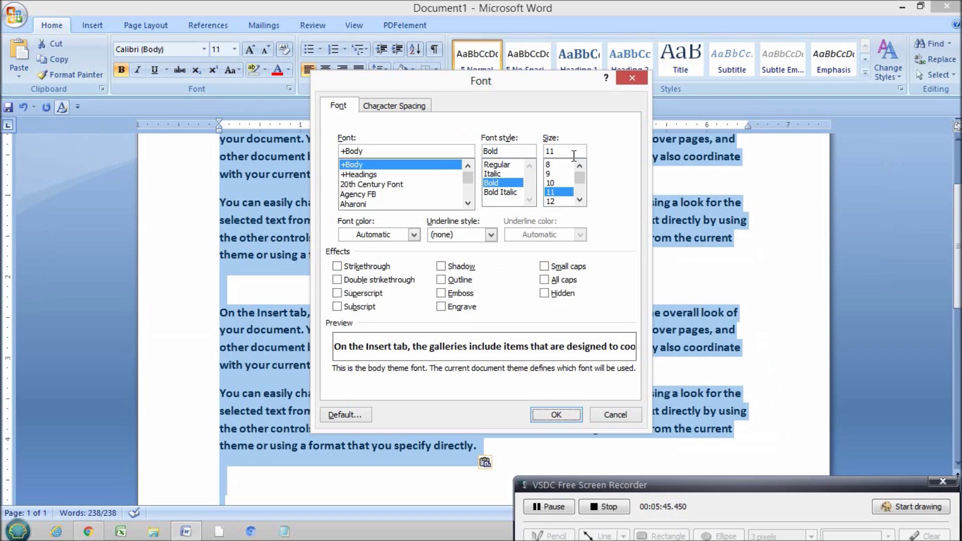
key(shift+Tab)
key(shift+Tab)
key(shift+Tab)
key(shift+Tab)
key(shift+Tab)
key(shift+Tab)
key(shift+Tab)
key(shift+Tab)
key(shift+Tab)
key(shift+Tab)
key(shift+Tab)
key(shift+Tab)
key(shift+Tab)
key(shift+Tab)
key(shift+Tab)
key(shift+Tab)
key(shift+Tab)
text(ARI)
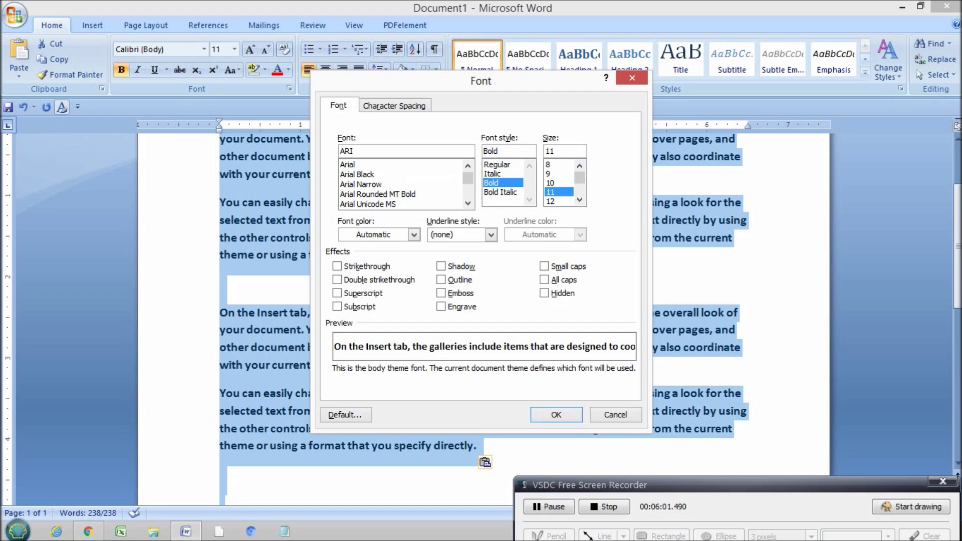
click(349, 165)
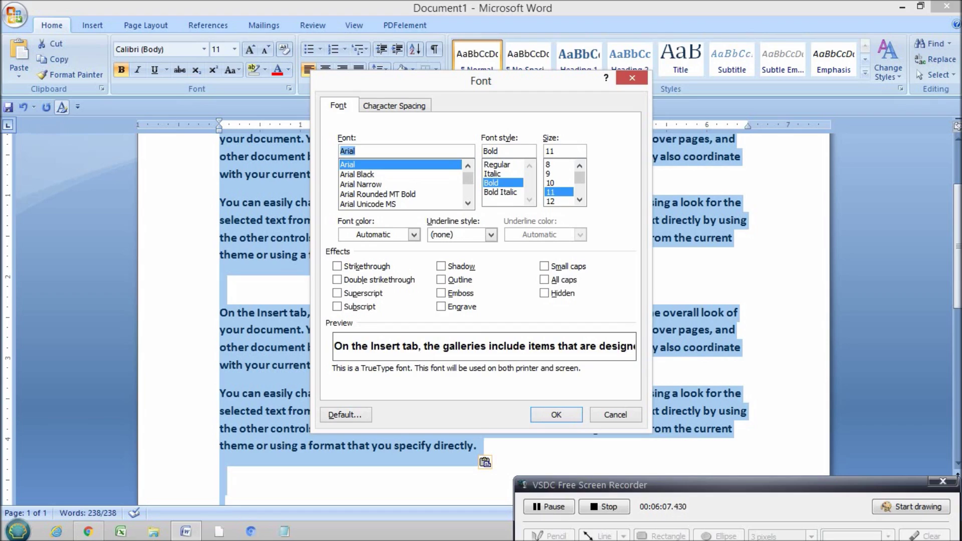
key(Return)
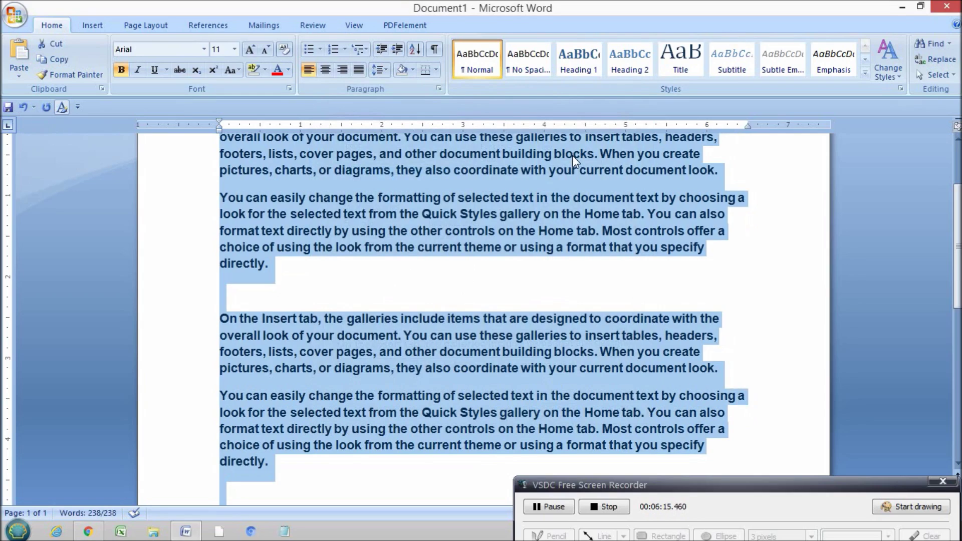
Reopen the Font dialog for the selected text, preview the Regular style and set the font style to Bold Italic
key(ctrl+d)
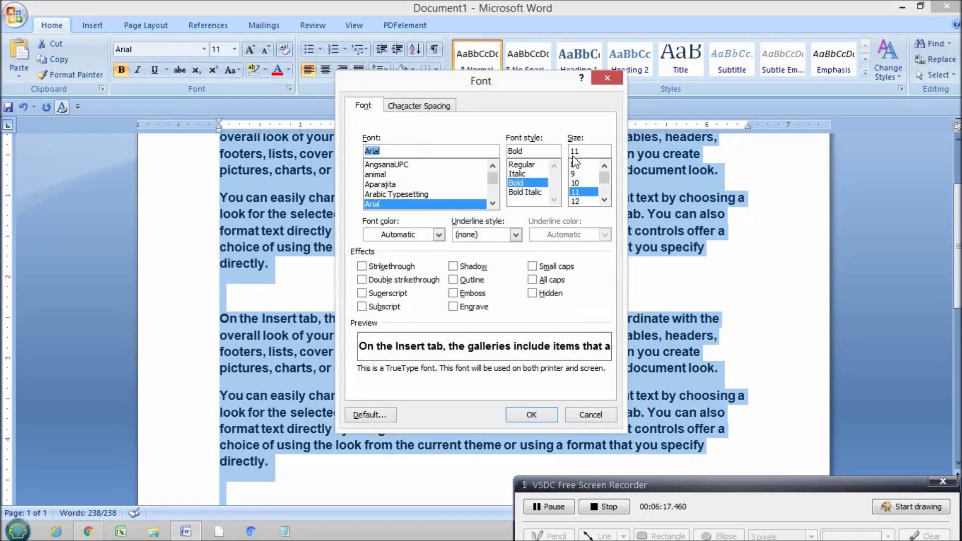
key(Tab)
key(Up)
key(Up)
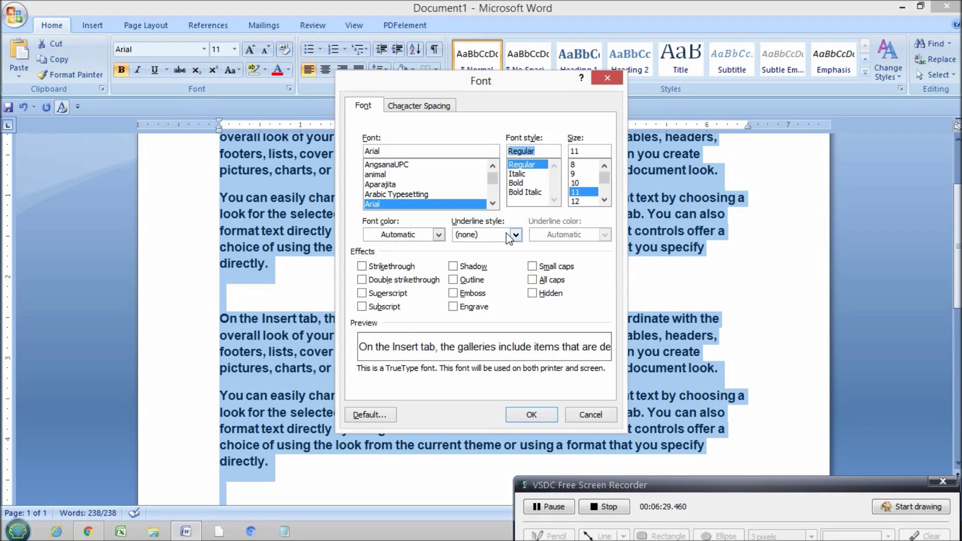
key(Down)
key(Down)
key(Down)
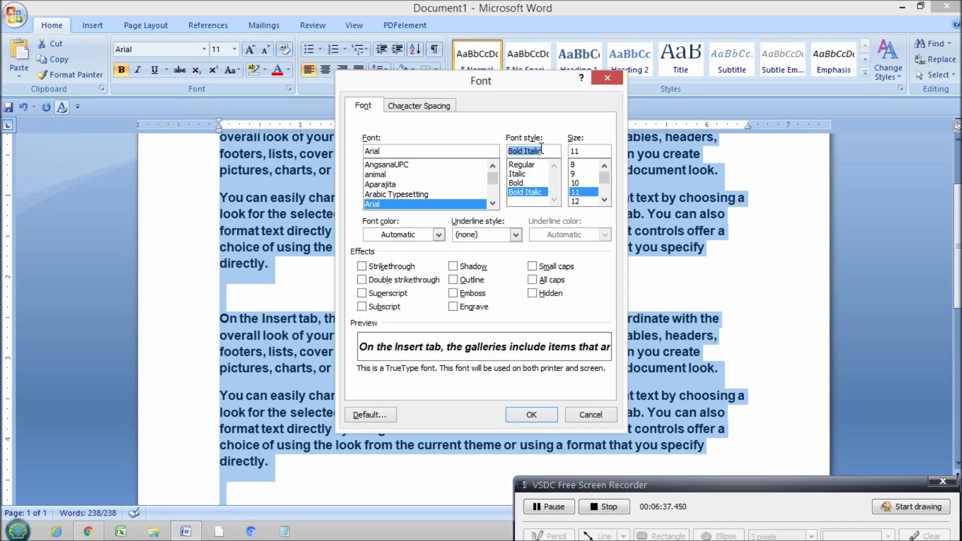
Return the focus to the font size, preview sizes up to 26 and set the size to 20
click(583, 151)
key(Tab)
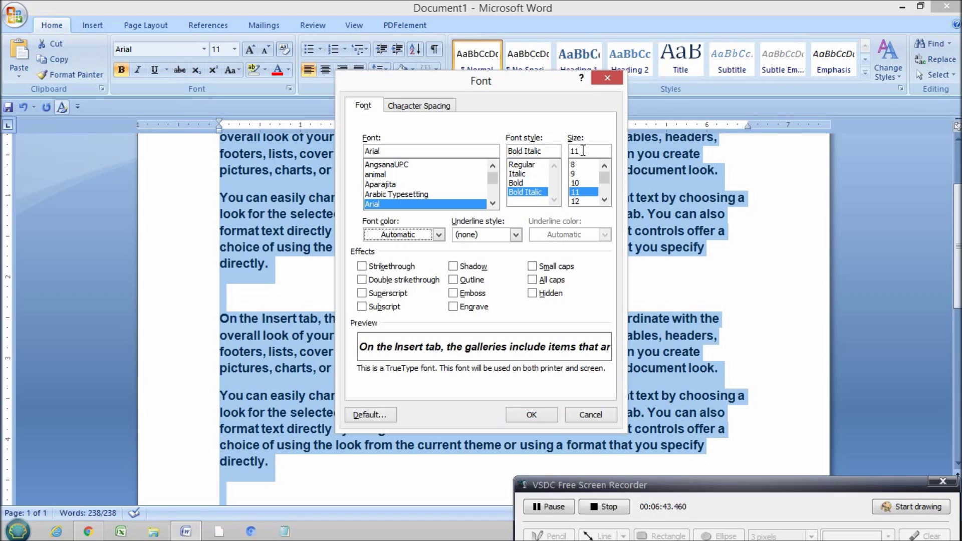
key(Tab)
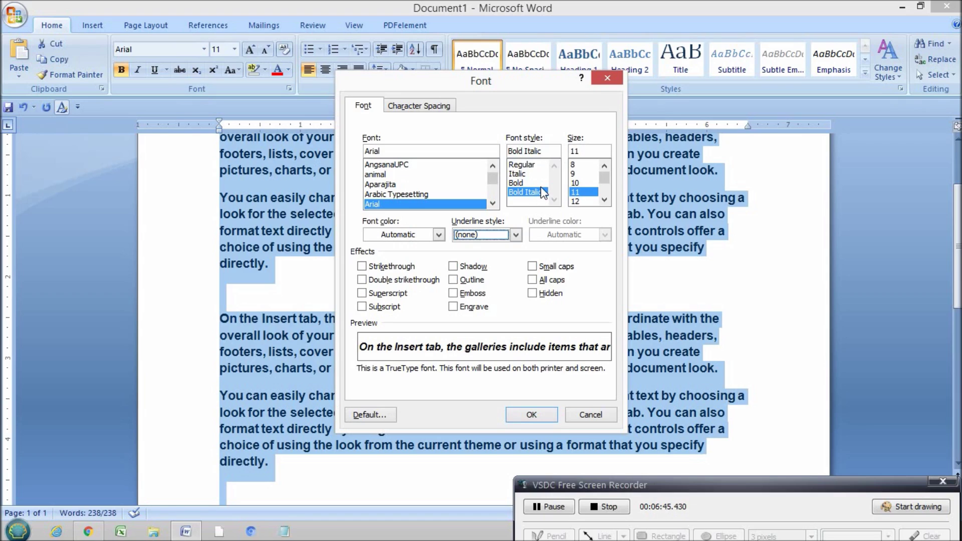
key(shift+Tab)
key(shift+Tab)
key(shift+Tab)
key(shift+Tab)
key(shift+Tab)
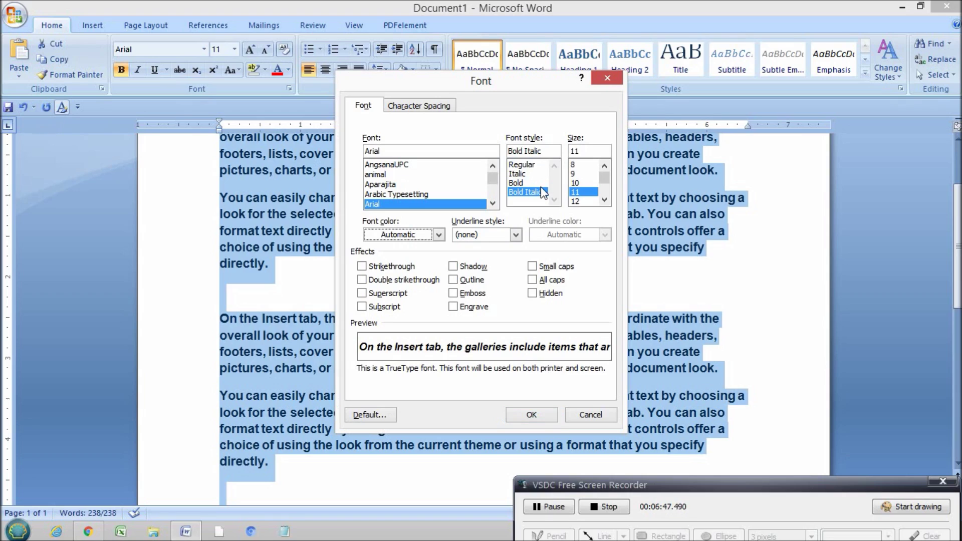
key(Tab)
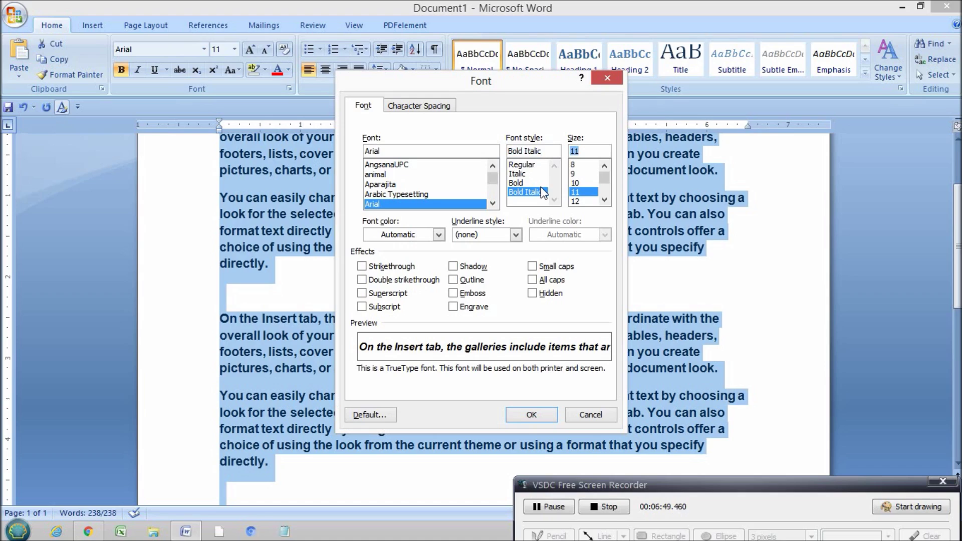
key(Down)
key(Down)
key(Down)
key(Down)
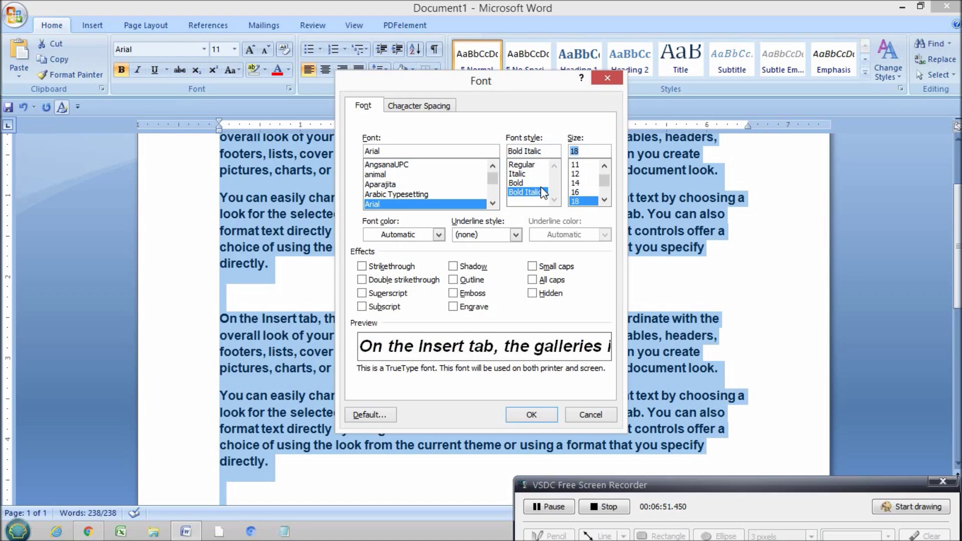
key(Down)
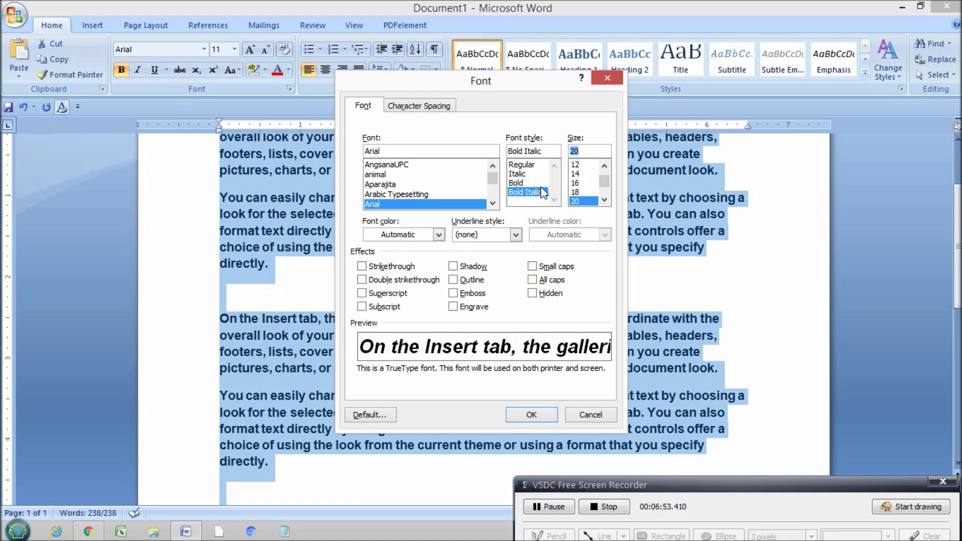
key(Down)
key(Down)
key(Down)
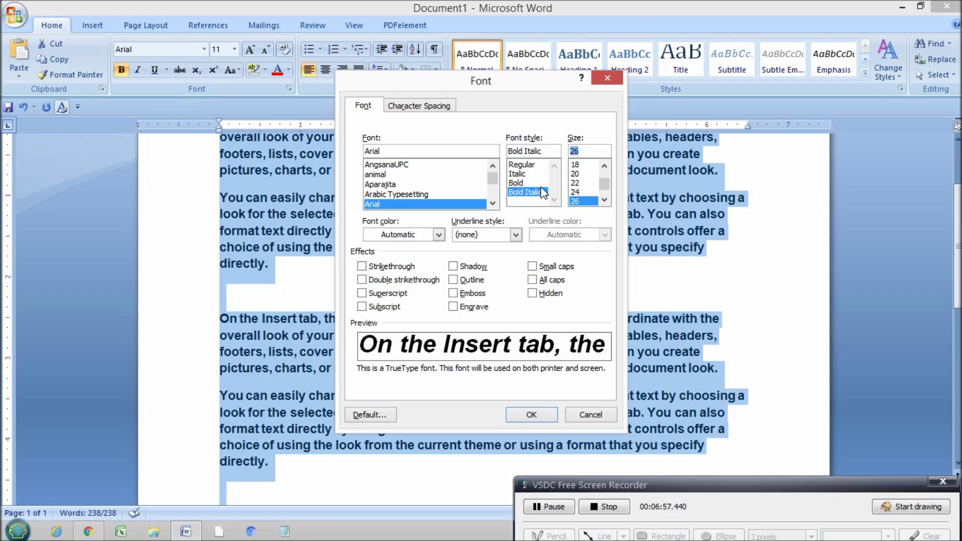
key(Up)
key(Up)
key(Up)
key(Up)
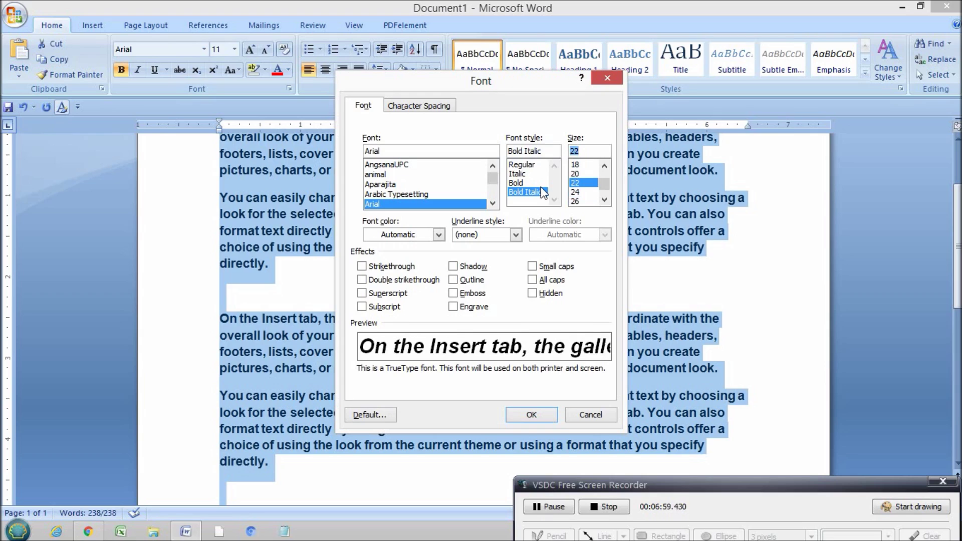
key(Down)
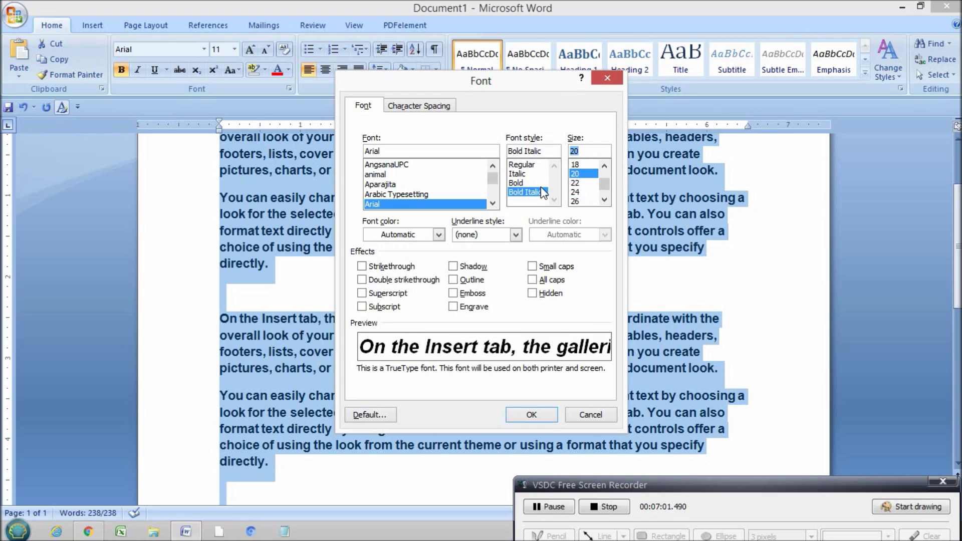
Browse the font color palette and set the font color to green from the standard colors
key(Tab)
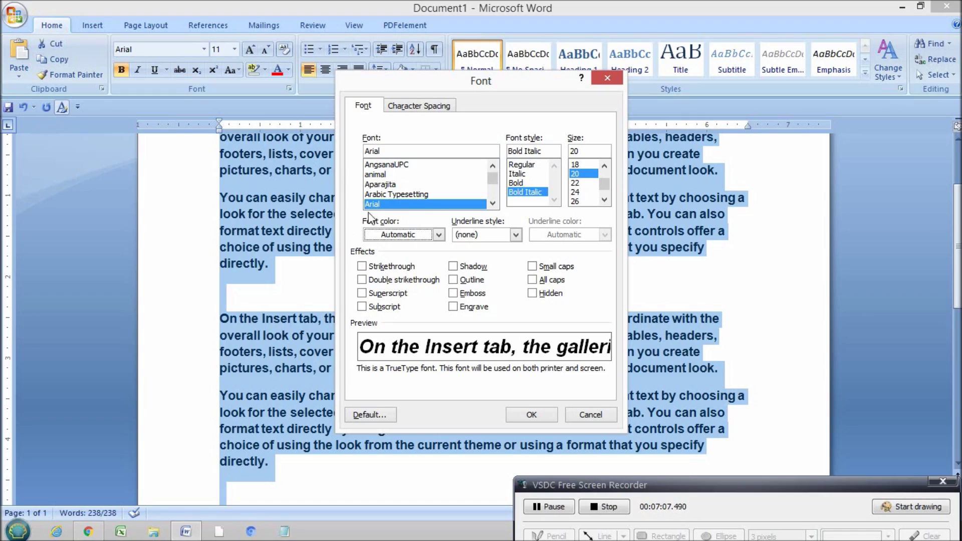
click(425, 244)
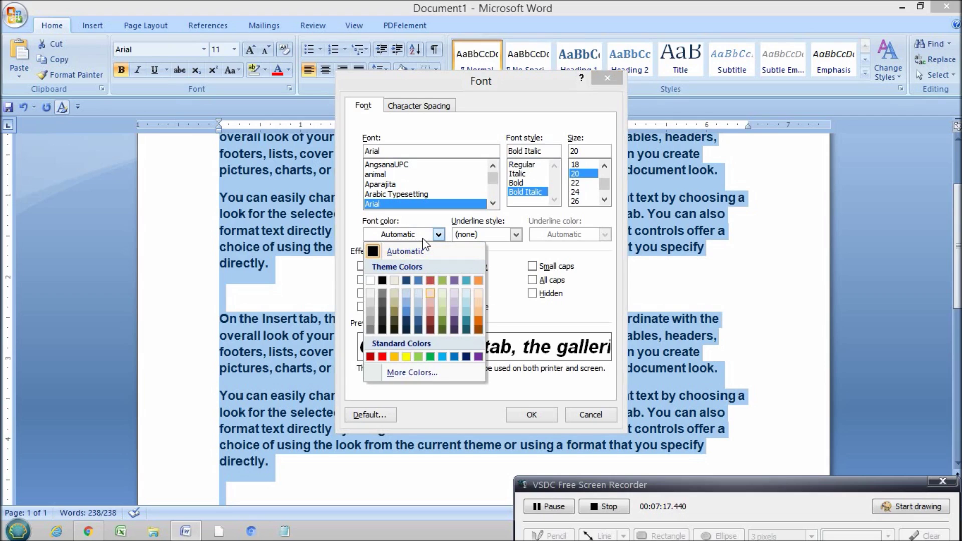
key(Down)
key(Down)
key(Down)
key(Down)
key(Right)
key(Right)
key(Right)
key(Right)
key(Left)
key(Down)
key(Up)
key(Down)
key(Up)
key(Right)
key(Right)
key(Right)
key(Left)
key(Left)
key(Left)
key(Return)
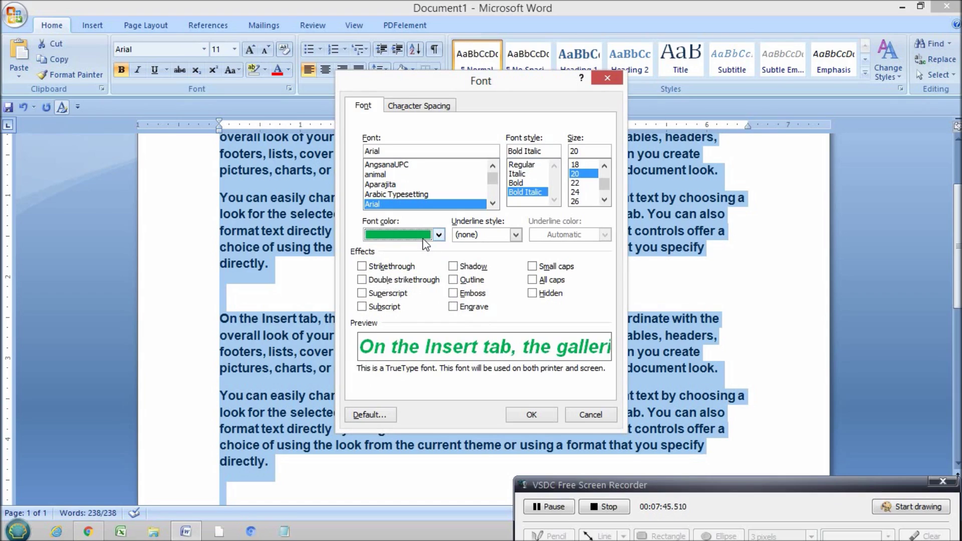
Set the underline style to the thin dotted line
key(Tab)
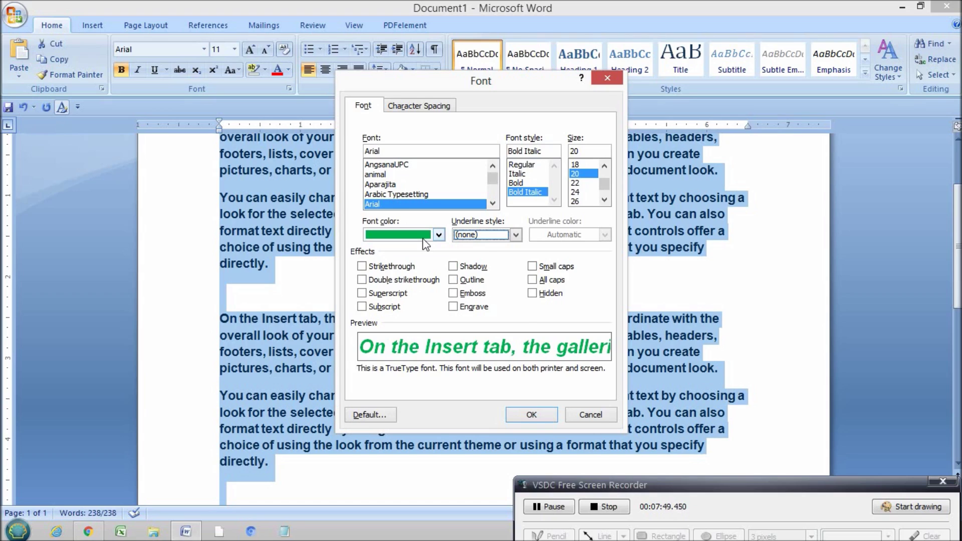
key(alt+Down)
key(Down)
key(Down)
key(Down)
key(Down)
key(Down)
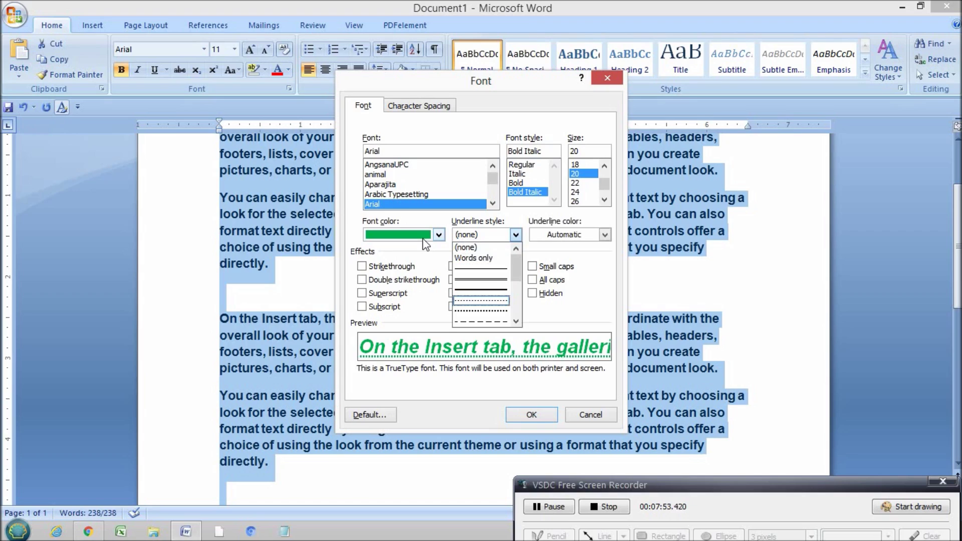
key(Return)
Set the underline color to dark blue from the standard colors
key(Tab)
key(alt+Down)
key(Down)
key(Down)
key(Down)
key(Down)
key(Down)
key(Down)
key(Down)
key(Right)
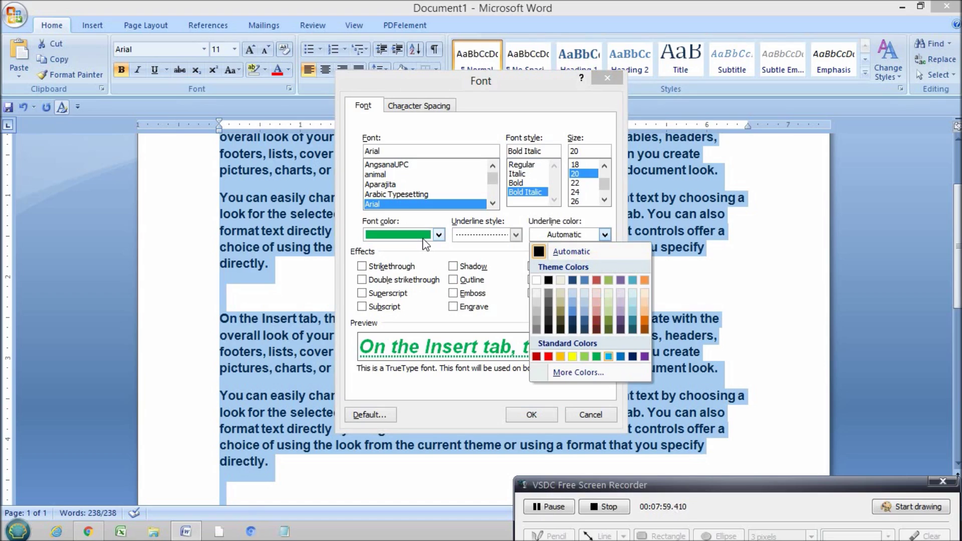
key(Right)
key(Right)
key(Return)
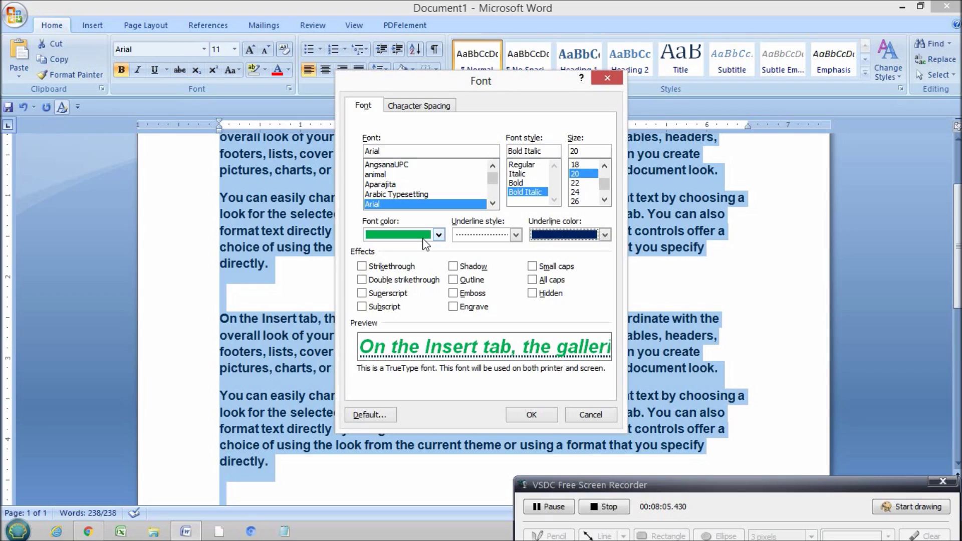
Try the Strikethrough, Double strikethrough, Superscript, Subscript and Shadow effects in turn, clearing Shadow again
key(Tab)
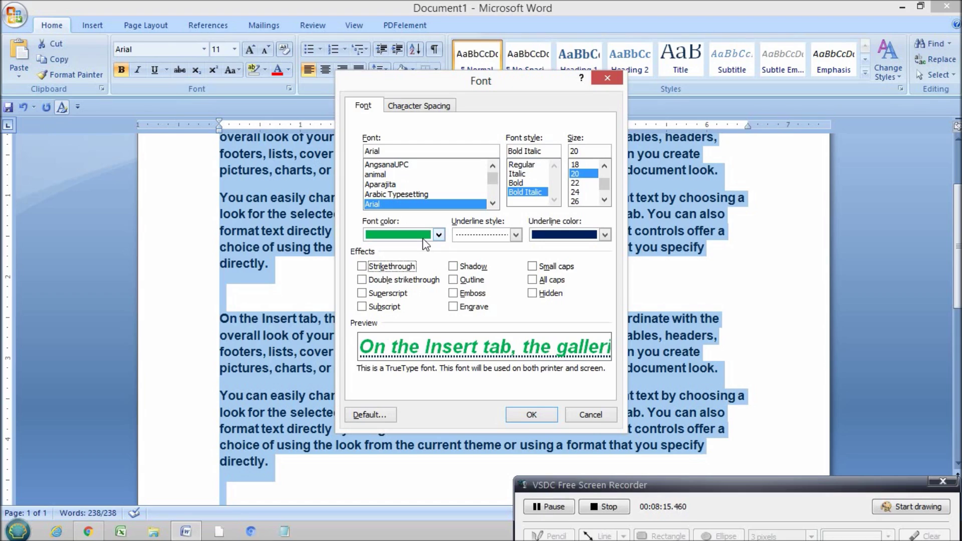
key(space)
key(space)
key(space)
key(Tab)
key(space)
key(Tab)
key(space)
key(Tab)
key(space)
key(Tab)
key(space)
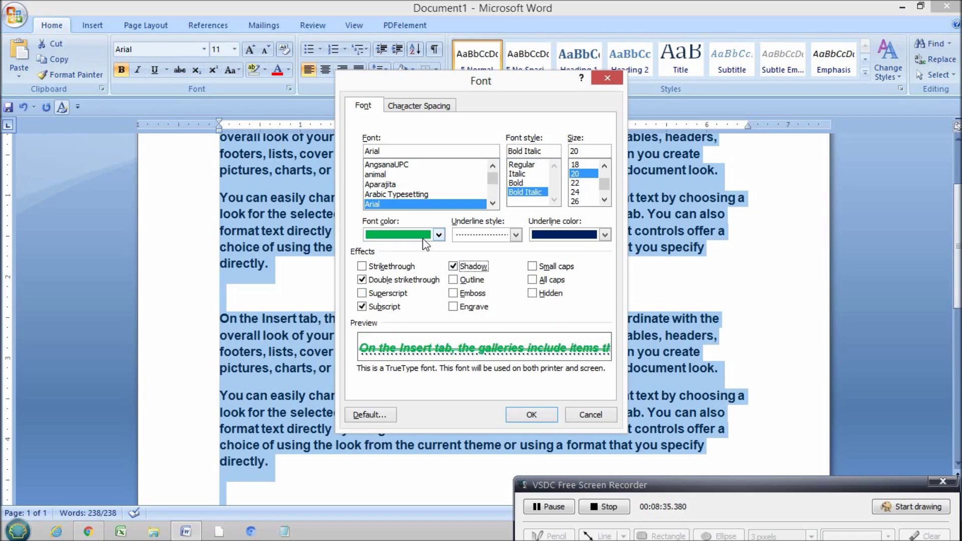
key(space)
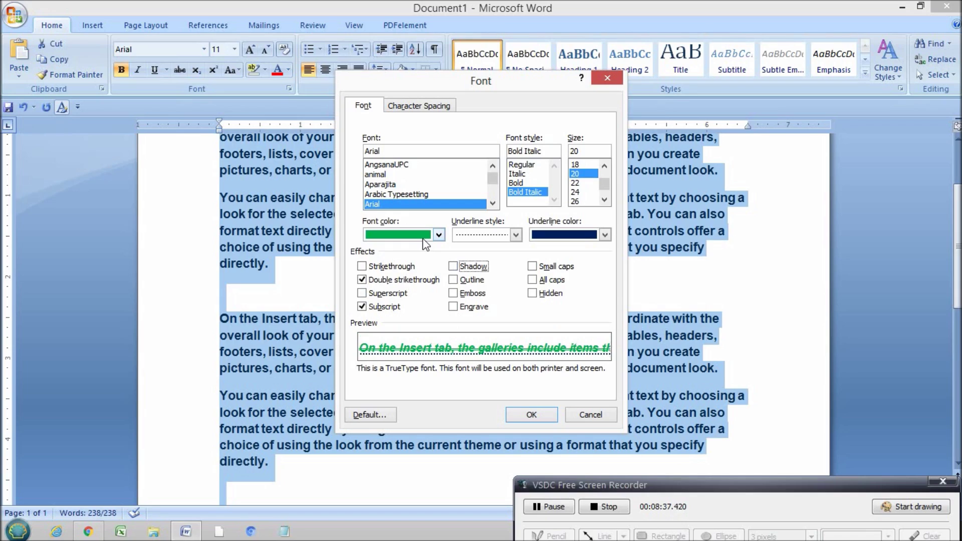
Clear the Subscript effect, dismiss the Font dialog without applying it and deselect the text
key(shift+Tab)
key(space)
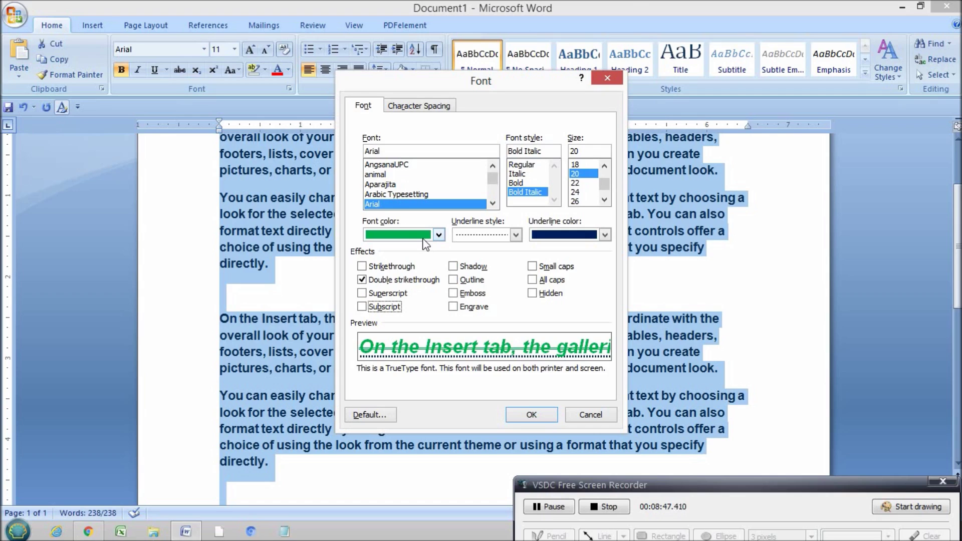
click(614, 79)
click(616, 302)
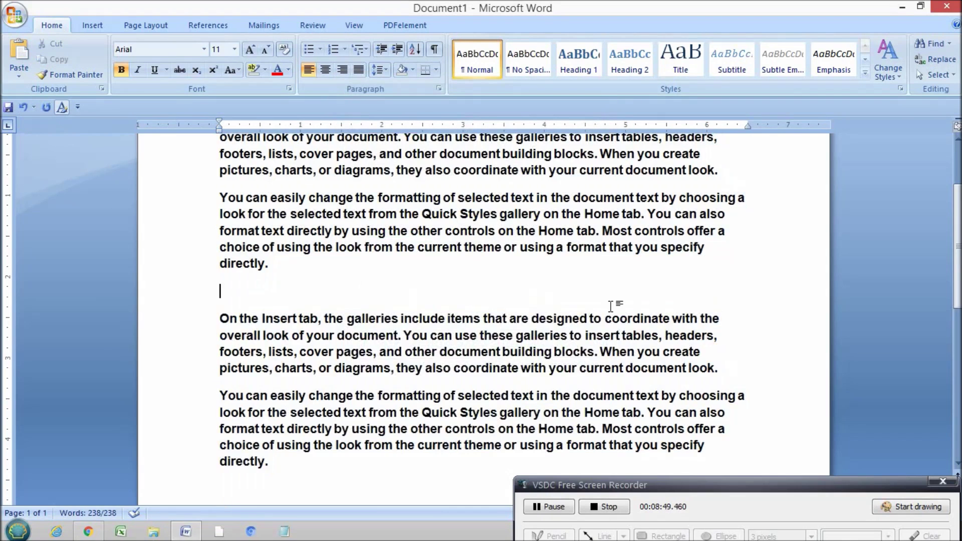
Place the cursor on the empty line below the last paragraph and increase the font size to 20
scroll(606, 301, down, 5)
click(356, 292)
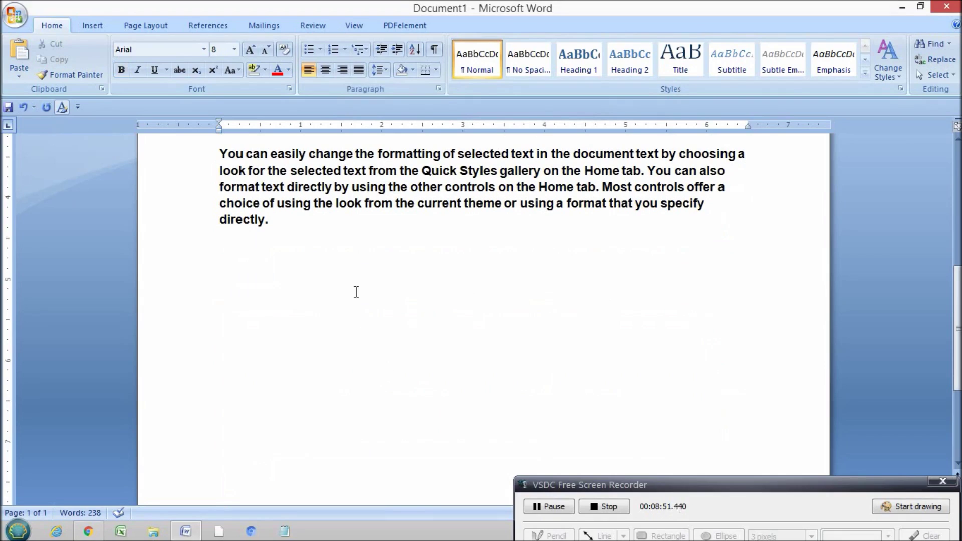
click(249, 50)
click(248, 53)
click(248, 53)
click(249, 53)
click(248, 53)
click(248, 53)
click(248, 53)
click(248, 53)
Enter H2O and, on the next line, X2
text(k)
key(BackSpace)
text(h)
key(BackSpace)
text(H2O)
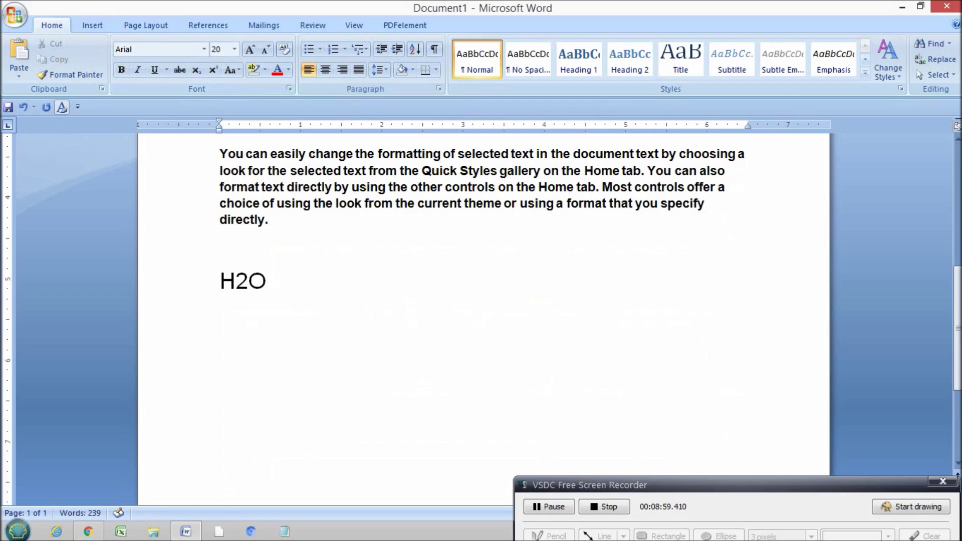
key(Return)
text(X2)
Format the 2 in H2O as subscript
click(245, 270)
key(shift+Left)
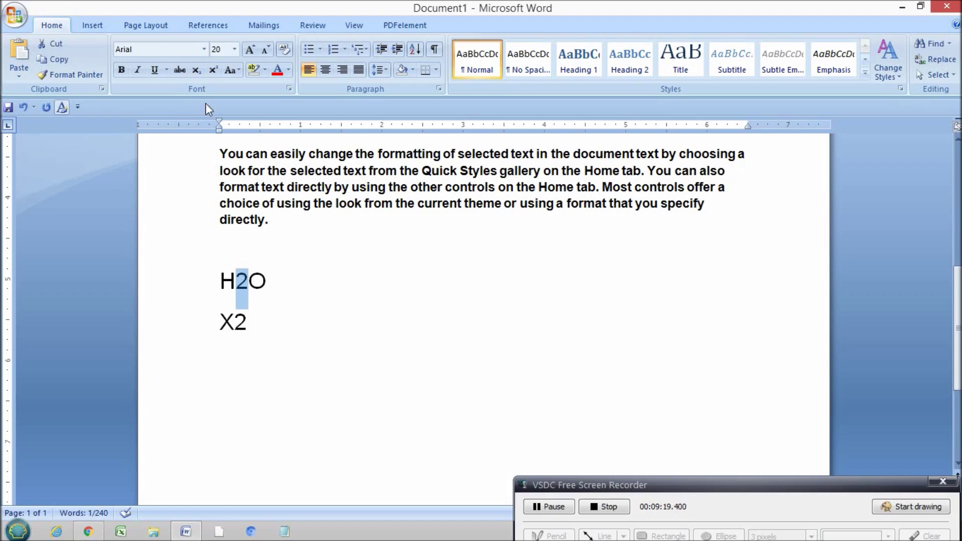
click(200, 72)
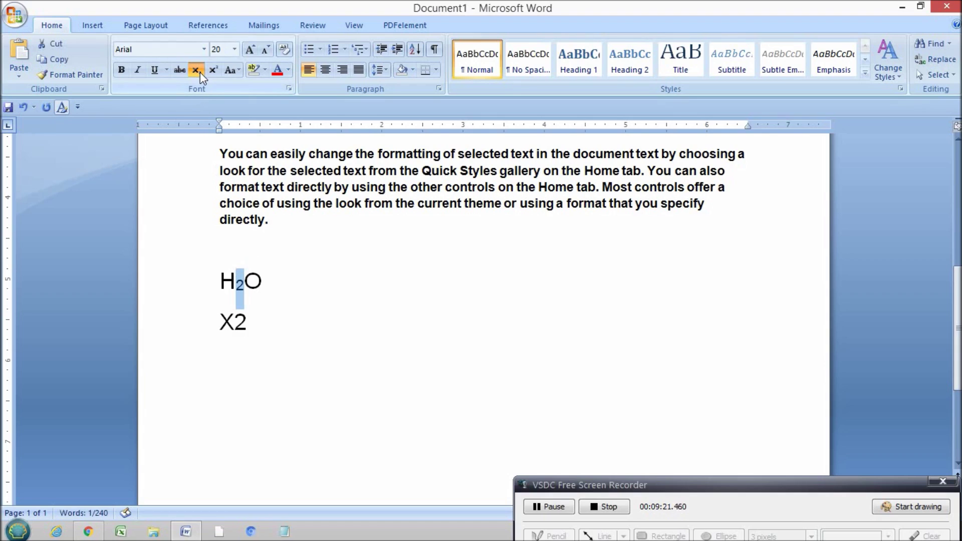
Select the 2 in X2 and apply the Superscript effect through the Font dialog
click(249, 325)
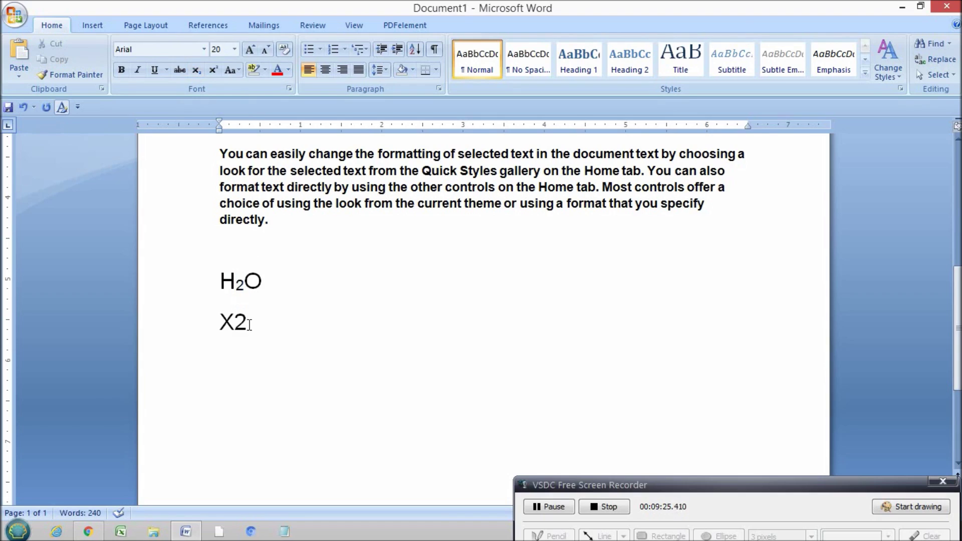
key(shift+Left)
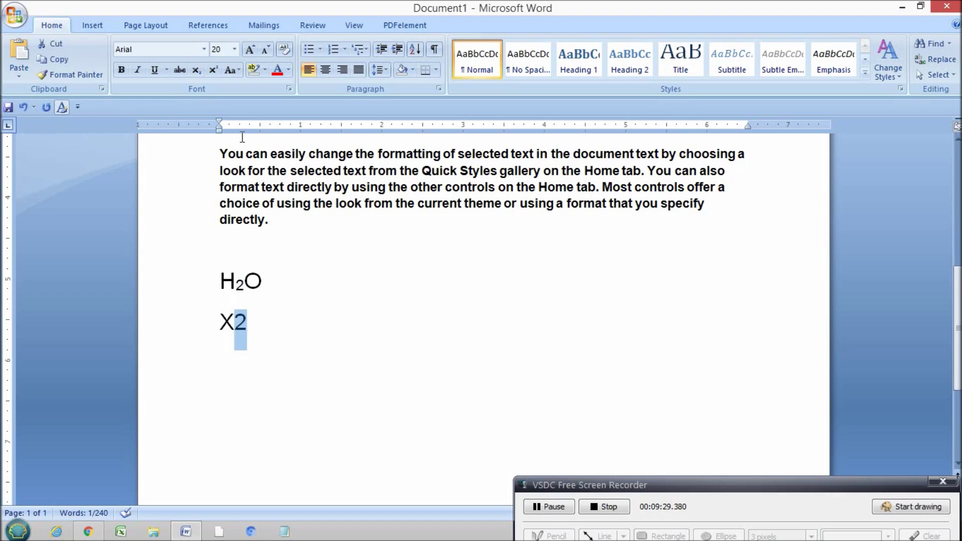
key(ctrl+d)
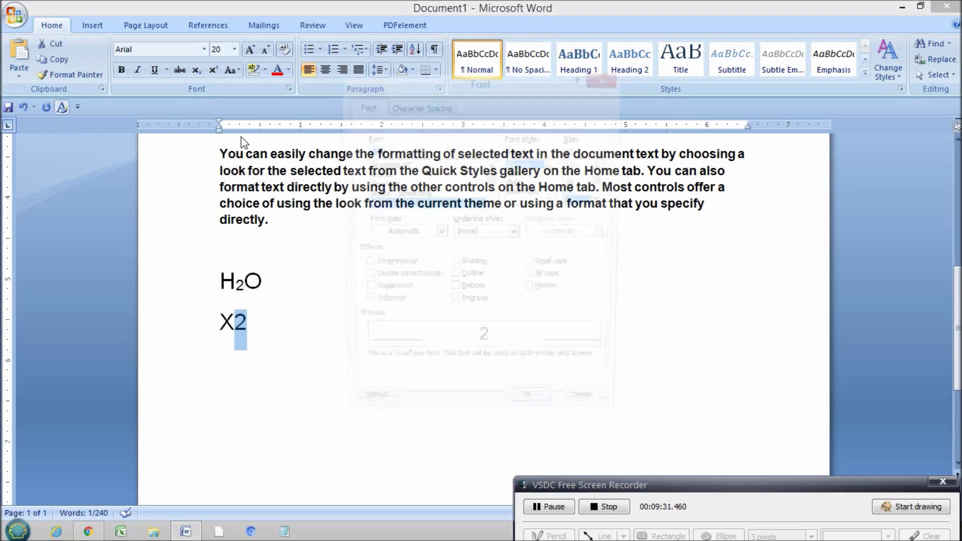
key(Tab)
key(Tab)
key(Tab)
key(Tab)
key(Tab)
key(Tab)
key(Tab)
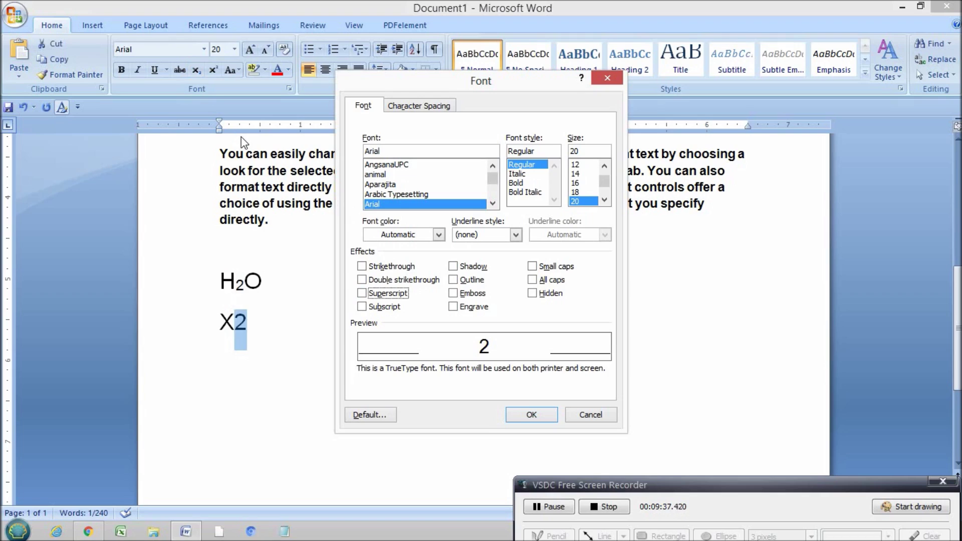
key(space)
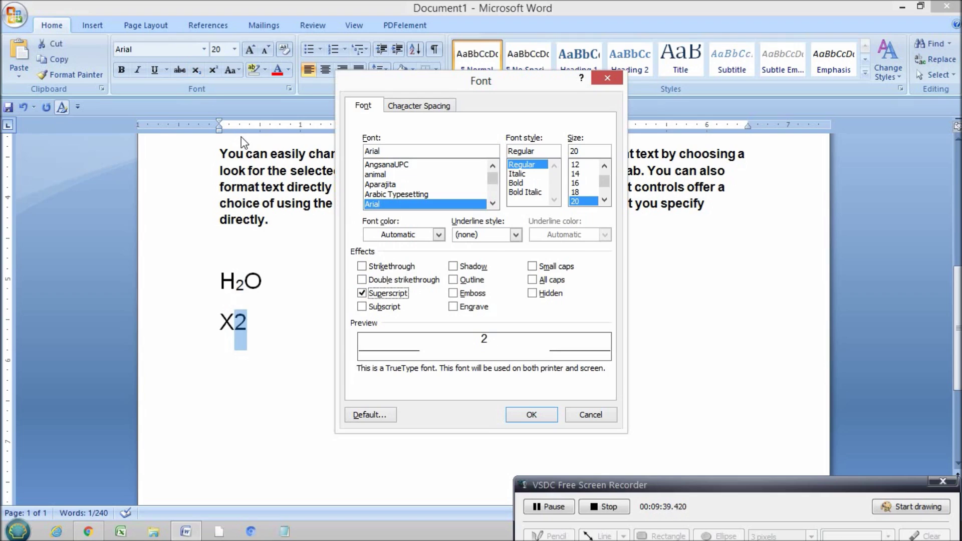
key(Return)
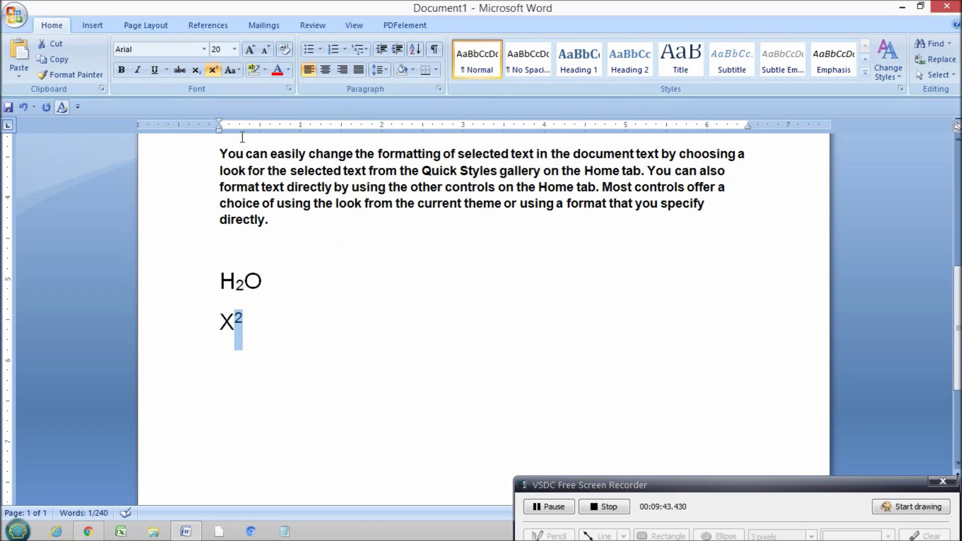
Highlight the 2 in H2O and the 2 in X2 in turn, and append AKSFL;KJDFKASFLKJLKJDF after the superscript
drag(236, 289, 241, 290)
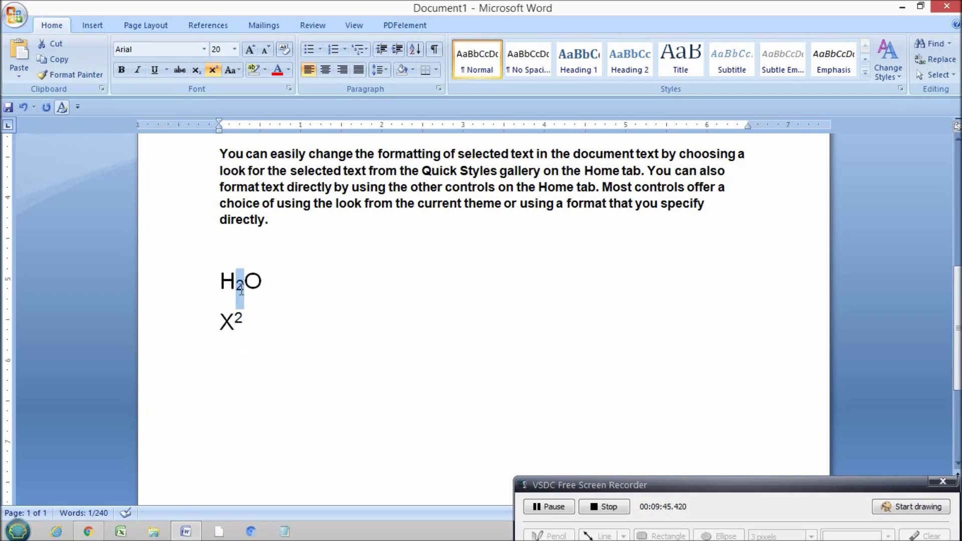
drag(234, 315, 245, 315)
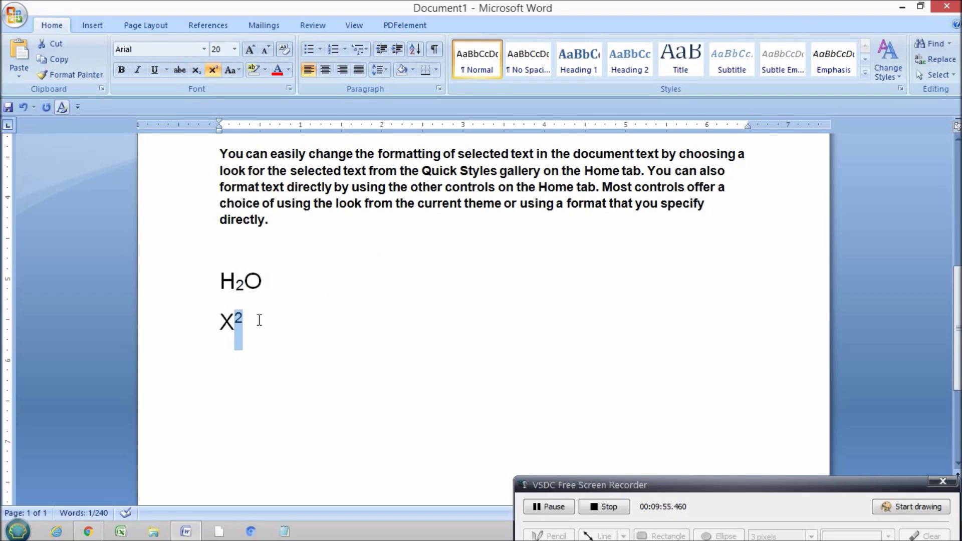
click(259, 321)
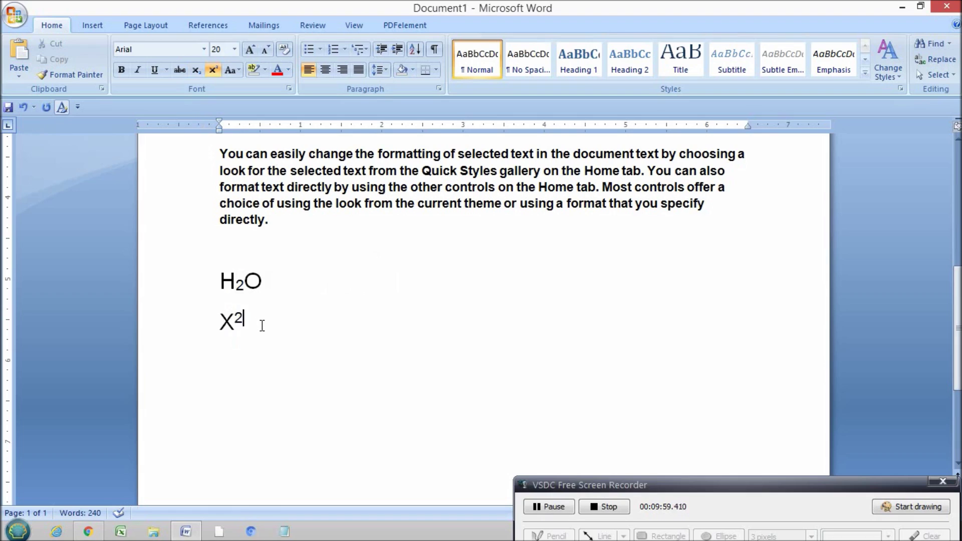
text(AKSFL;KJDFKASFLKJLKJDF)
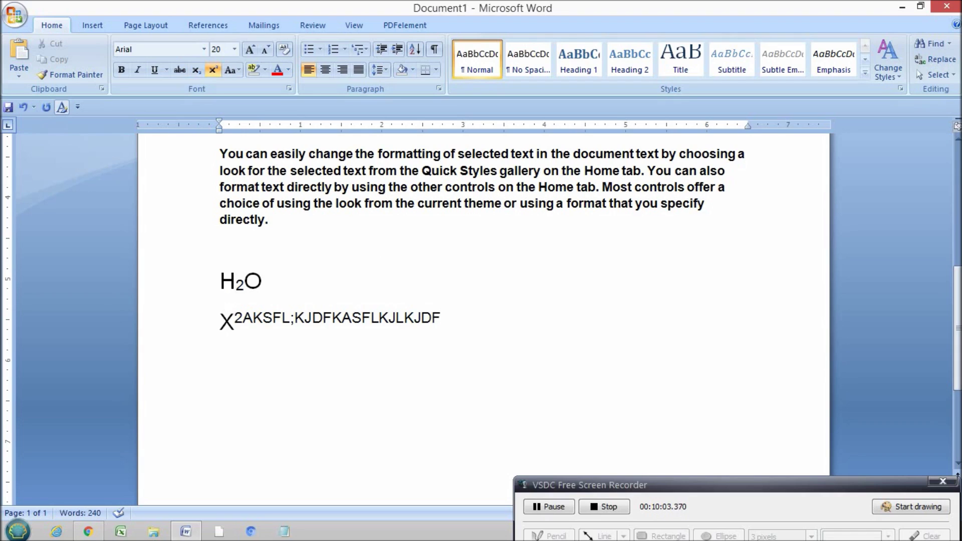
Start a new line below X2 and delete the stray characters AKSFL;KJDFKASFLKJLKJDF that follow the superscript 2
key(Return)
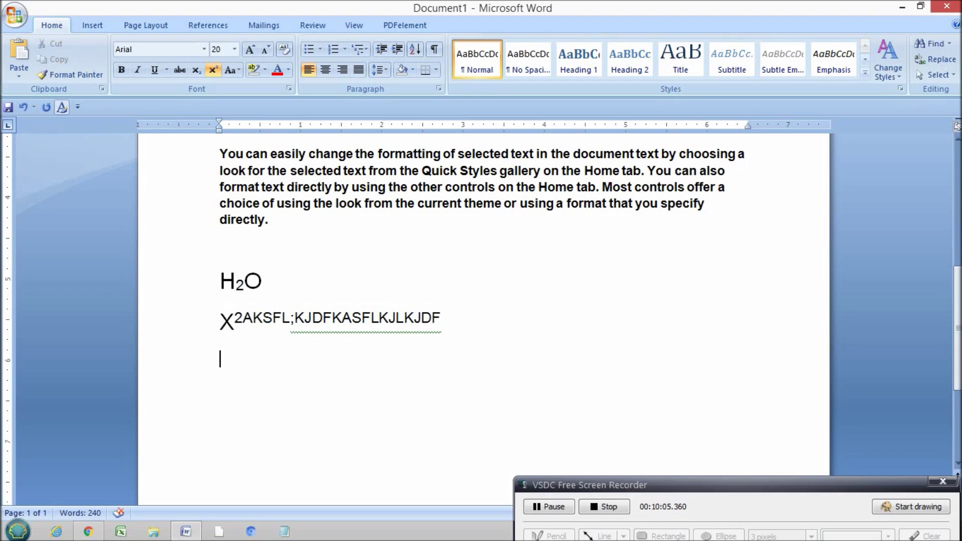
click(212, 71)
drag(239, 317, 431, 326)
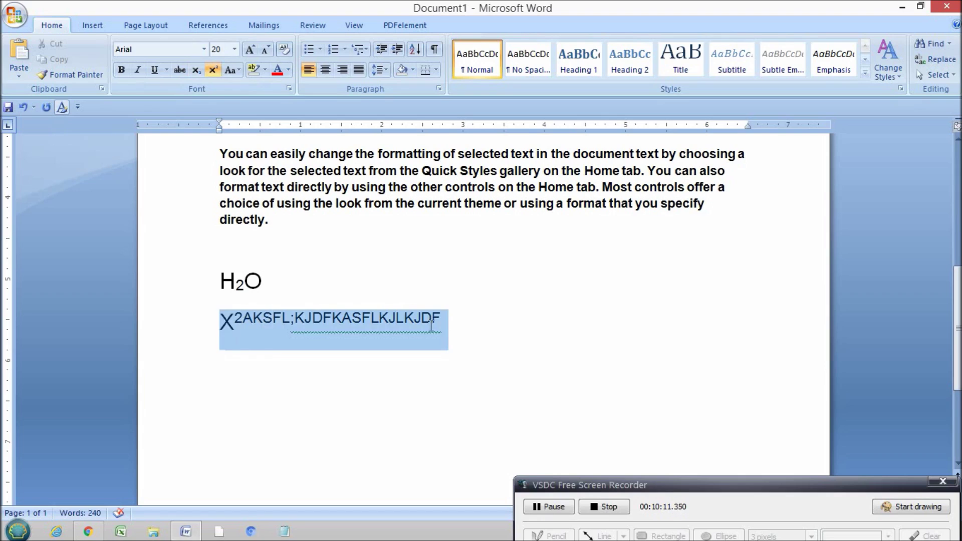
click(434, 317)
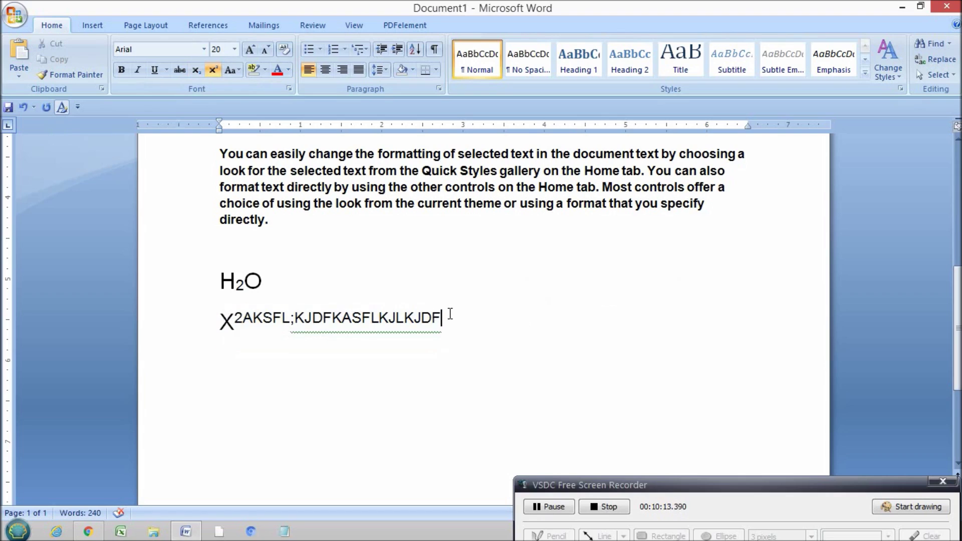
key(BackSpace)
key(BackSpace)
key(BackSpace)
key(BackSpace)
key(BackSpace)
key(BackSpace)
key(BackSpace)
key(BackSpace)
key(BackSpace)
key(BackSpace)
key(BackSpace)
key(BackSpace)
key(BackSpace)
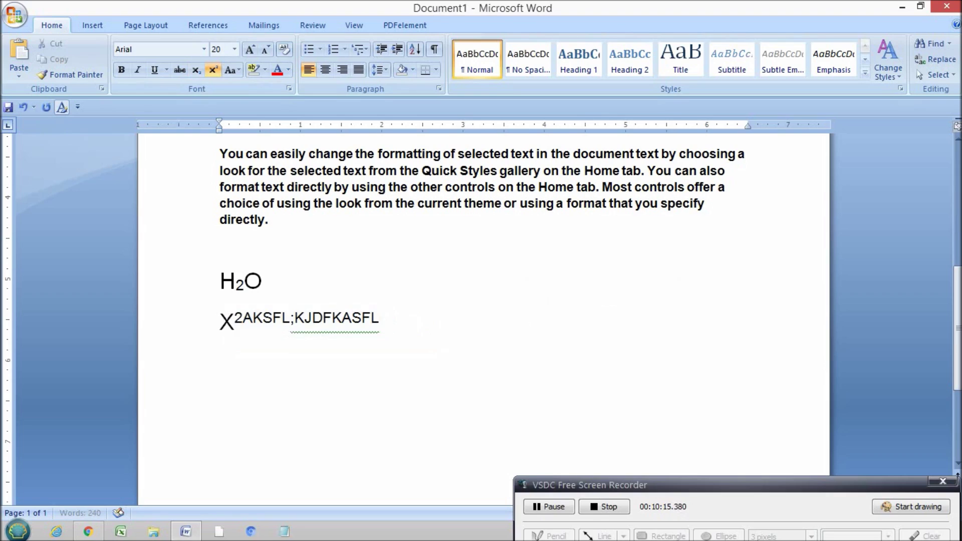
key(BackSpace)
key(BackSpace)
key(BackSpace)
key(BackSpace)
key(BackSpace)
key(BackSpace)
key(BackSpace)
key(BackSpace)
key(BackSpace)
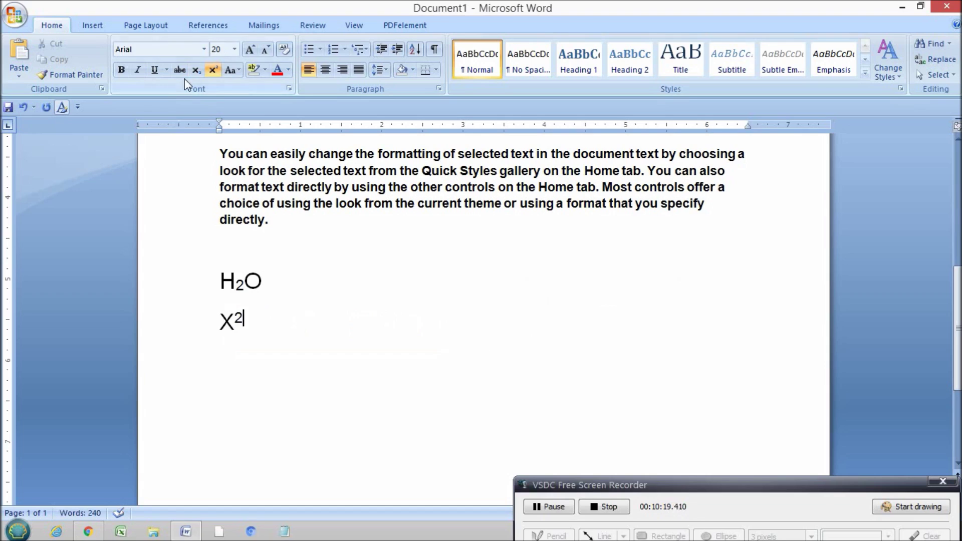
Turn off superscript after X2 and add "THIS IS THAT this is that" on the same line as normal text
click(213, 70)
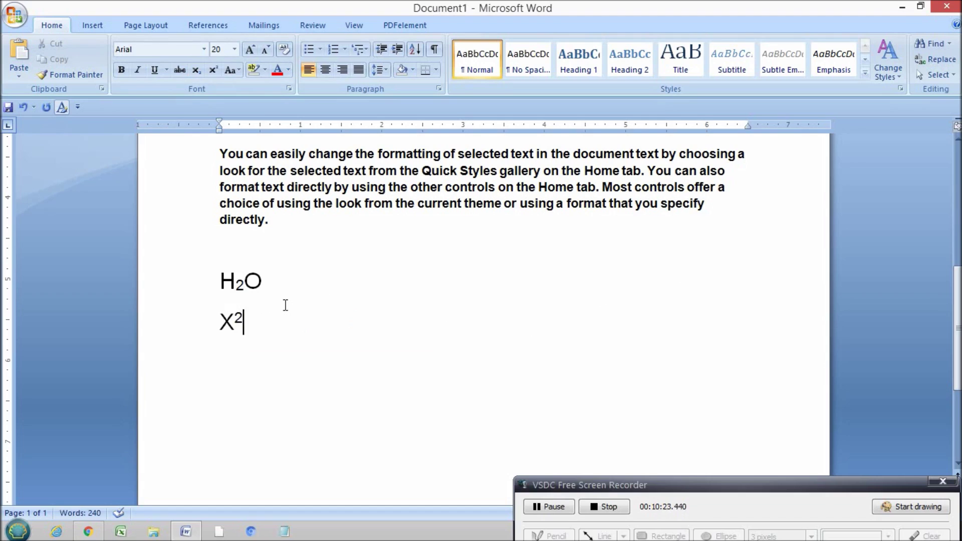
text(THIS IS THAT)
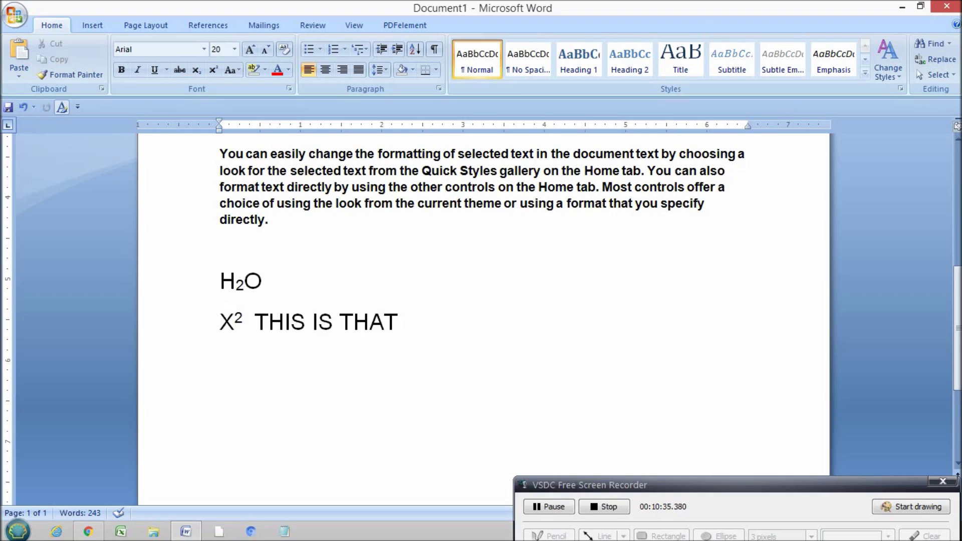
text(thai)
key(BackSpace)
key(BackSpace)
text(is is that)
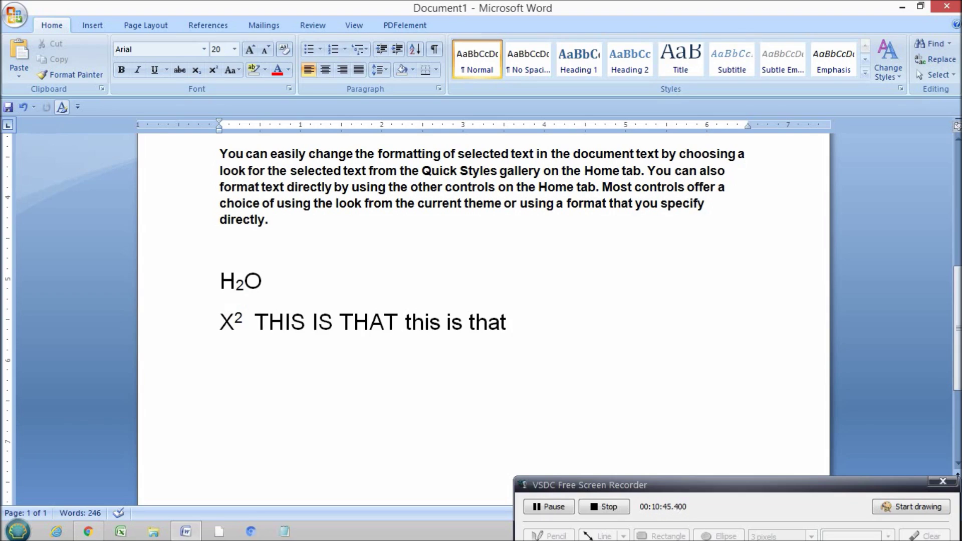
Select the entire document and clear the Superscript and Subscript effects in the Font dialog
key(ctrl+a)
key(ctrl+d)
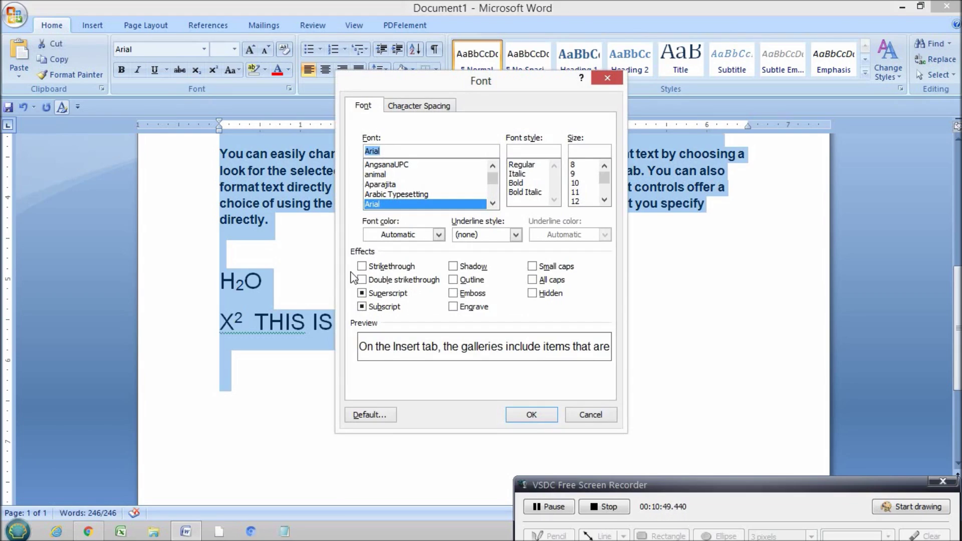
key(Tab)
key(Tab)
key(Tab)
key(Tab)
key(Tab)
key(Tab)
key(Tab)
key(space)
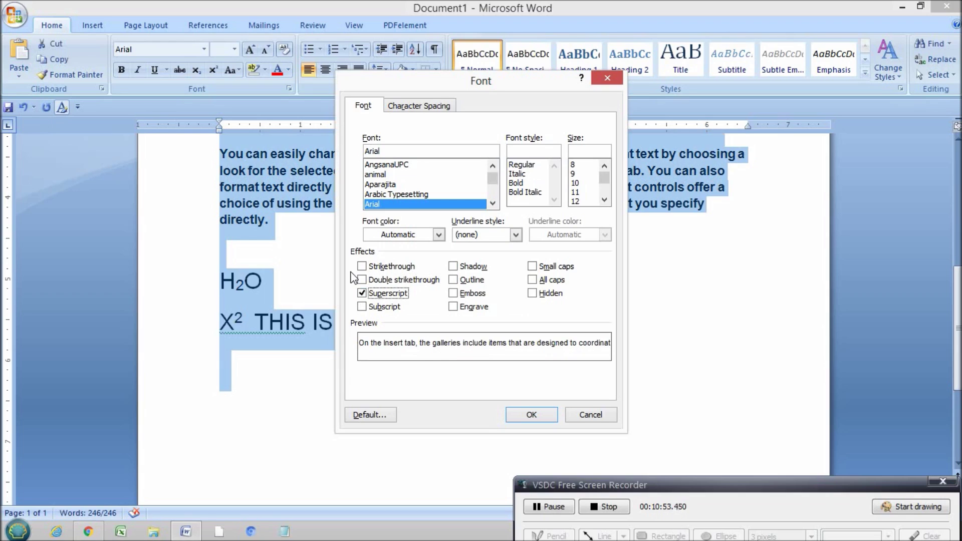
key(space)
Apply the Shadow effect to all selected text and review the document up to its beginning
key(Tab)
key(Tab)
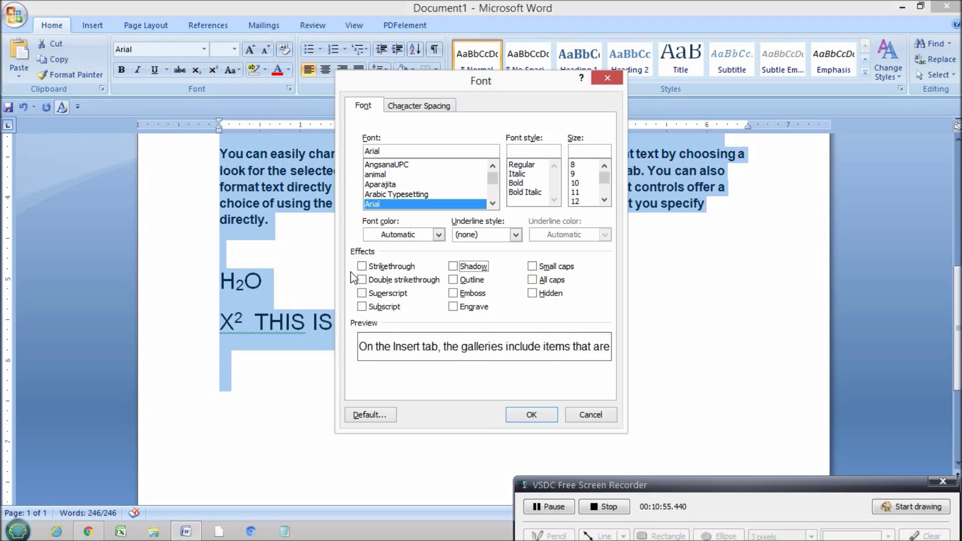
key(Tab)
key(shift+Tab)
key(space)
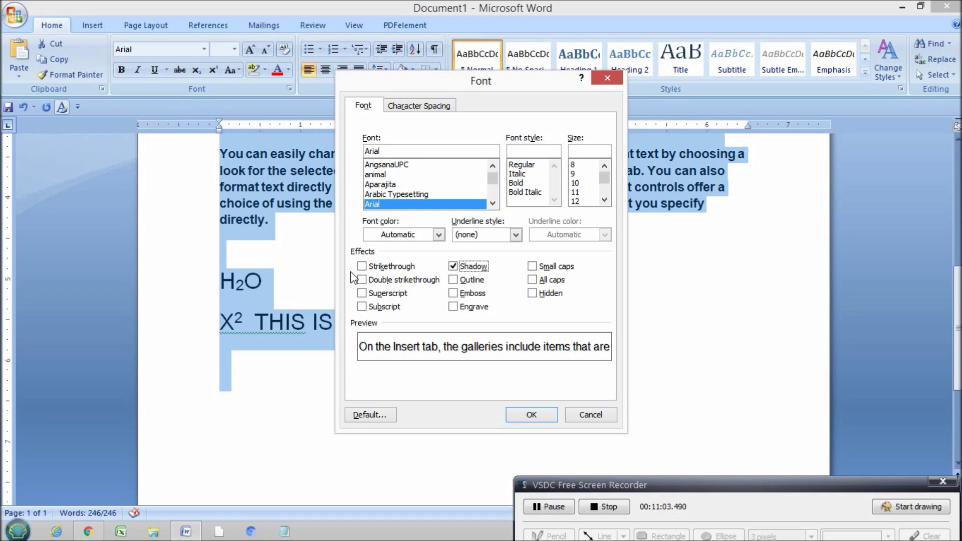
key(Return)
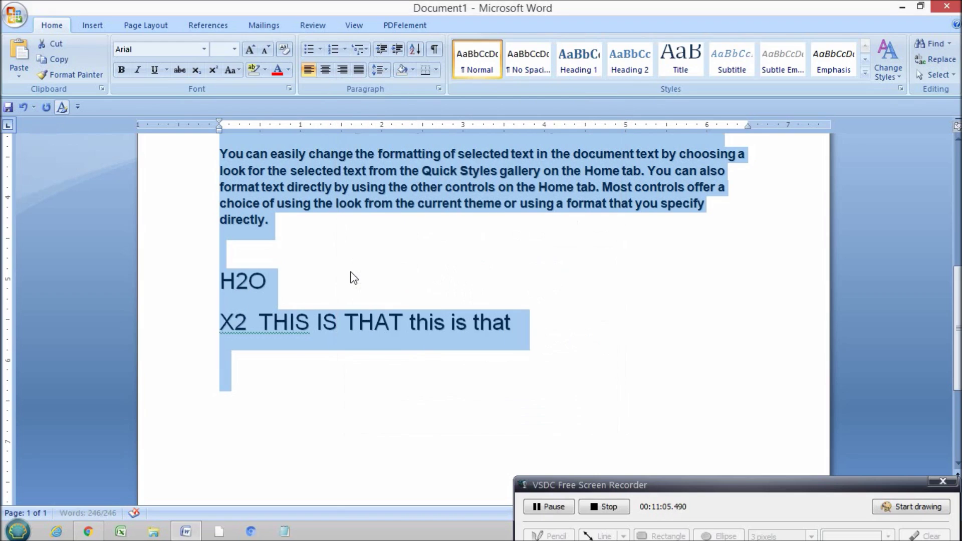
click(453, 305)
scroll(453, 307, up, 2)
scroll(453, 307, up, 4)
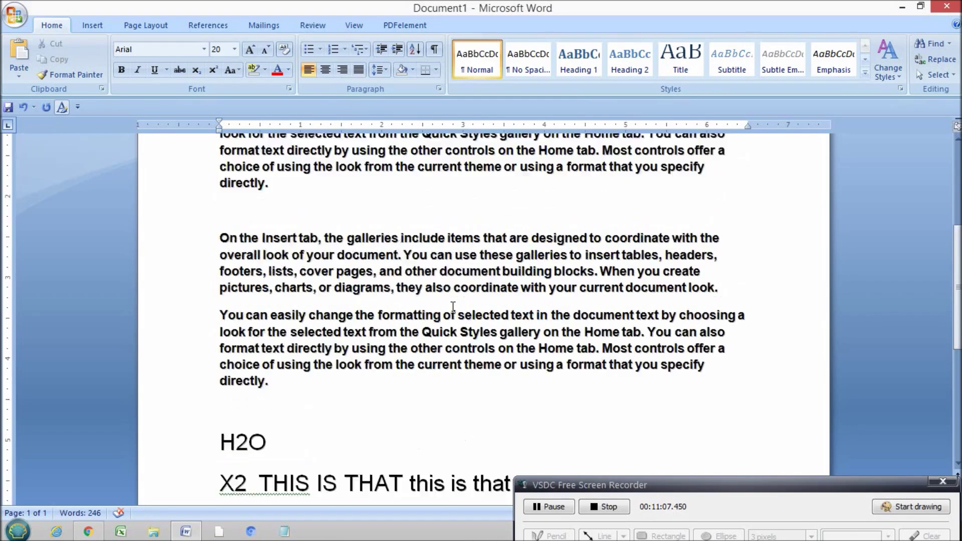
scroll(453, 307, up, 5)
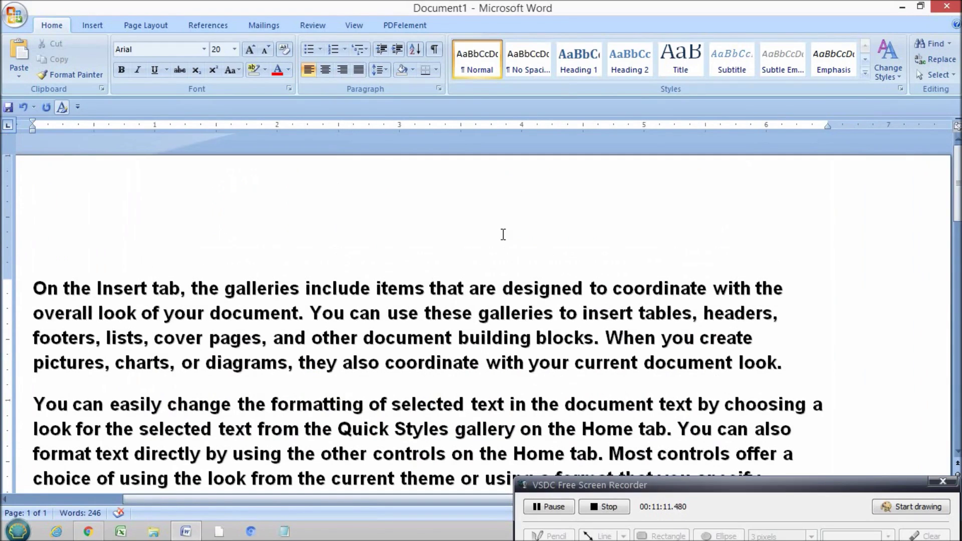
Select the whole document and try the Outline, Emboss and Engrave effects in turn in the Font dialog
key(ctrl+a)
key(ctrl+d)
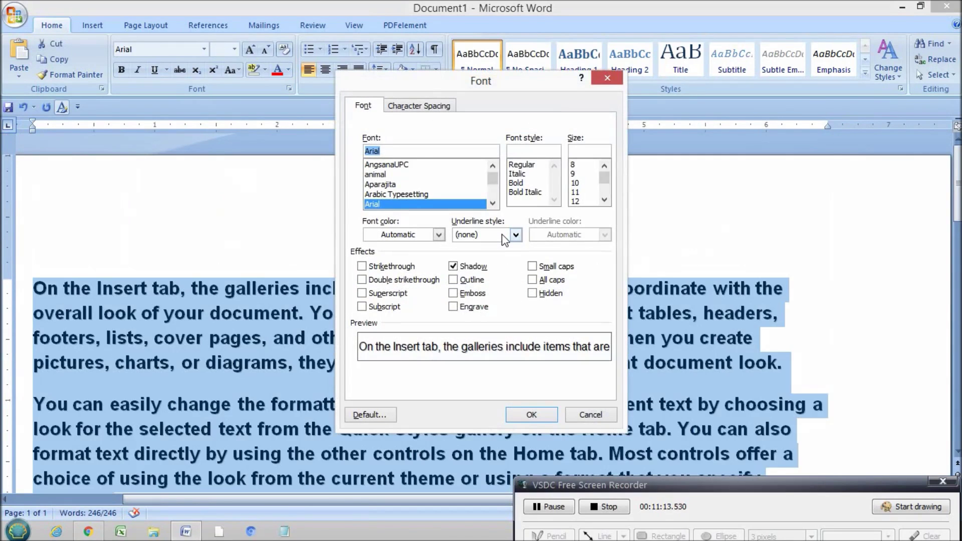
key(Tab)
key(Tab)
key(Tab)
key(Tab)
key(Tab)
key(Tab)
key(Tab)
key(Tab)
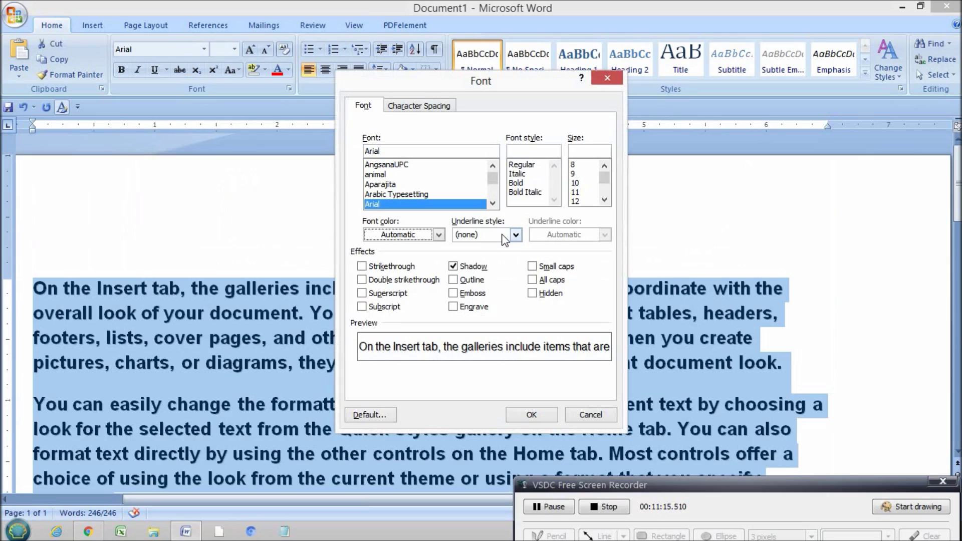
key(Tab)
key(Tab)
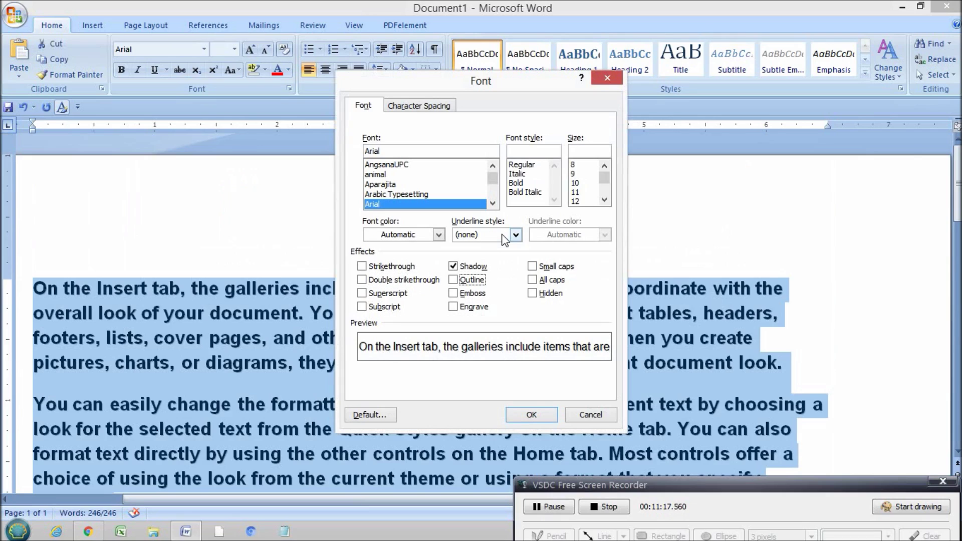
key(space)
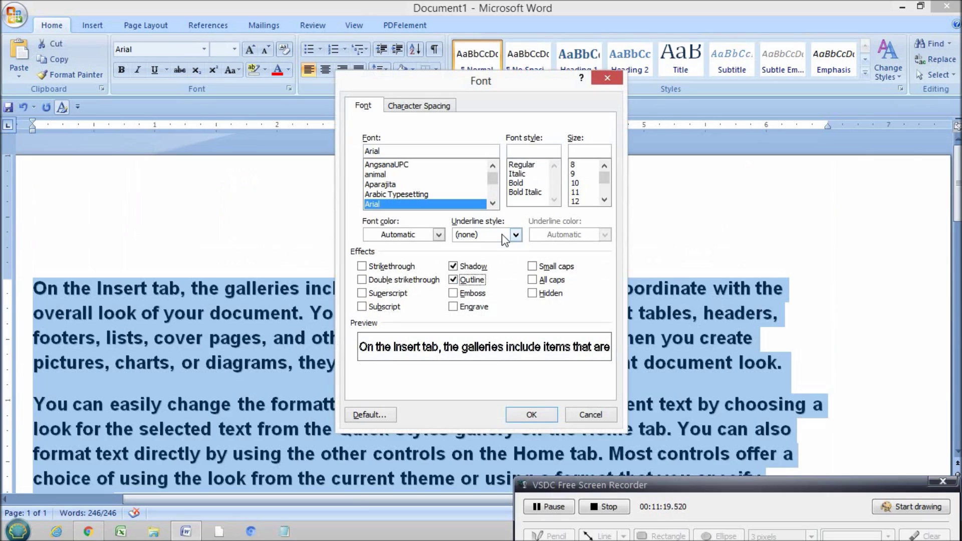
key(Tab)
key(space)
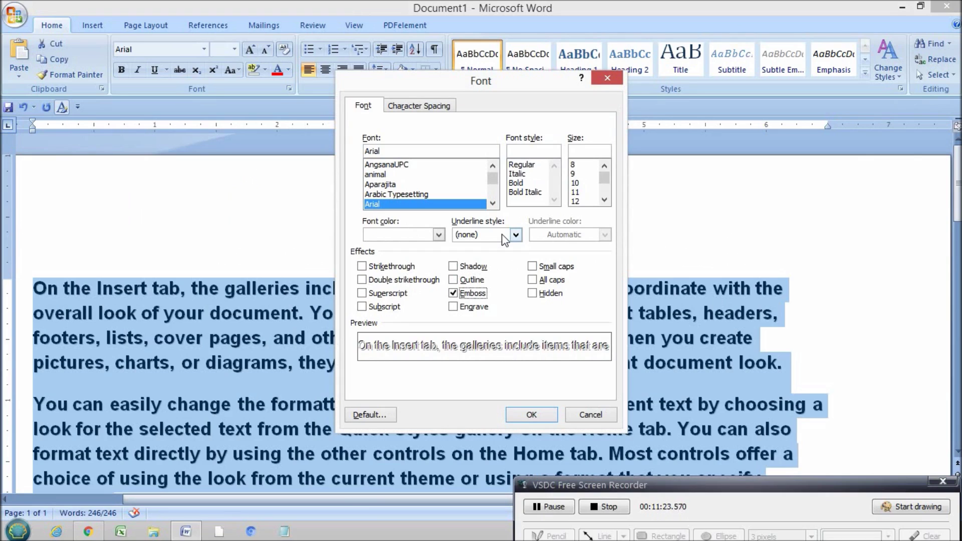
key(Tab)
key(space)
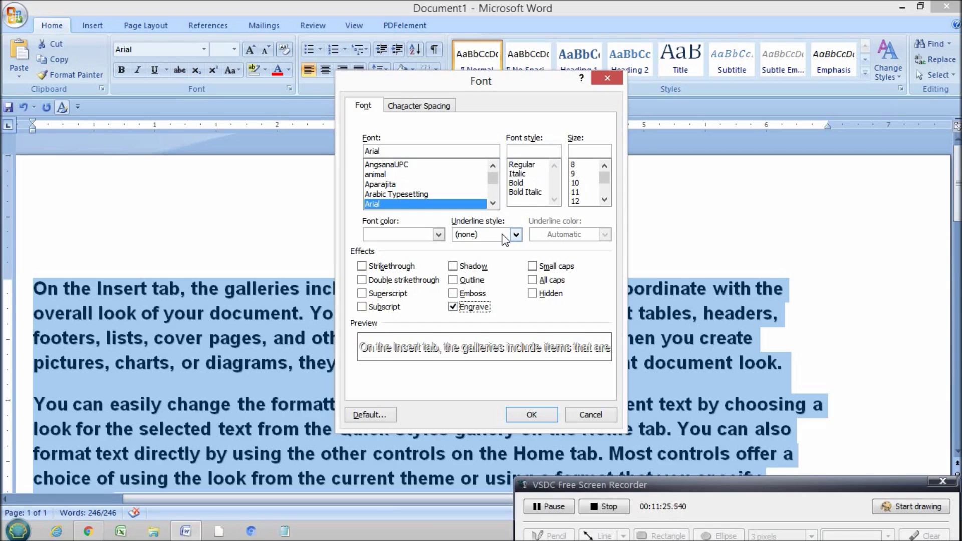
Try the Small caps, All caps and Hidden effects on the whole document, apply them, and undo the font change
key(Tab)
key(space)
key(Tab)
key(space)
key(Tab)
key(space)
key(Tab)
key(Tab)
key(Return)
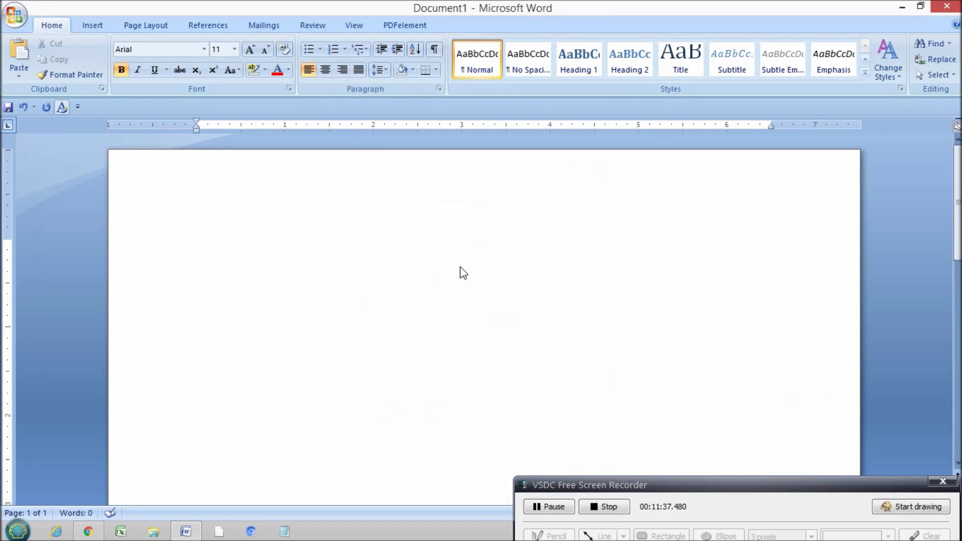
key(ctrl+z)
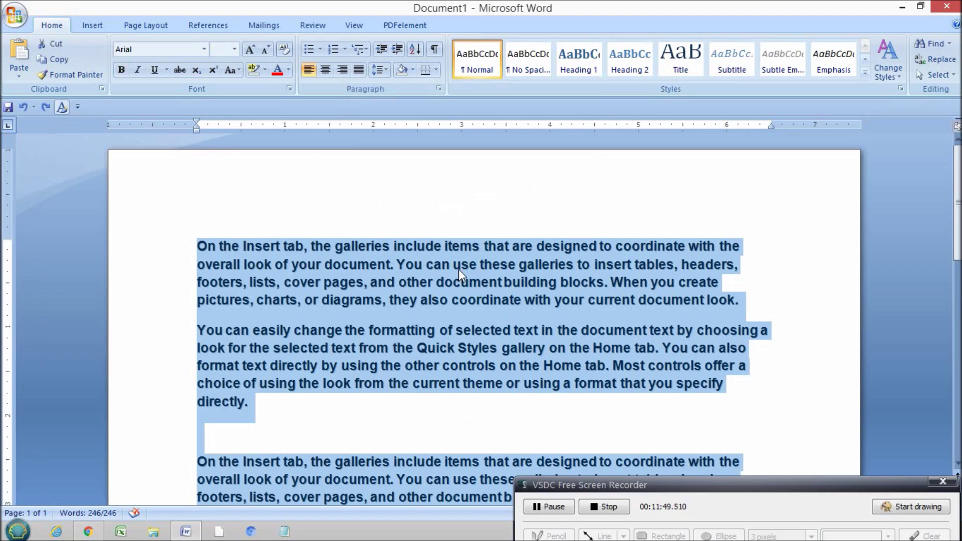
Try center, left and right alignment on the whole document, ending with centered text
key(ctrl+e)
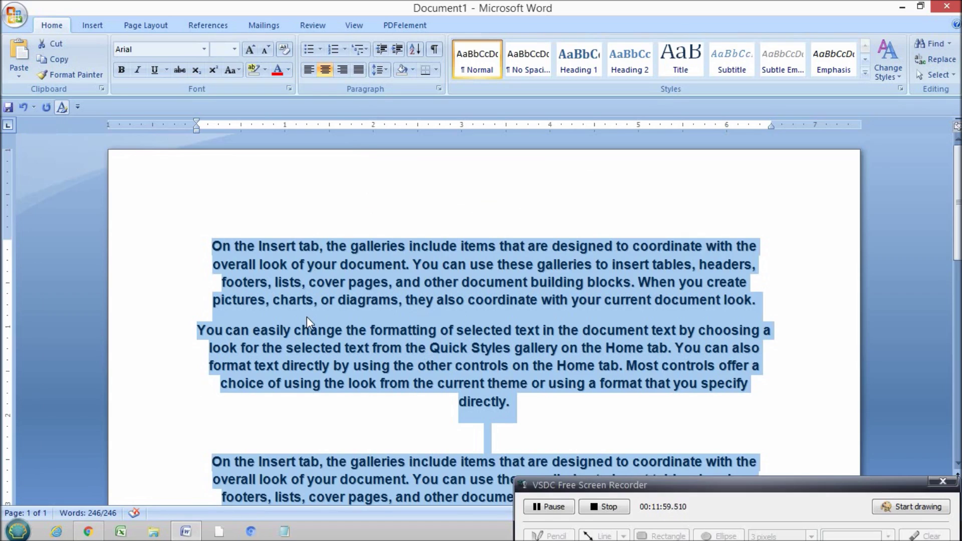
click(311, 68)
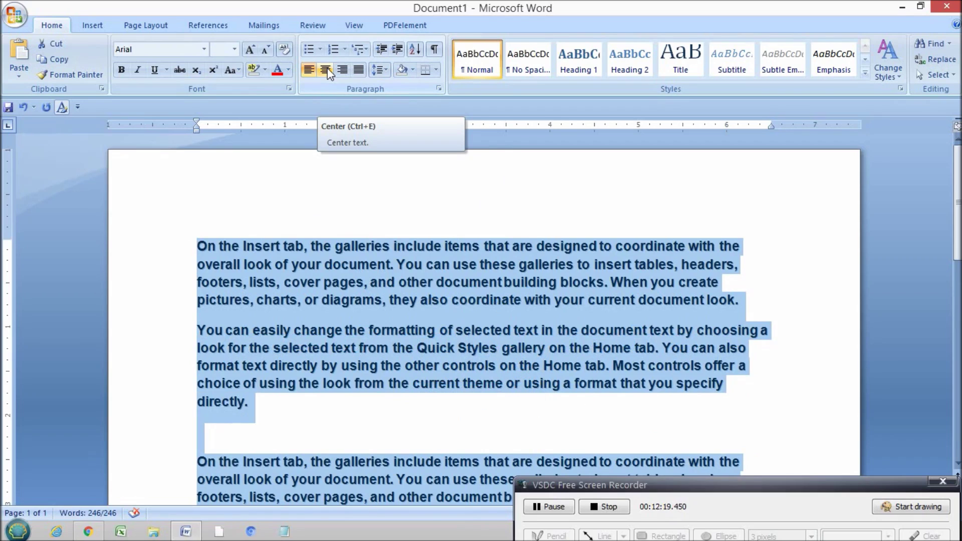
click(326, 67)
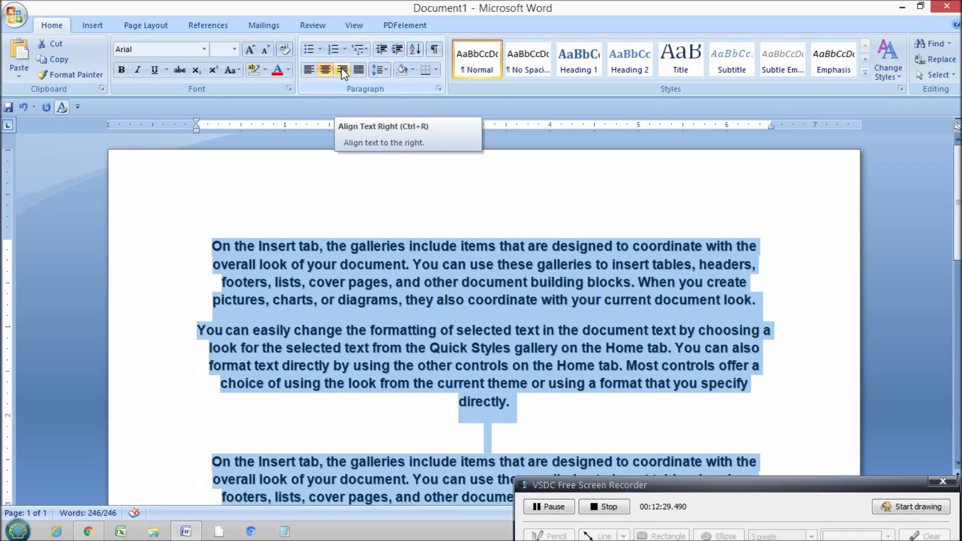
click(342, 70)
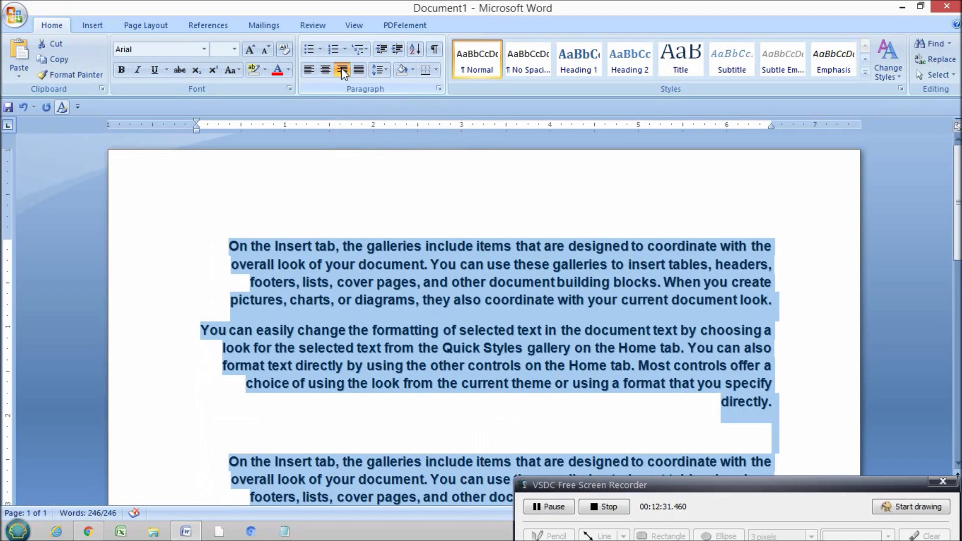
click(327, 74)
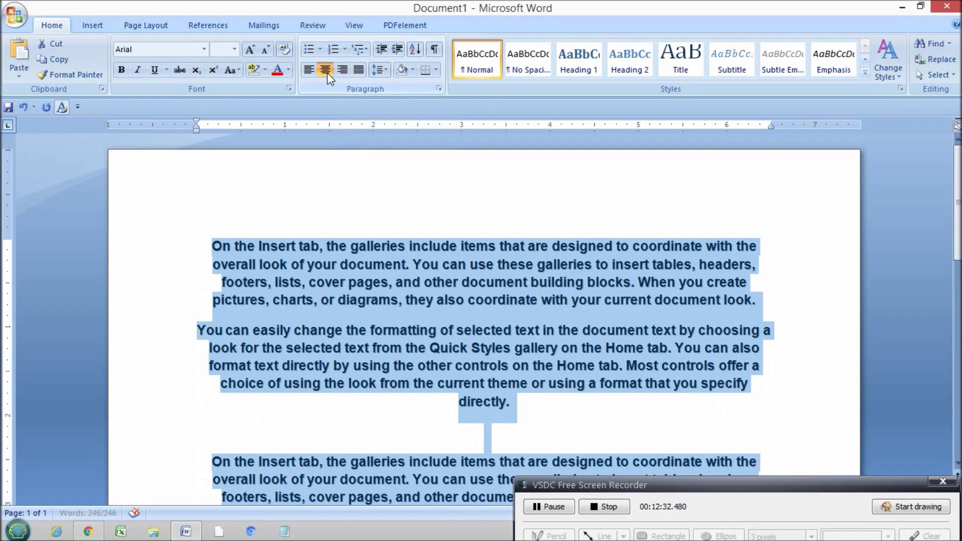
Justify all the selected text and check the alignment throughout the document
click(359, 70)
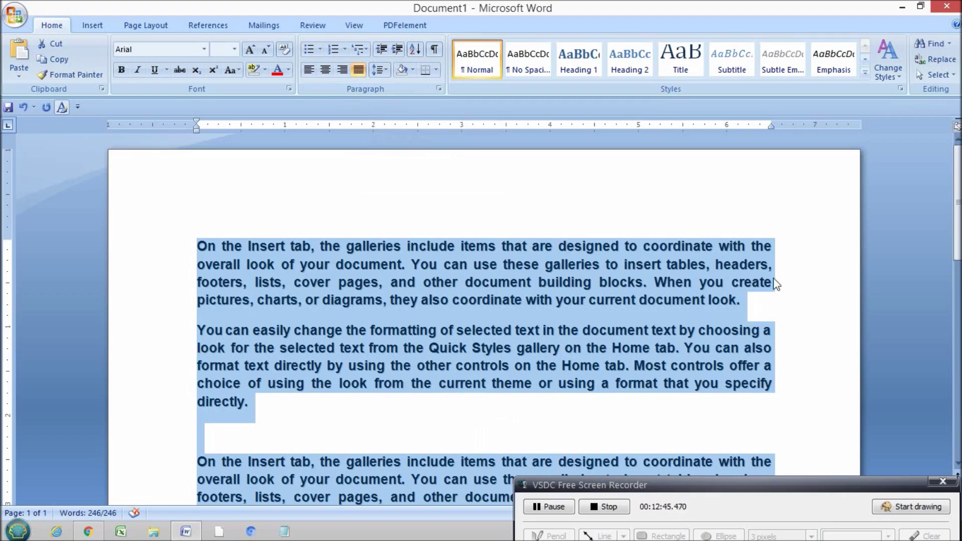
scroll(784, 281, down, 2)
scroll(790, 368, down, 3)
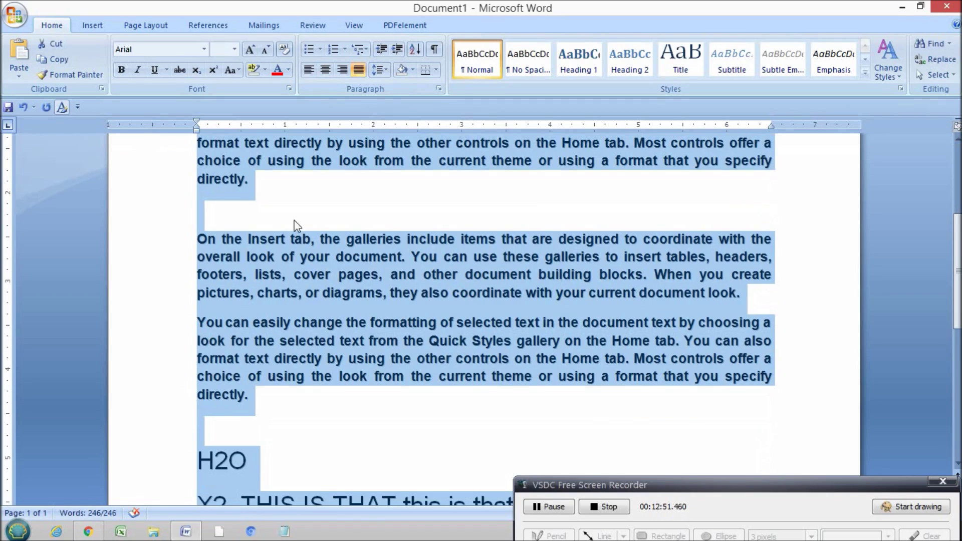
scroll(690, 288, down, 10)
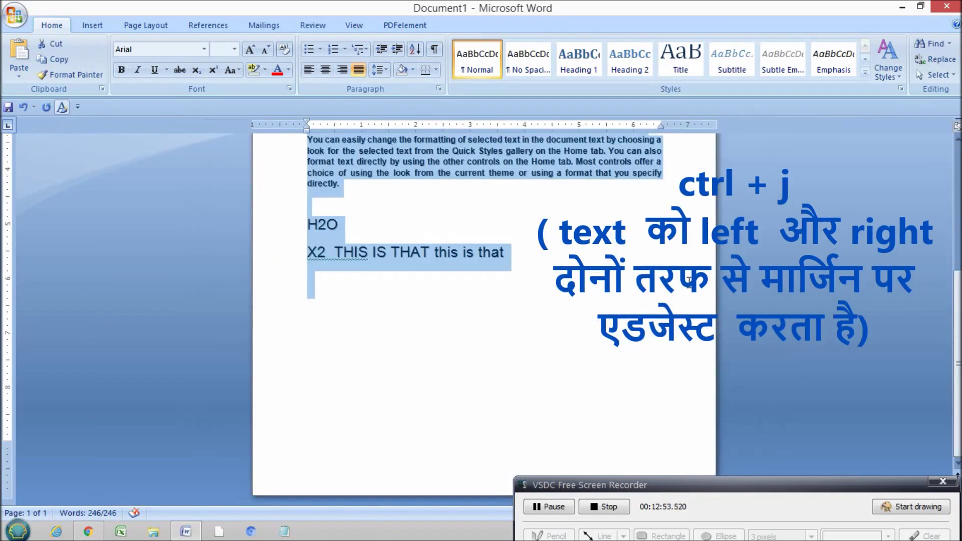
scroll(690, 288, up, 5)
scroll(688, 287, up, 1)
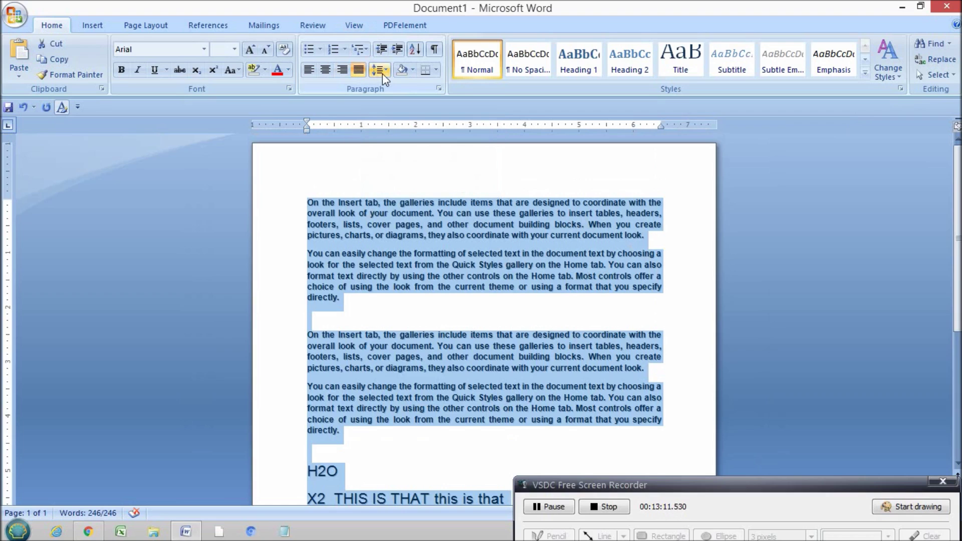
click(443, 218)
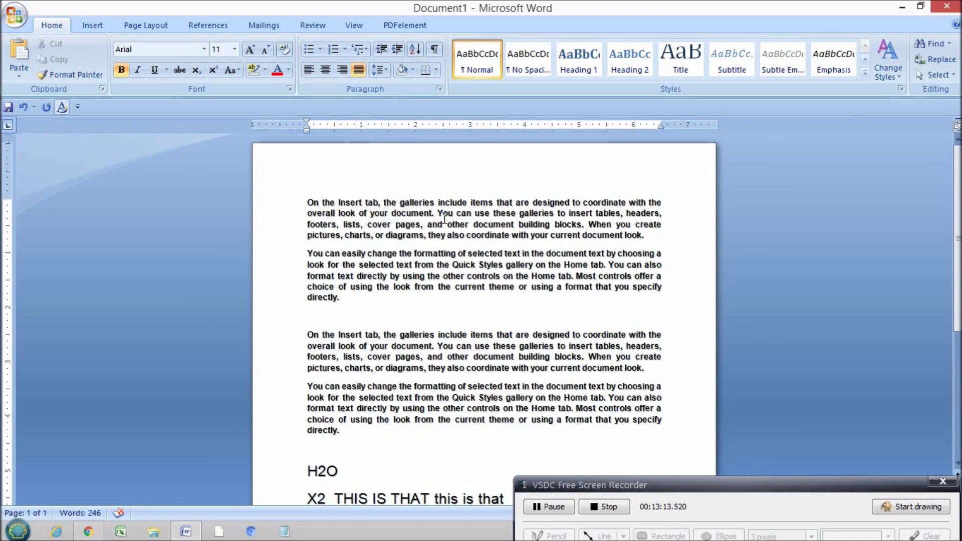
key(ctrl+a)
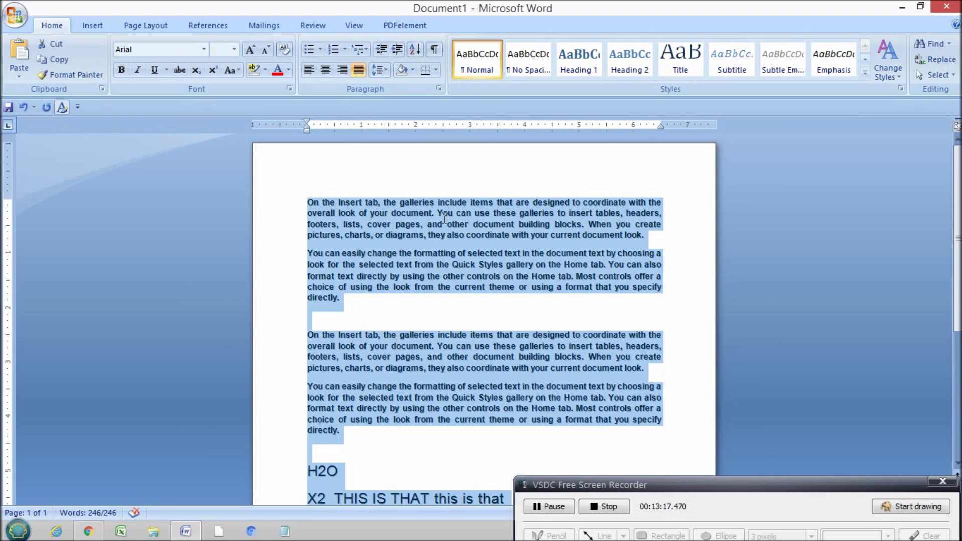
key(ctrl+f)
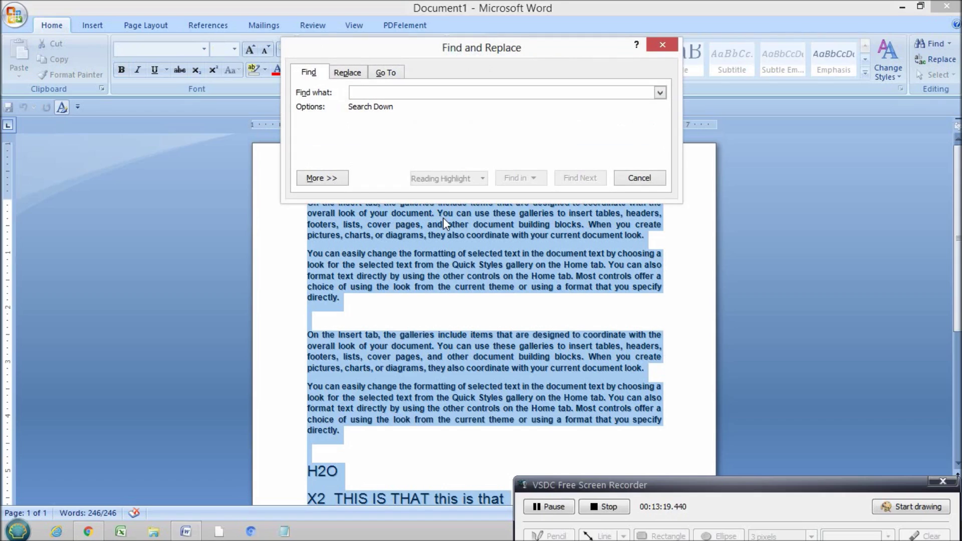
click(656, 178)
click(546, 277)
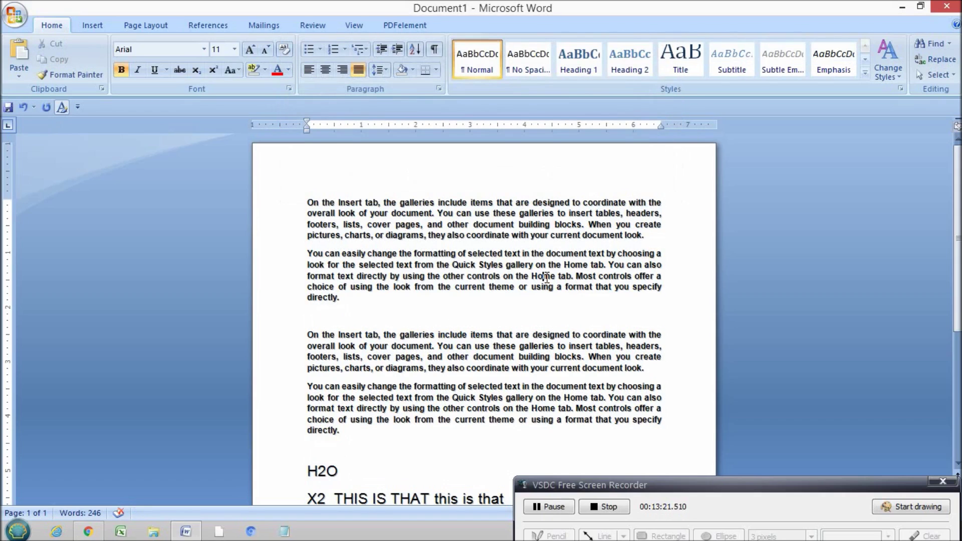
Find the first occurrence of "item" in the document, clear the search text and close the search dialog
key(ctrl+f)
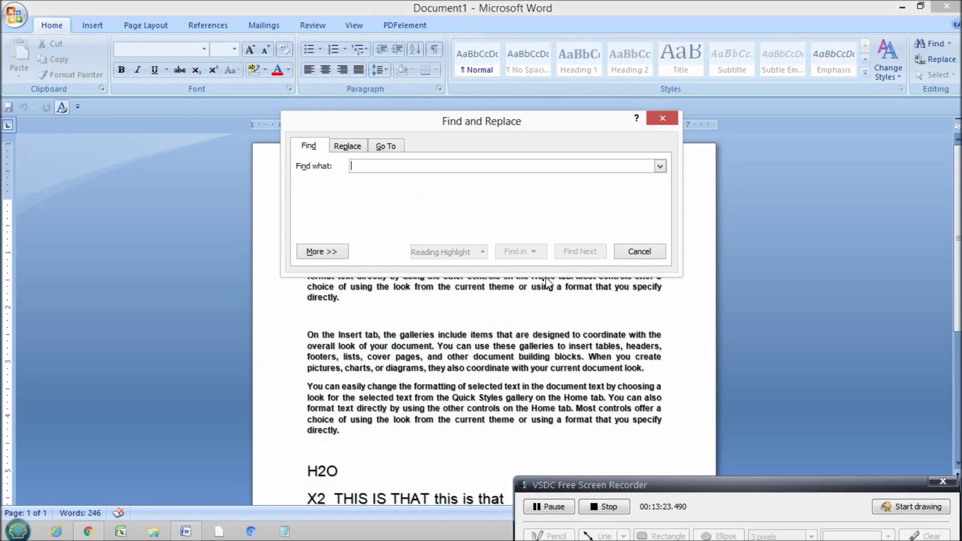
text(item)
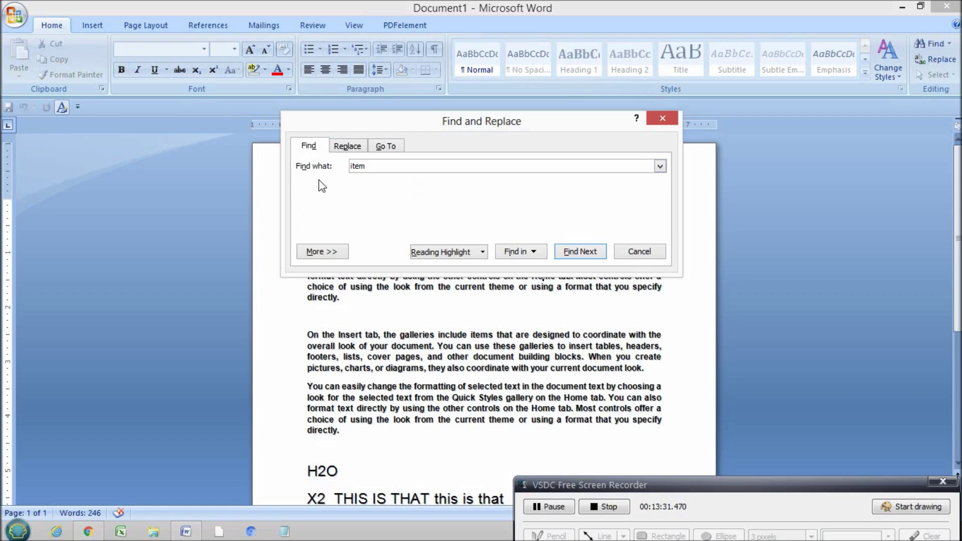
click(567, 252)
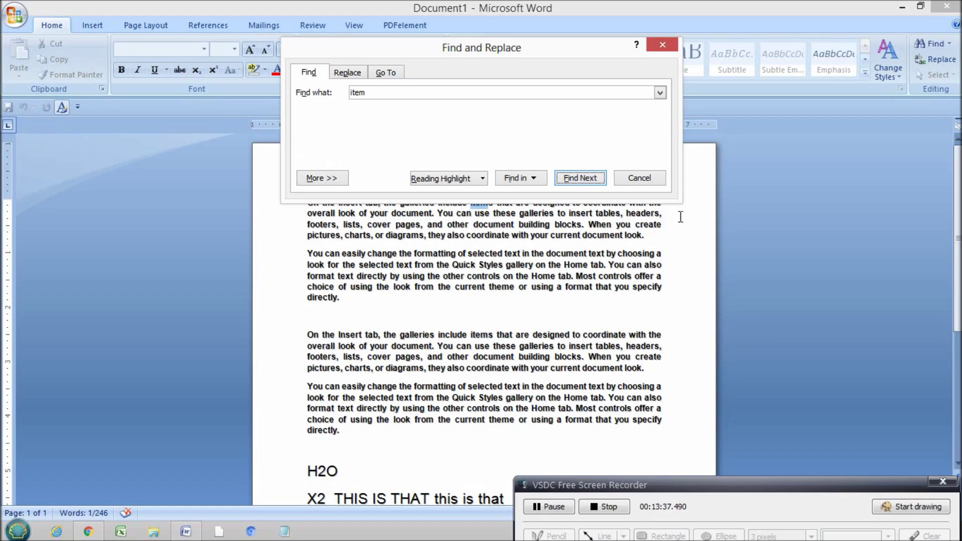
drag(619, 49, 561, 8)
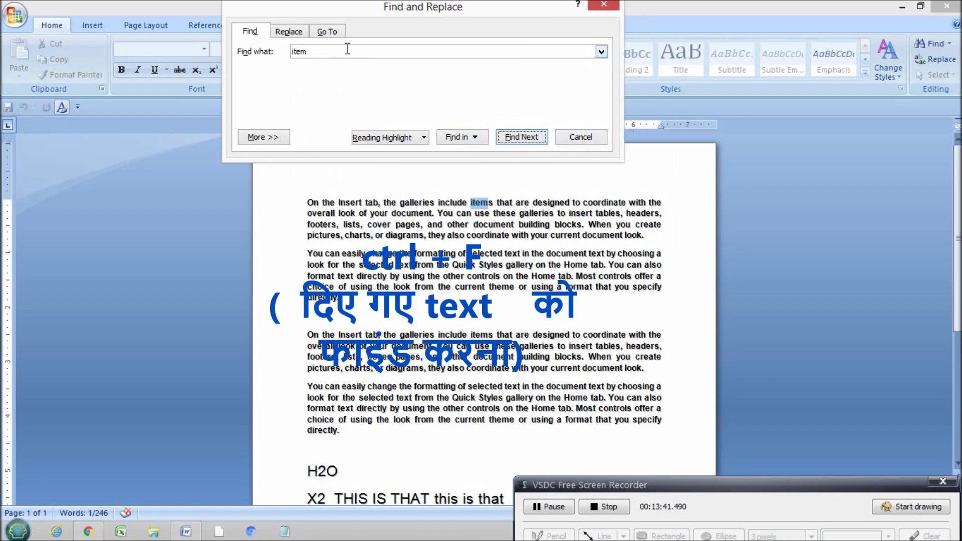
drag(336, 51, 259, 55)
key(BackSpace)
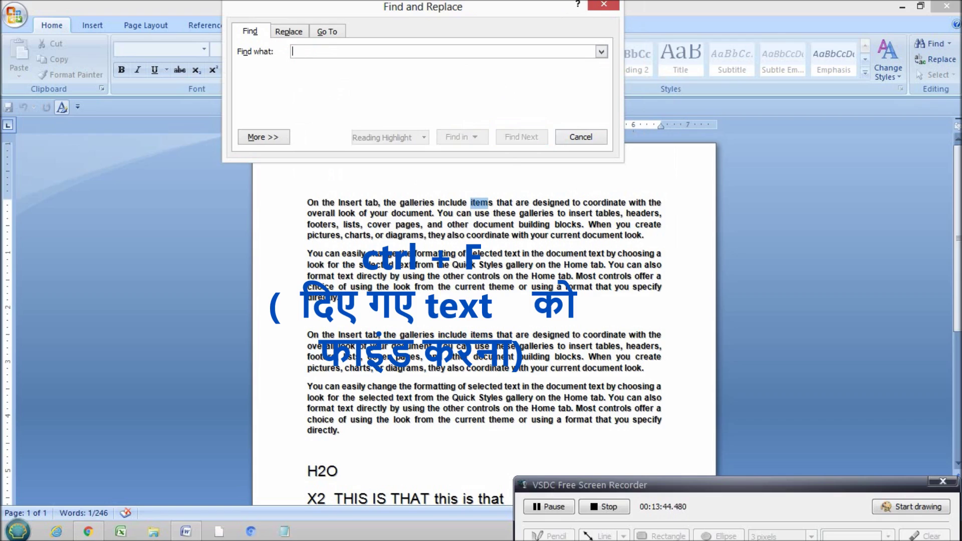
click(604, 5)
click(612, 213)
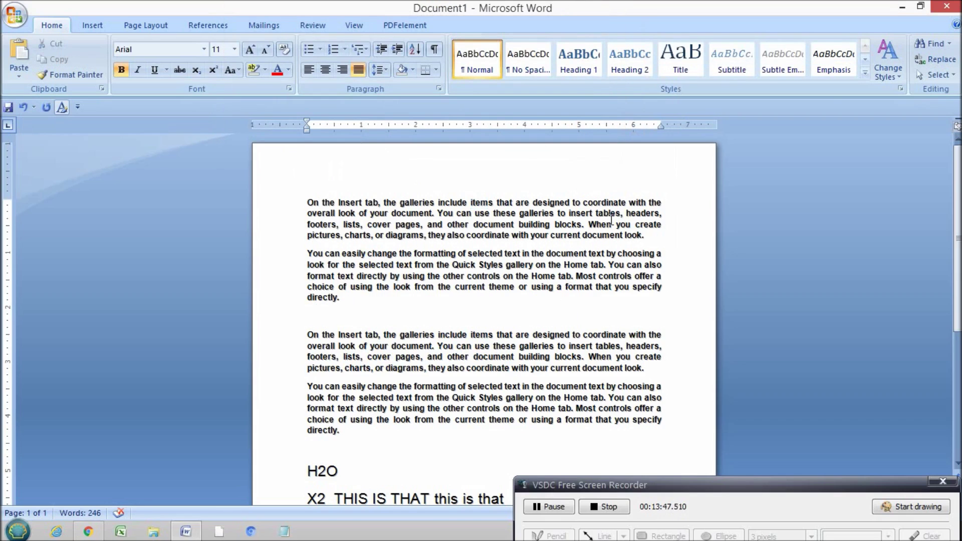
Copy the second pair of paragraphs, from "On the Insert tab" to "directly.", and clear the selection
scroll(611, 221, down, 3)
drag(305, 252, 675, 344)
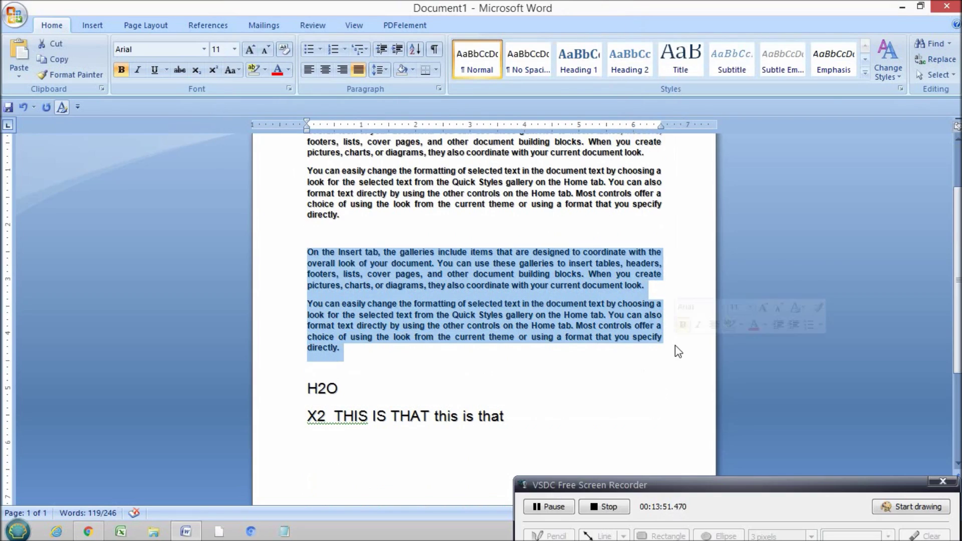
key(ctrl+c)
click(428, 365)
Add blank lines after "this is that" until the document reaches 11 pages, and undo them
scroll(425, 365, down, 1)
click(526, 417)
key(Return)
key(Return)
key(Return)
key(Return)
key(Return)
key(Return)
key(Return)
key(Return)
key(Return)
key(Return)
key(Return)
key(Return)
key(Return)
key(Return)
key(Return)
key(Return)
key(Return)
key(Return)
key(Return)
key(Return)
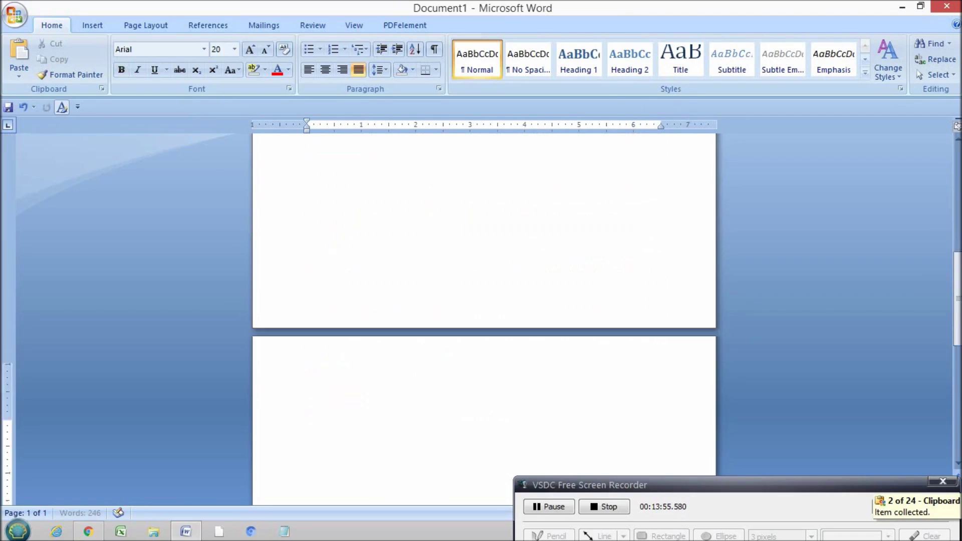
key(Return)
key(Return)
key(Return)
key(Return)
key(Return)
key(Return)
key(Return)
key(Return)
key(Return)
key(Return)
key(Return)
key(Return)
key(Return)
key(Return)
key(Return)
key(Return)
key(Return)
key(Return)
key(Return)
key(Return)
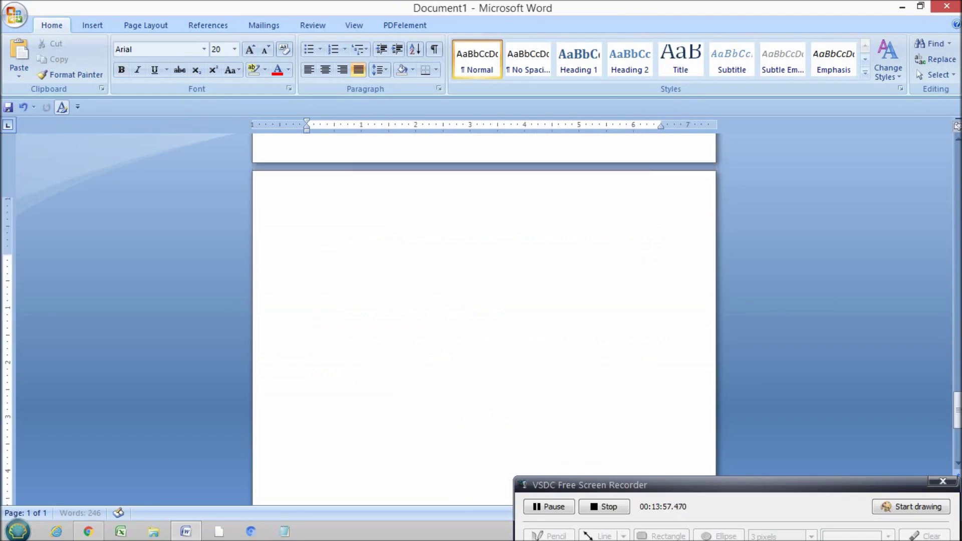
key(Return)
key(Return)
key(Return)
key(Return)
key(Return)
key(Return)
key(Return)
key(Return)
key(Return)
key(Return)
key(Return)
key(Return)
key(Return)
key(Return)
key(Return)
key(Return)
key(Return)
key(Return)
key(Return)
key(Return)
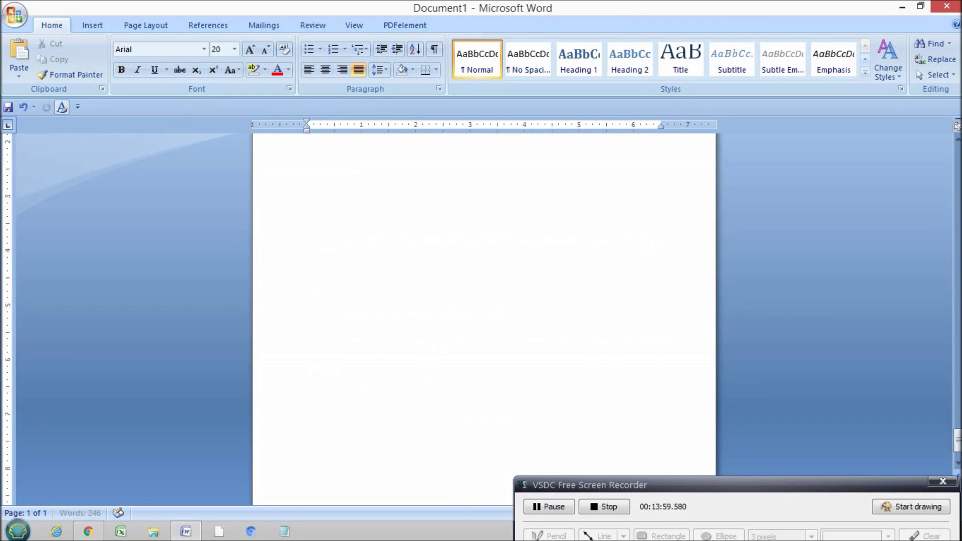
key(Return)
key(Return)
key(Return)
key(Return)
key(Return)
key(Return)
key(Return)
key(Return)
key(Return)
key(Return)
key(Return)
key(Return)
key(Return)
key(Return)
key(Return)
key(Return)
key(Return)
key(Return)
key(Return)
key(Return)
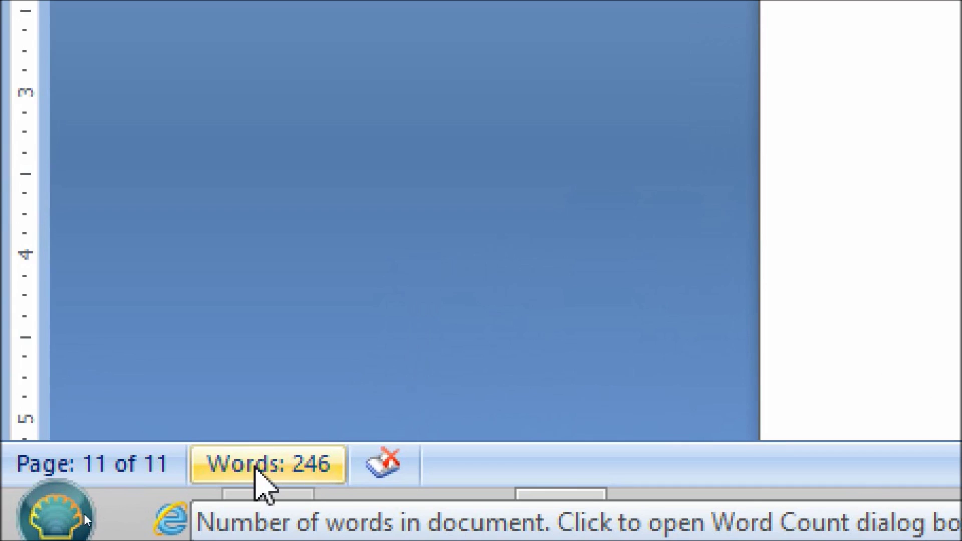
key(ctrl+z)
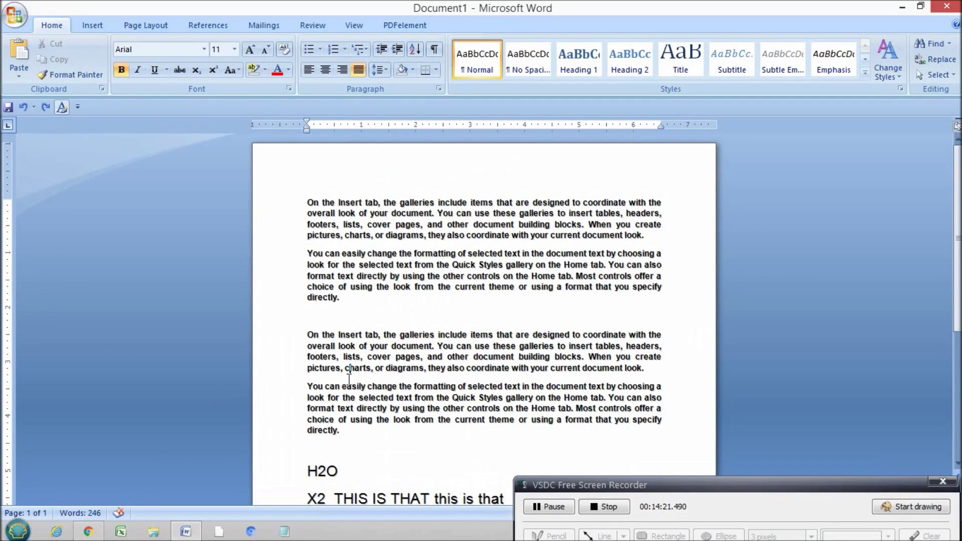
Add blank lines after "this is that" until the document extends to 10 pages
scroll(500, 323, down, 5)
click(554, 332)
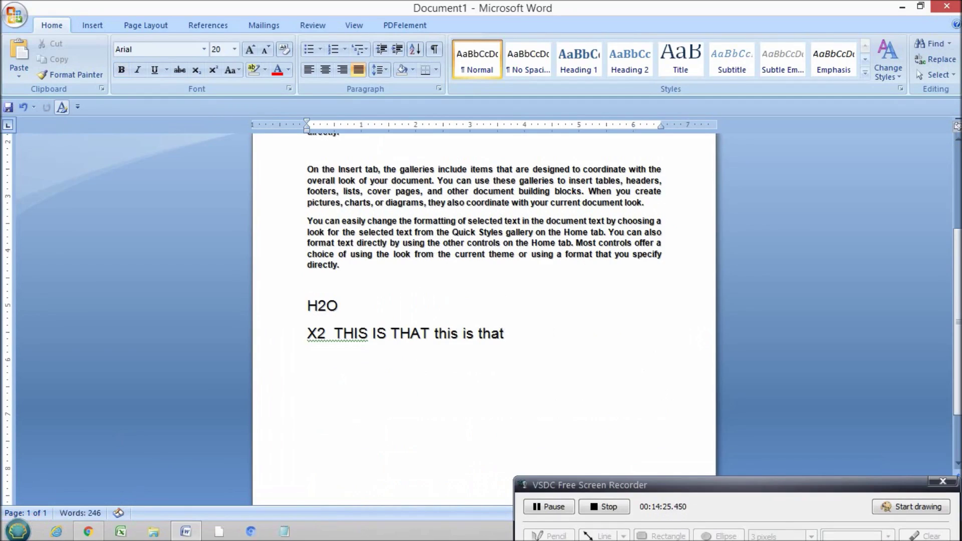
key(ctrl+Return)
key(Return)
key(Return)
key(Return)
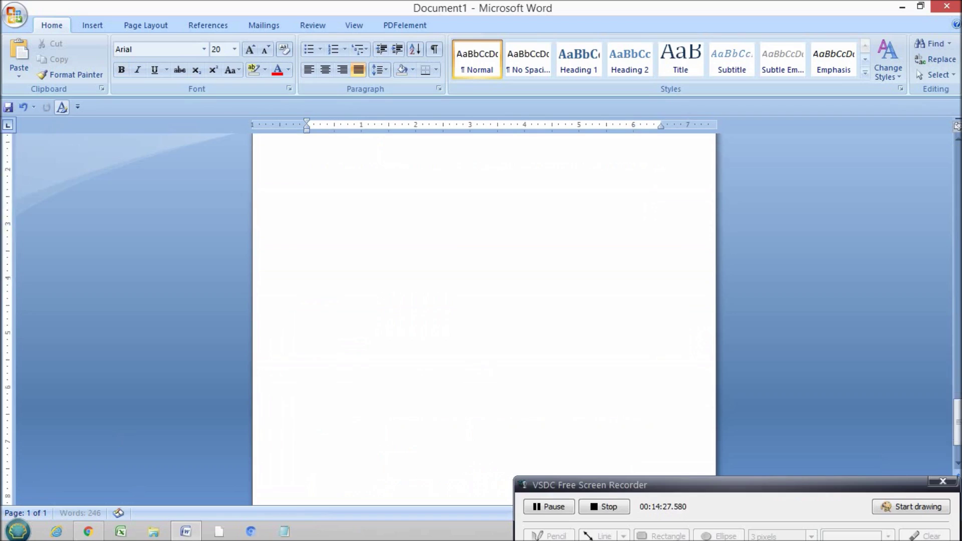
key(Return)
key(Return)
key(Return)
key(Return)
key(Return)
key(Return)
key(Return)
key(Return)
key(Return)
key(Return)
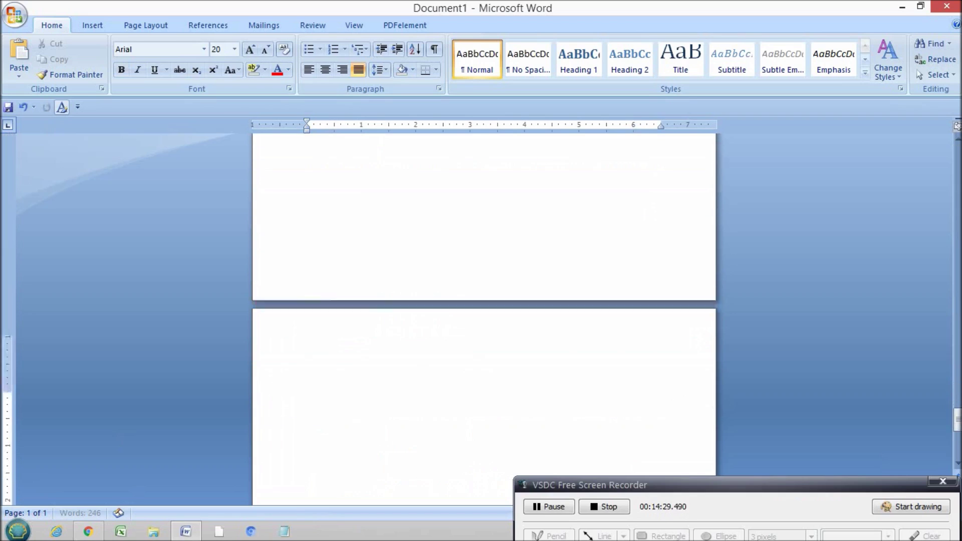
key(Return)
key(Return)
key(Return)
key(Return)
key(Return)
key(Return)
key(Return)
key(Return)
key(Return)
key(Return)
key(Return)
key(Return)
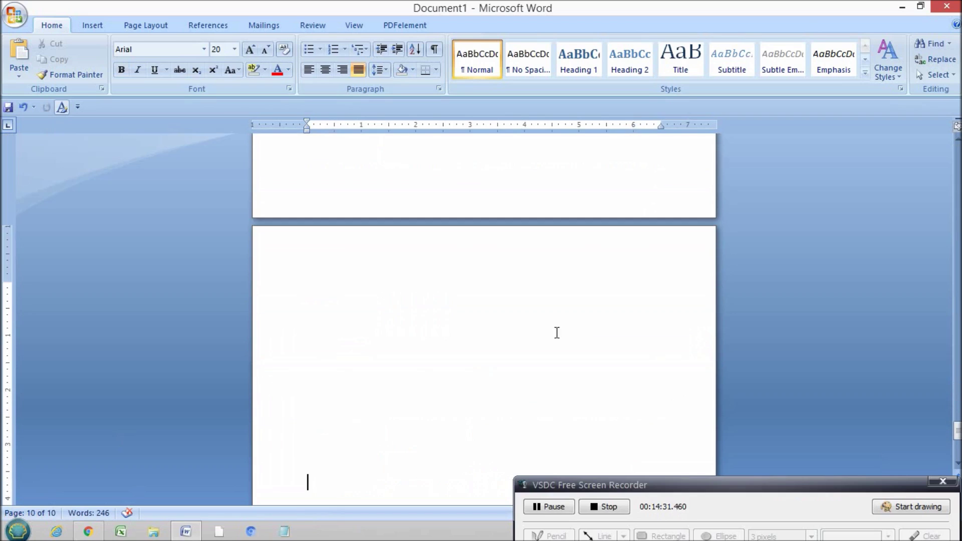
key(ctrl+z)
key(ctrl+z)
key(ctrl+z)
key(ctrl+z)
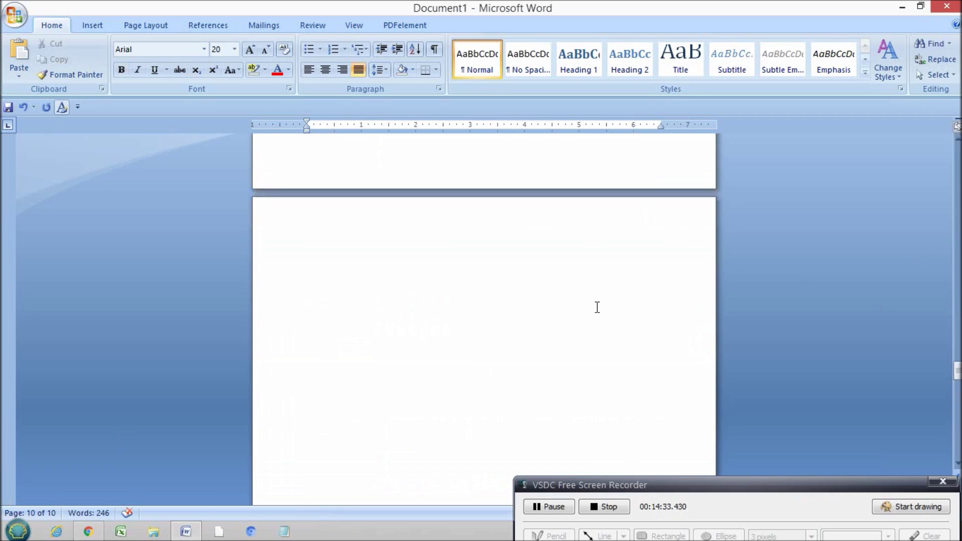
Place the cursor on page 2, jump to page 8 with Go To, and close the dialog
drag(957, 361, 957, 202)
click(653, 275)
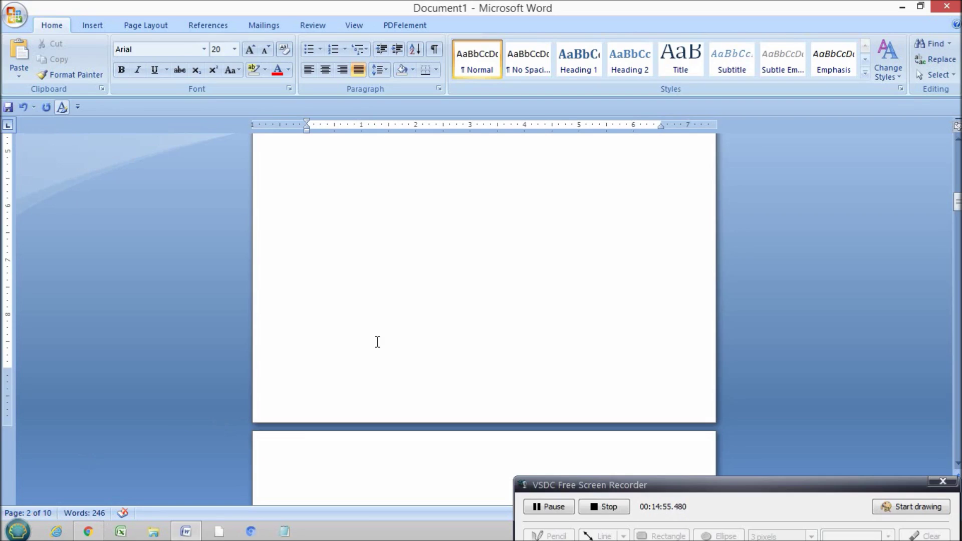
key(ctrl+g)
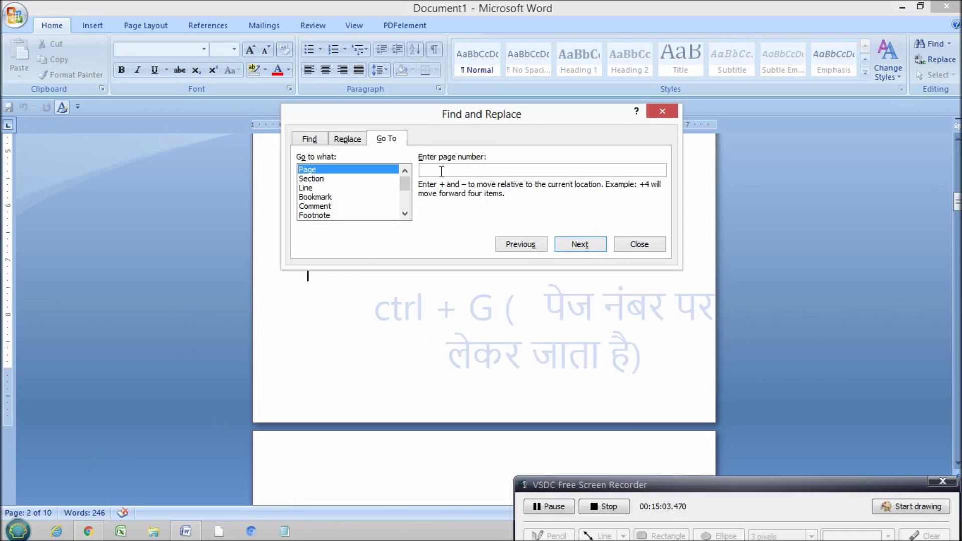
text(8)
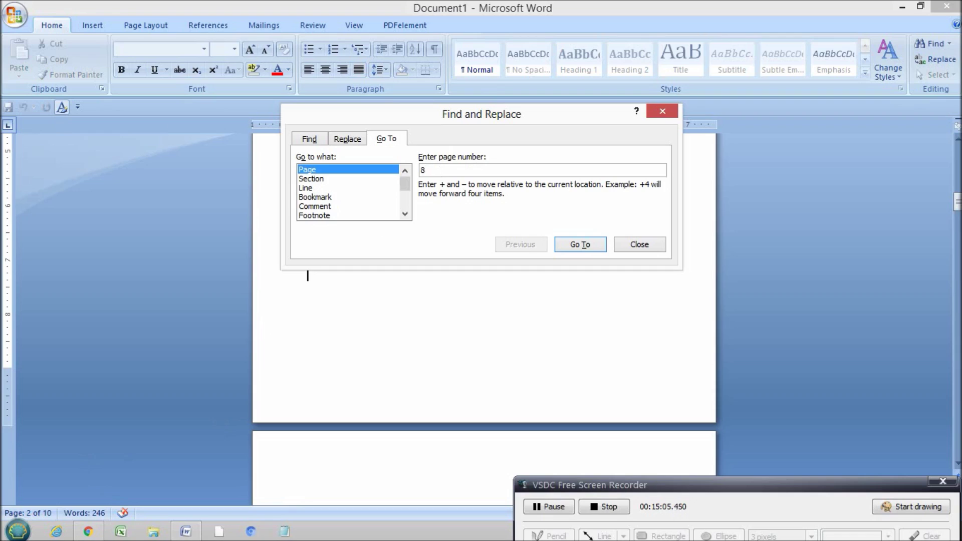
key(Return)
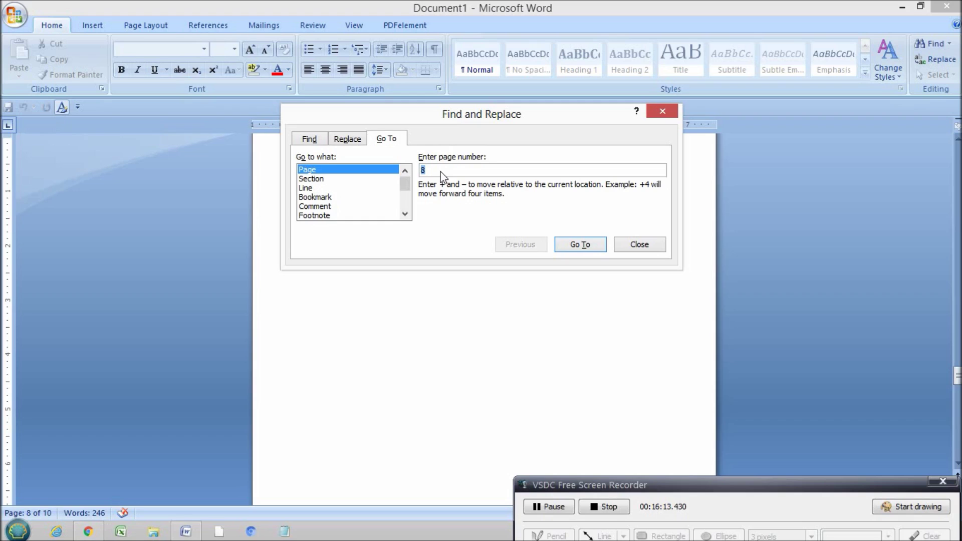
click(588, 245)
click(634, 245)
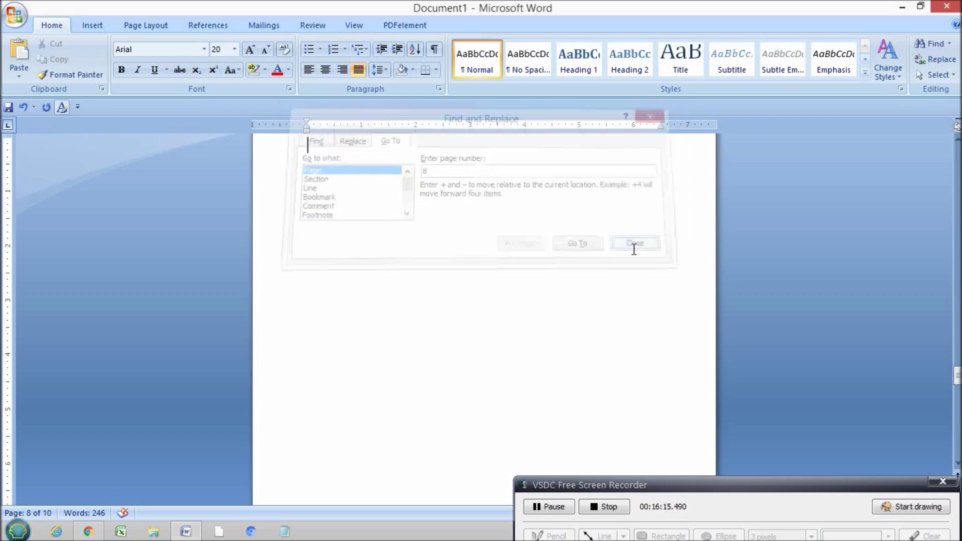
Return to the text on page 1 and replace all occurrences of "item" with "12345"
scroll(509, 234, up, 5)
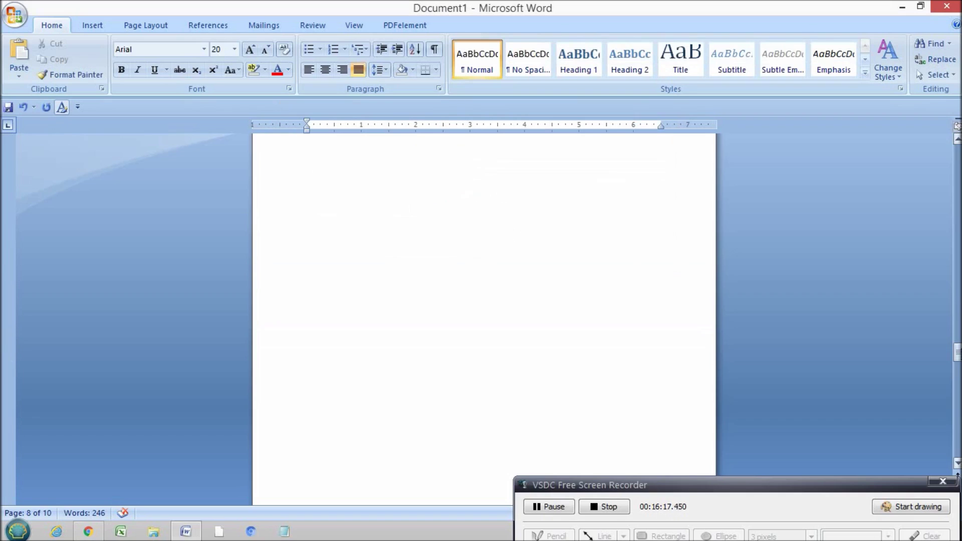
scroll(530, 253, up, 10)
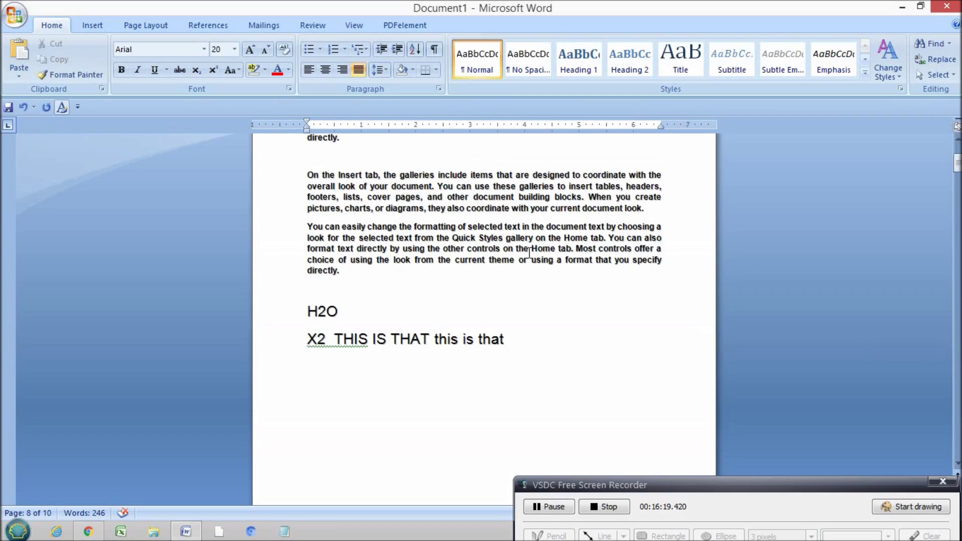
scroll(529, 253, up, 1)
click(517, 367)
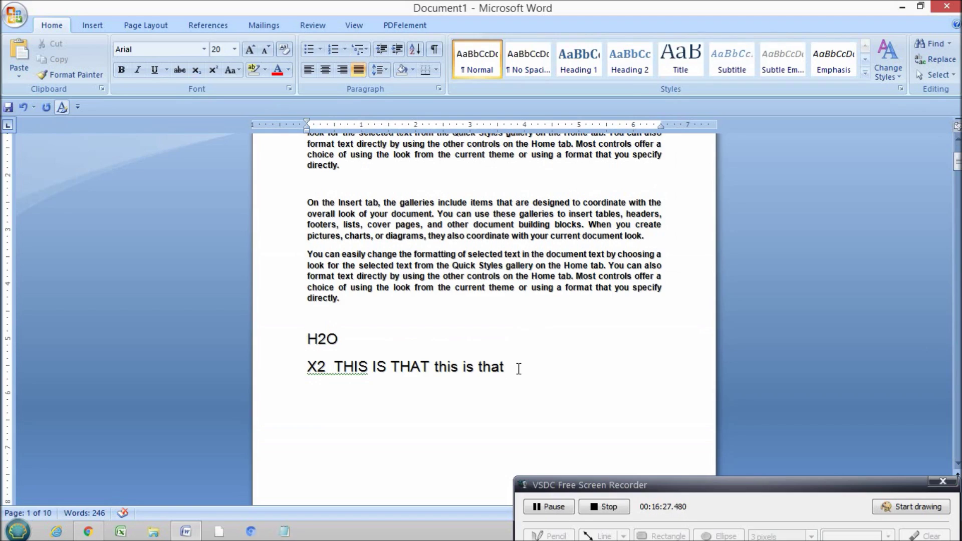
key(ctrl+h)
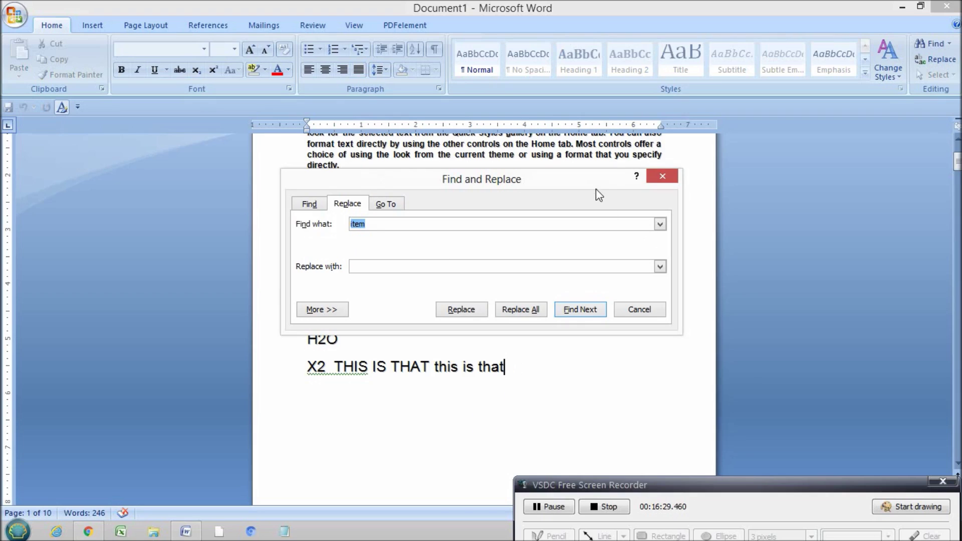
drag(596, 175, 588, 202)
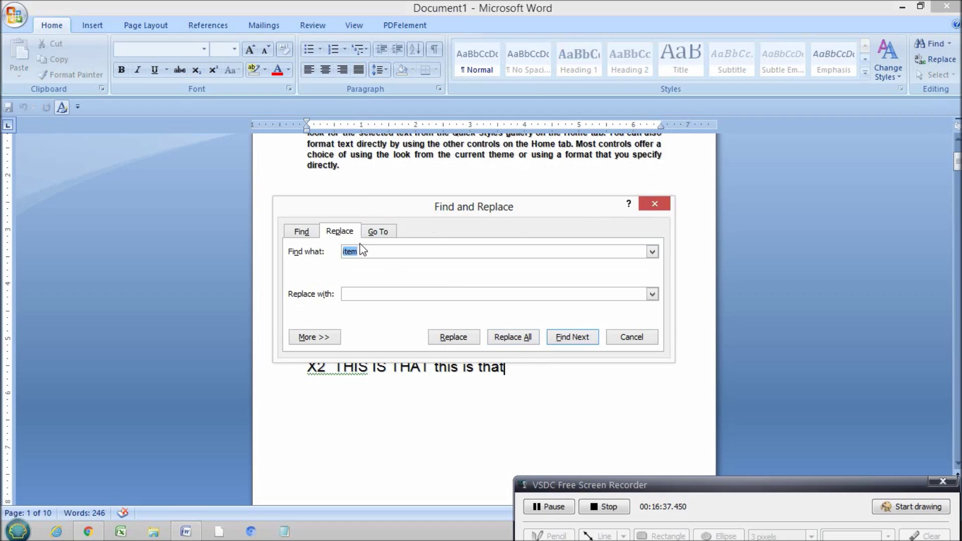
click(354, 289)
text(12345)
click(521, 337)
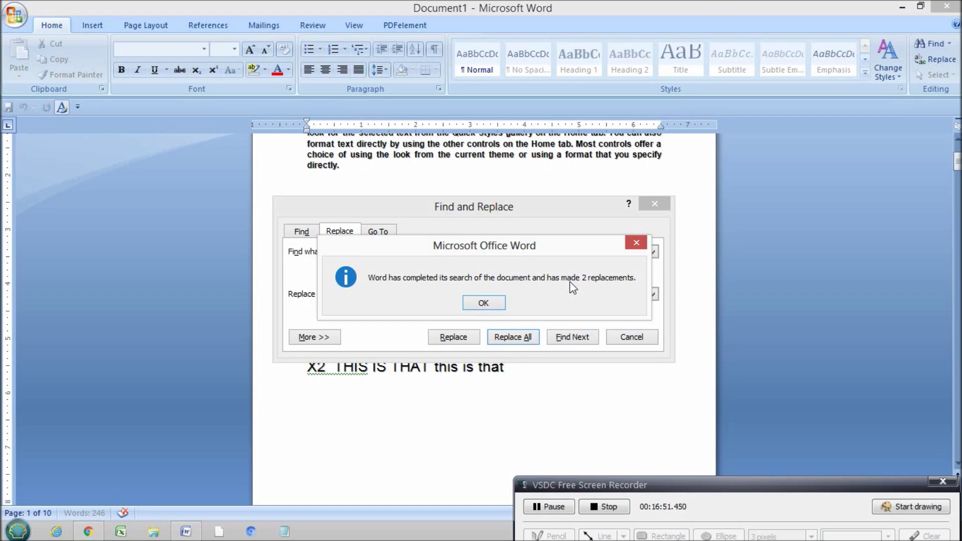
click(500, 301)
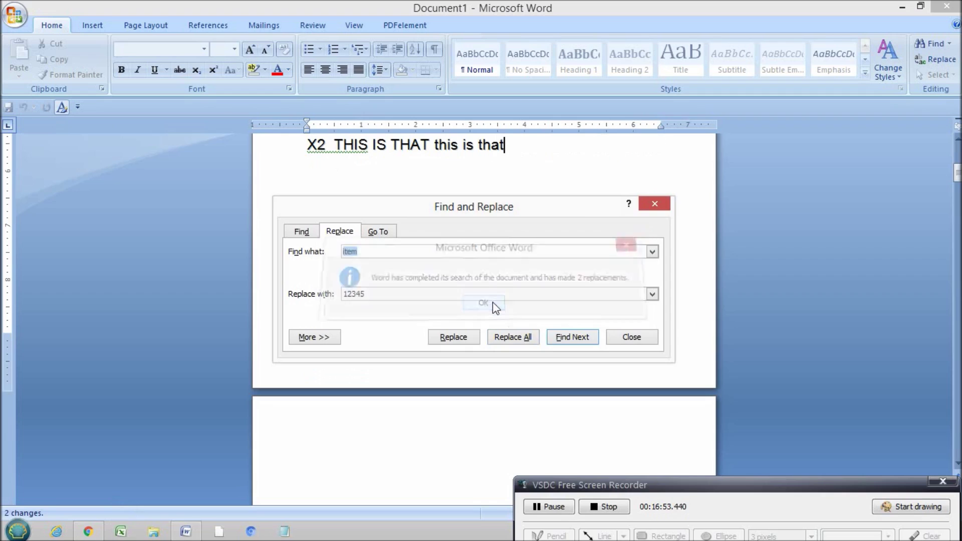
click(629, 337)
Check the replacements by highlighting "12345" in the first line of both "On the Insert tab" paragraphs
scroll(604, 294, up, 3)
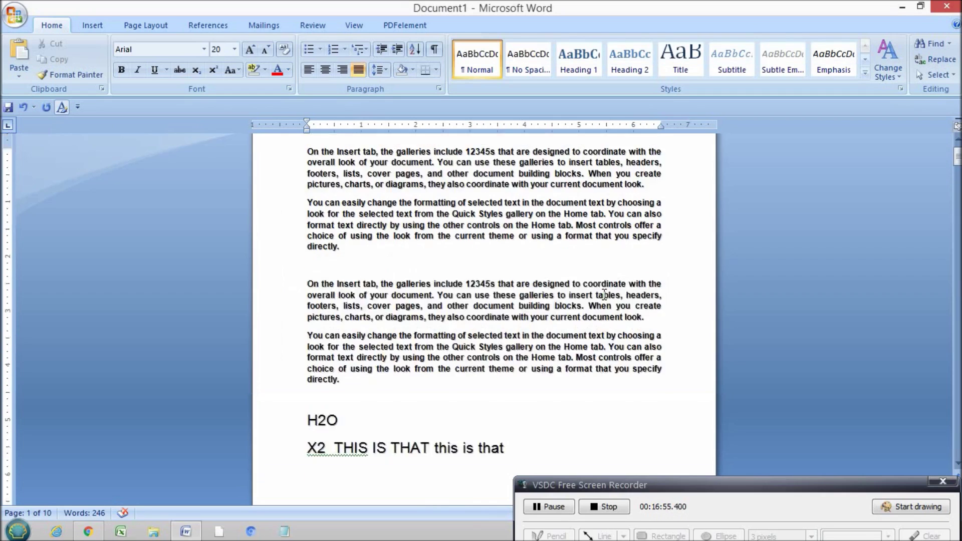
drag(466, 202, 490, 202)
drag(466, 334, 485, 334)
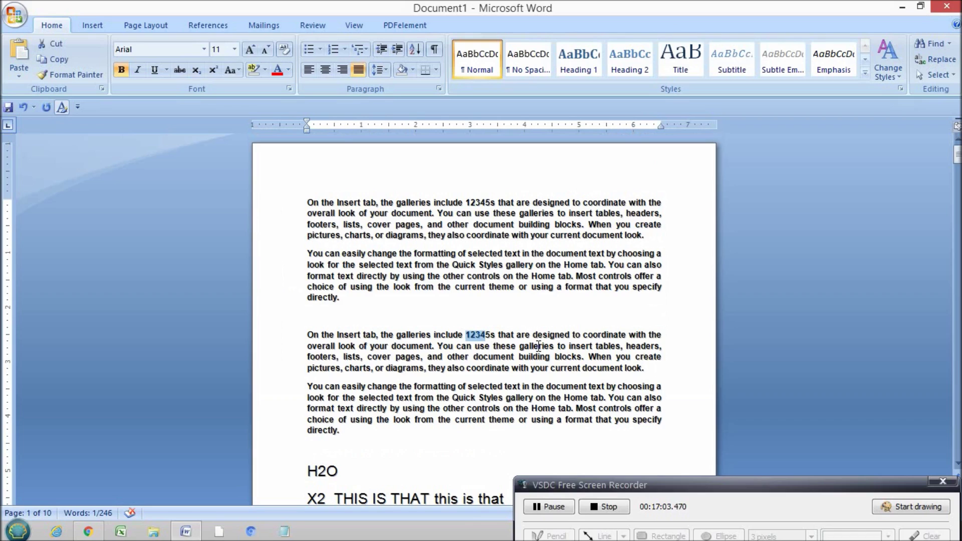
Italicize all the text in the document and clear the selection
click(538, 346)
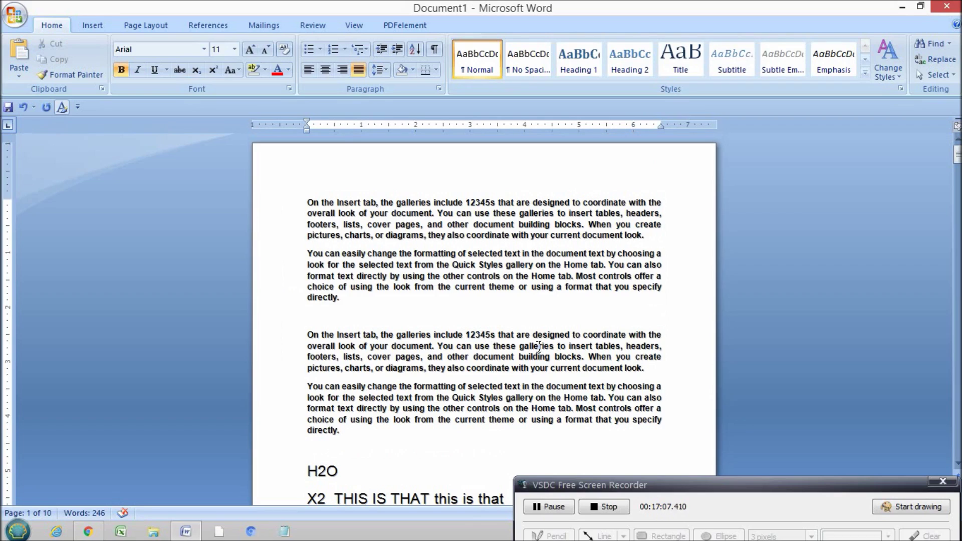
key(ctrl+a)
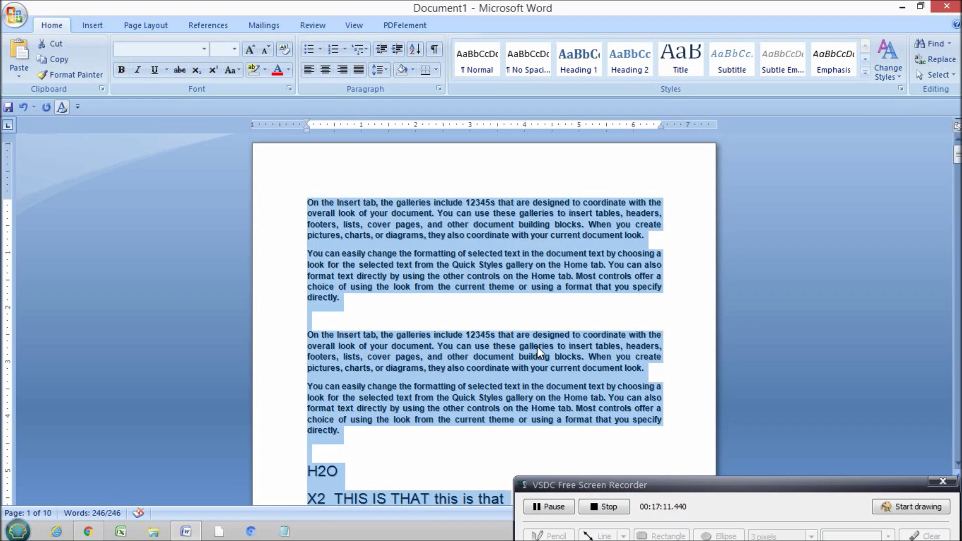
key(ctrl+i)
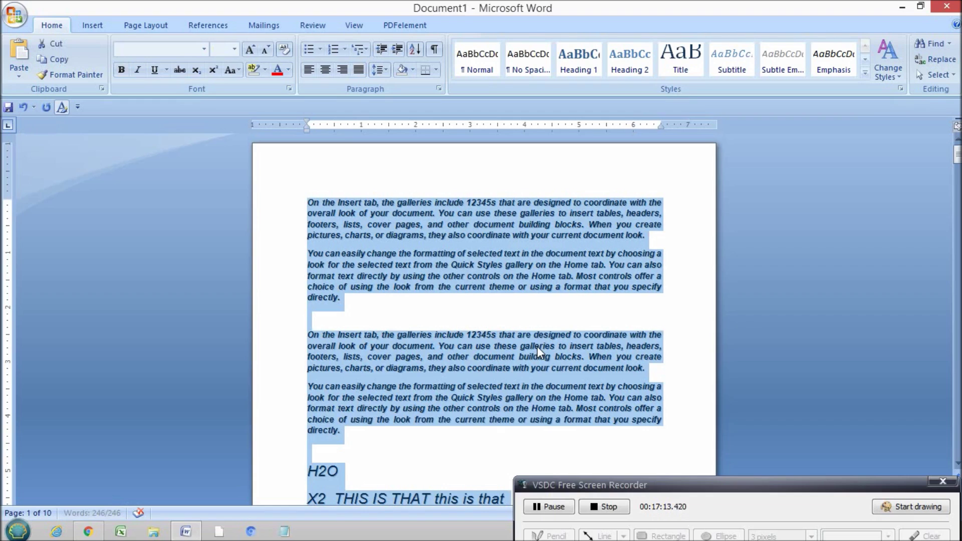
scroll(363, 372, up, 10)
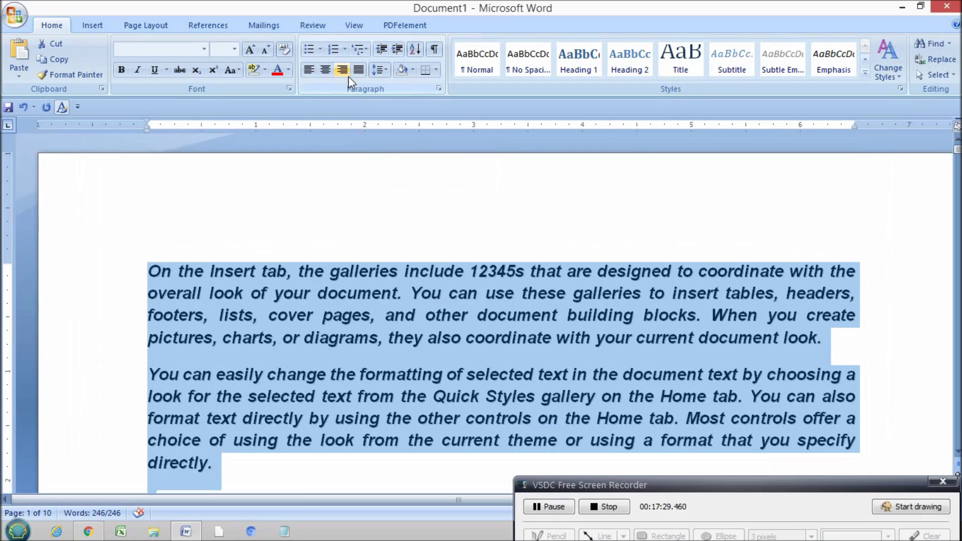
click(366, 316)
Hyperlink "On the Insert tab, the galleries include 12345s" in the second such paragraph to the Desktop text file HINDI WORD1
scroll(367, 316, down, 3)
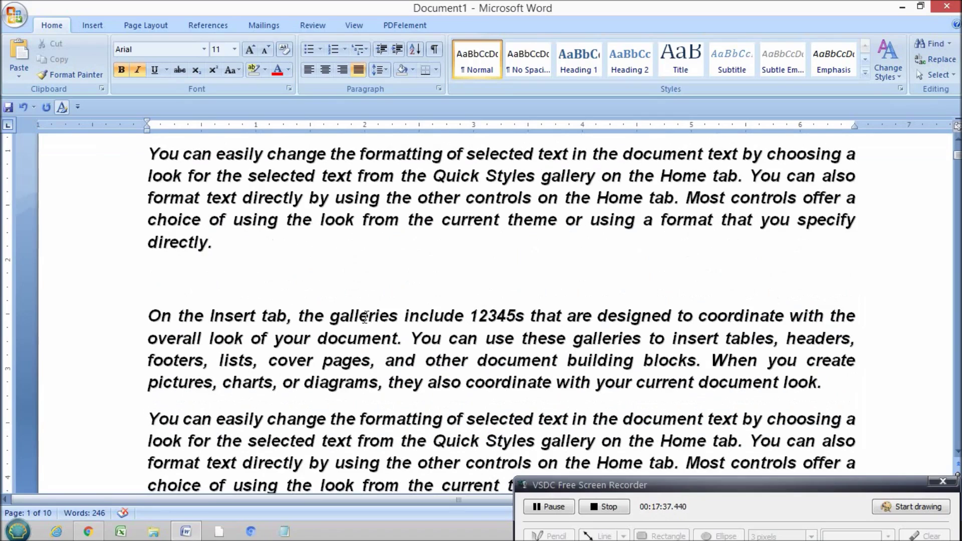
click(254, 238)
click(147, 316)
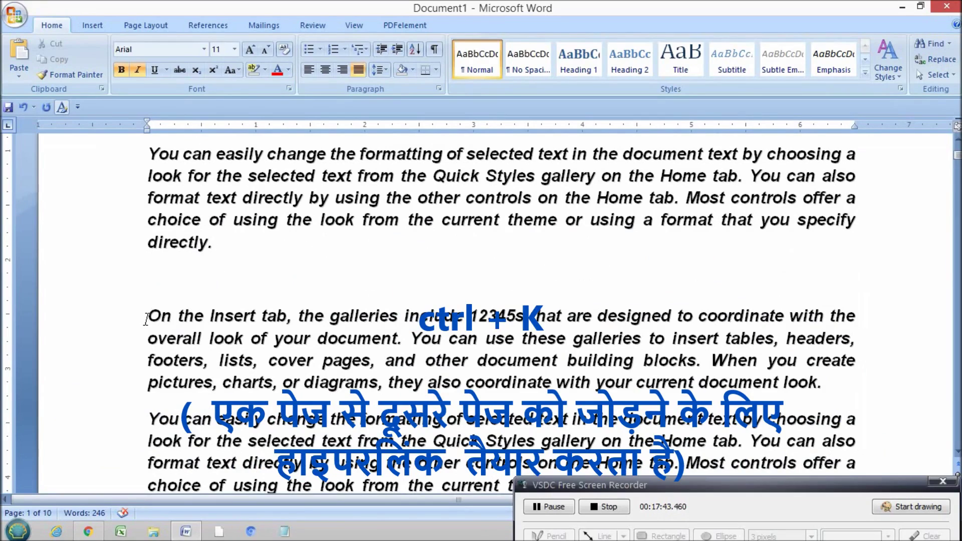
drag(382, 306, 522, 317)
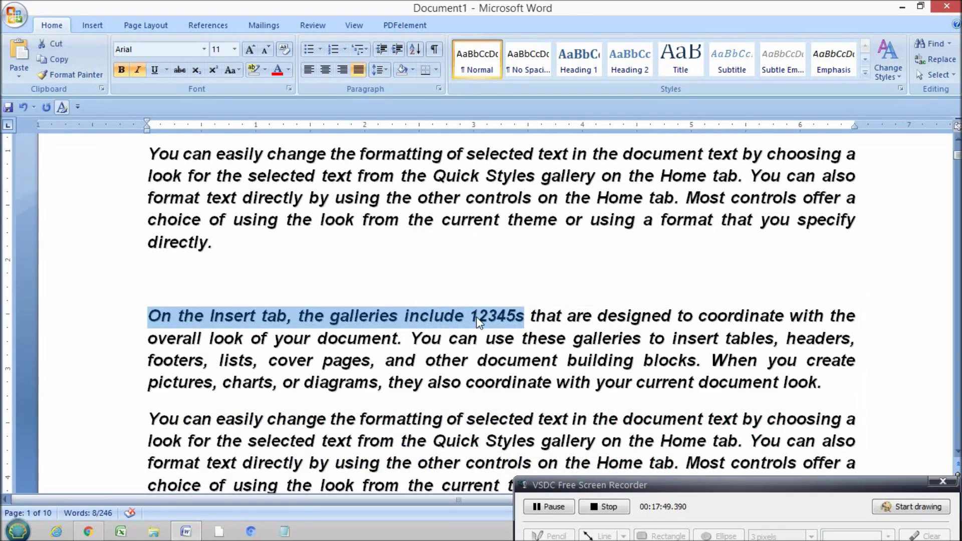
key(ctrl+k)
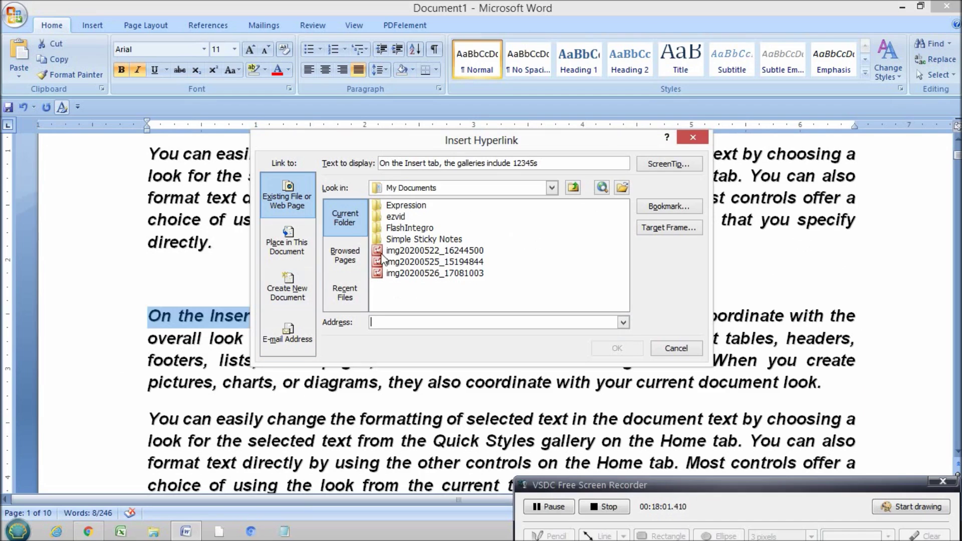
click(446, 273)
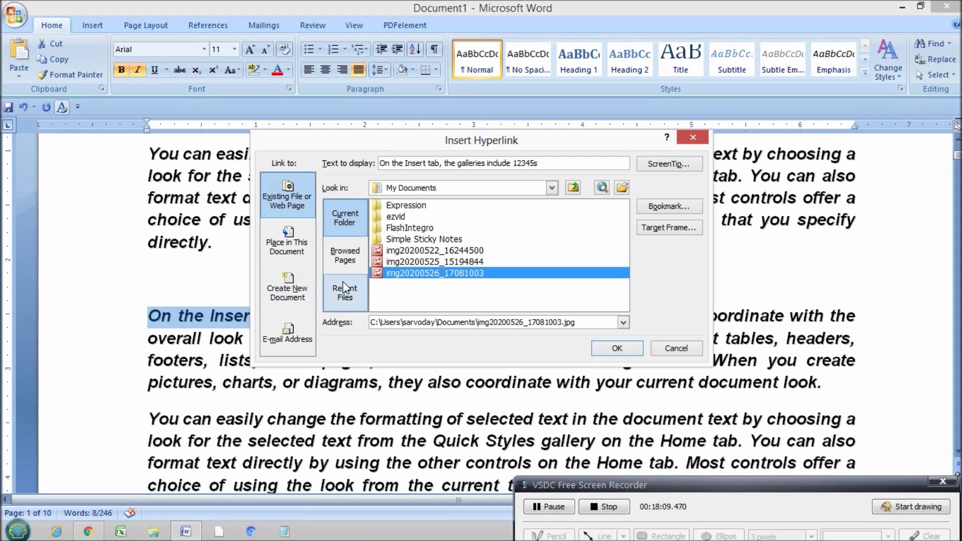
click(552, 188)
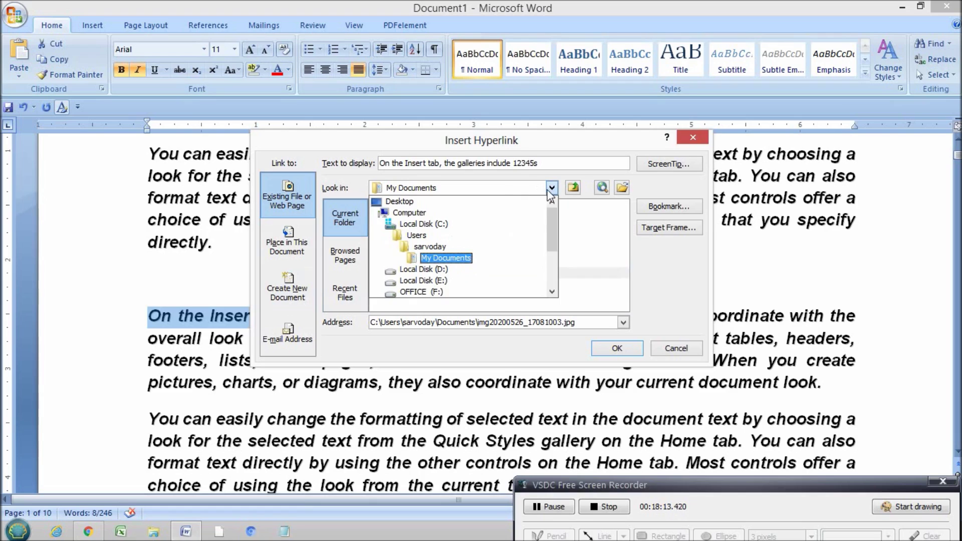
click(401, 201)
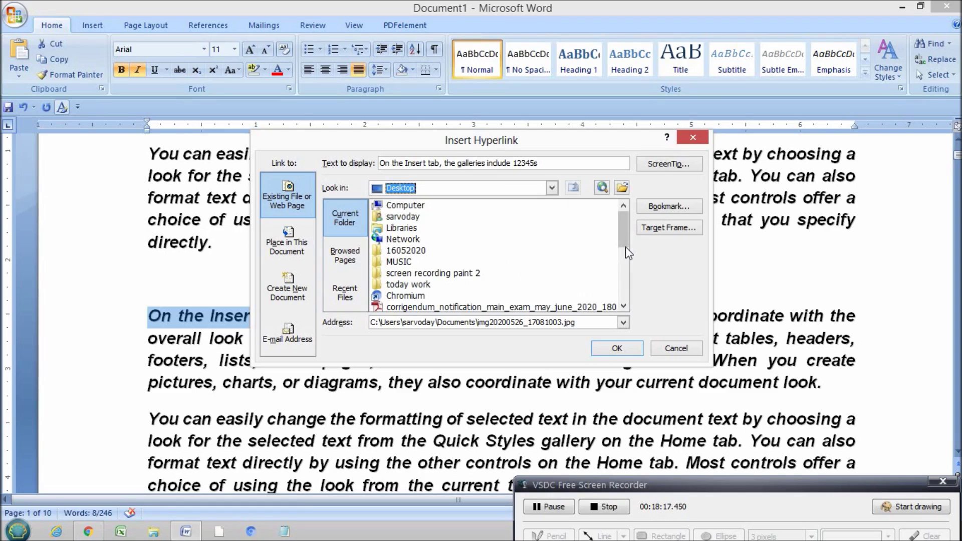
drag(624, 246, 623, 258)
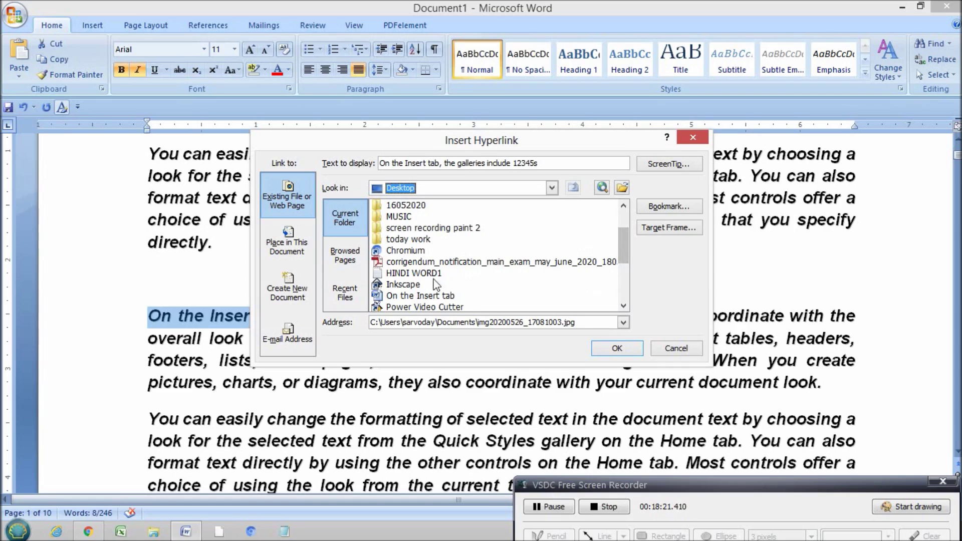
click(416, 273)
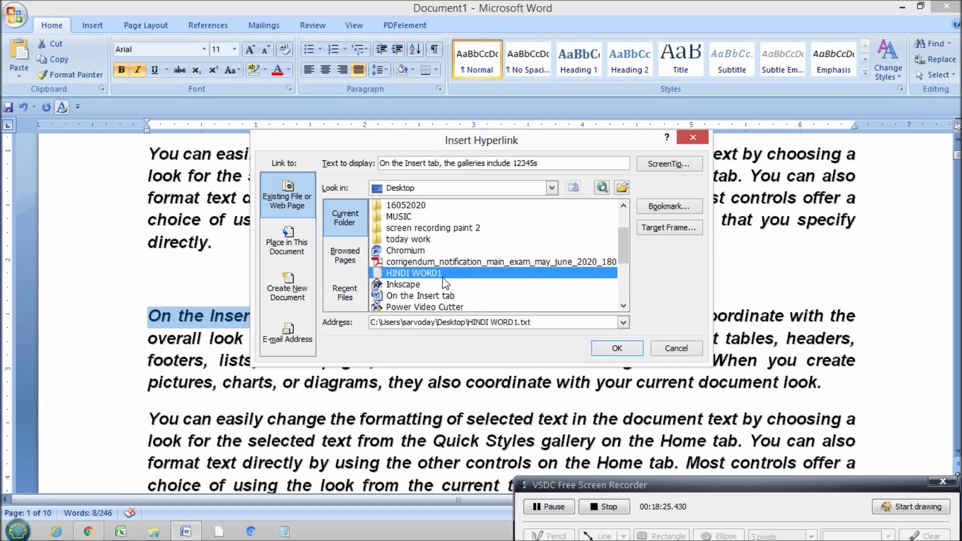
click(616, 351)
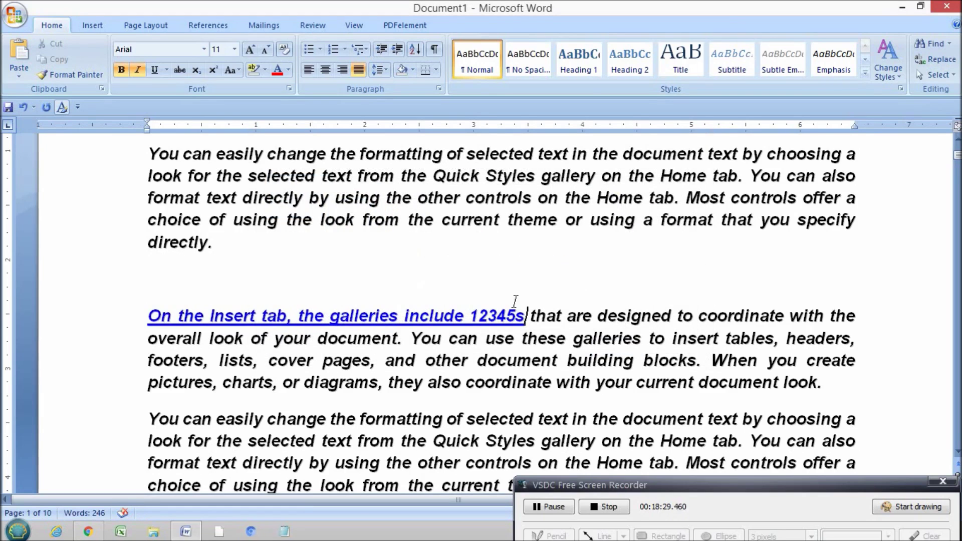
Remove the hyperlinked text "On the Insert tab, the galleries include 12345s" and undo the removal
drag(148, 316, 525, 316)
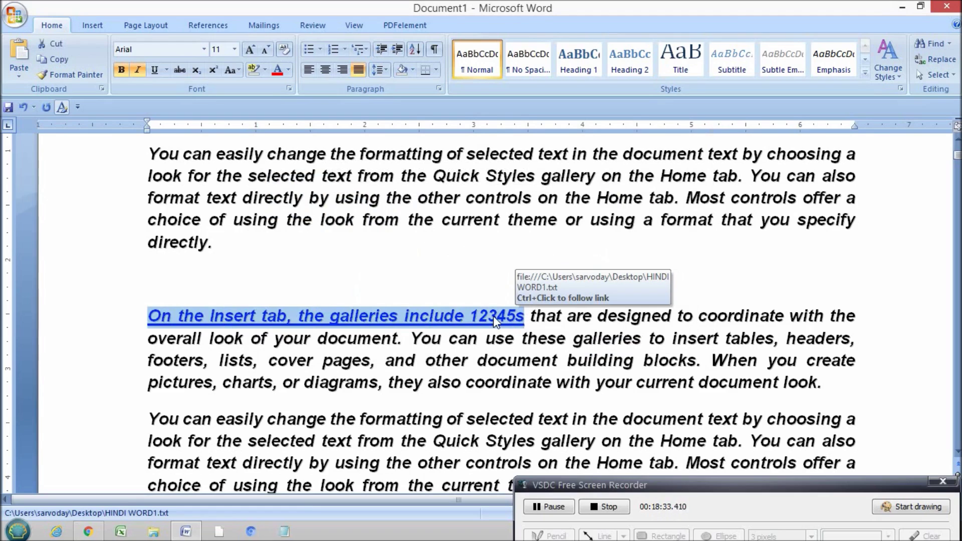
right_click(495, 320)
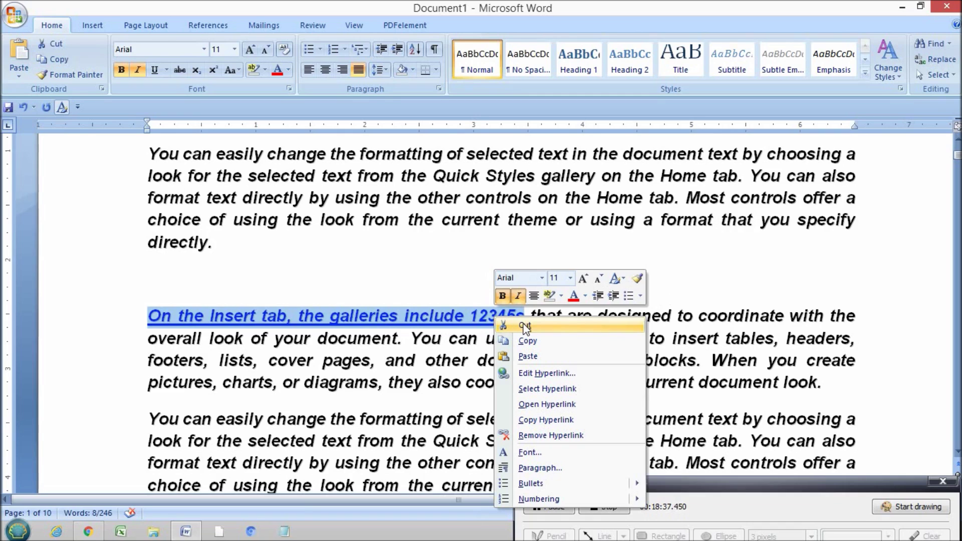
click(447, 321)
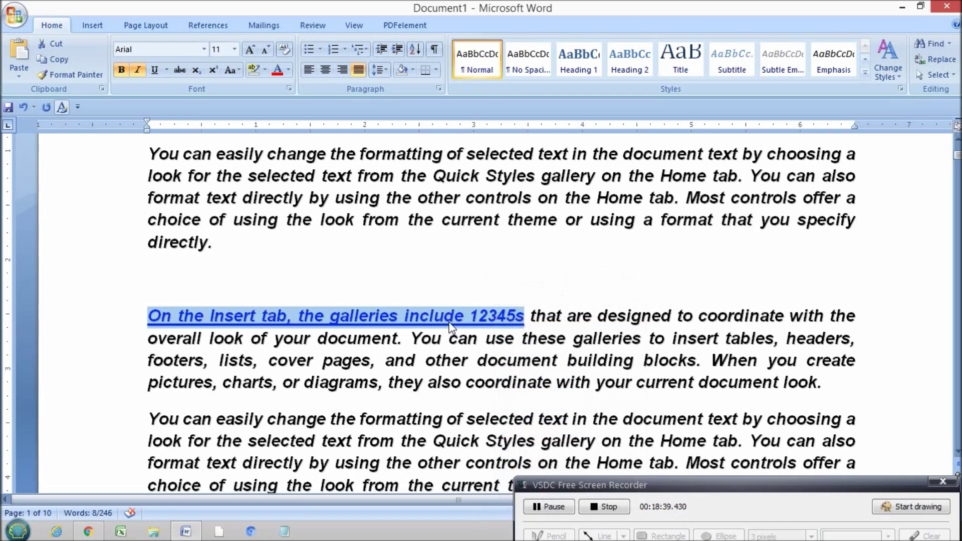
click(447, 316)
double_click(444, 316)
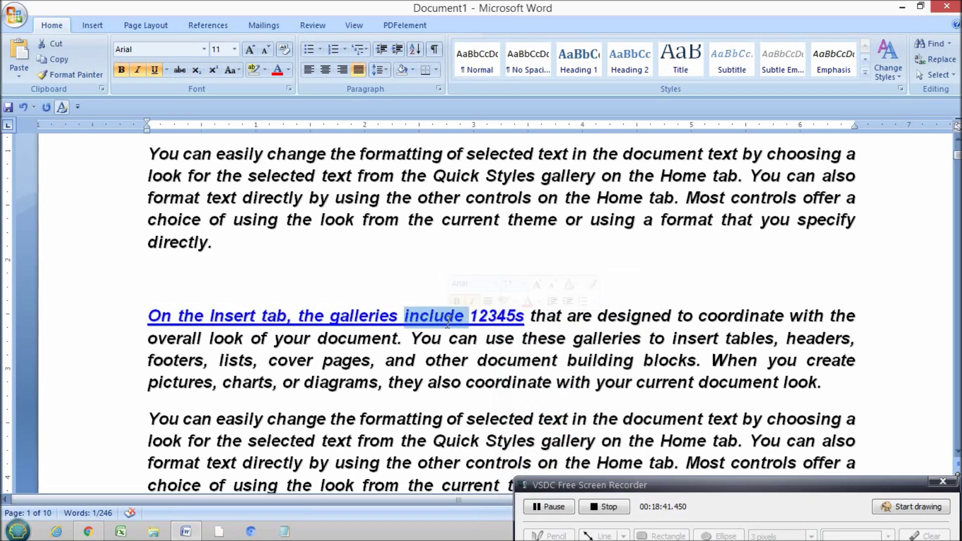
drag(149, 316, 532, 315)
key(Delete)
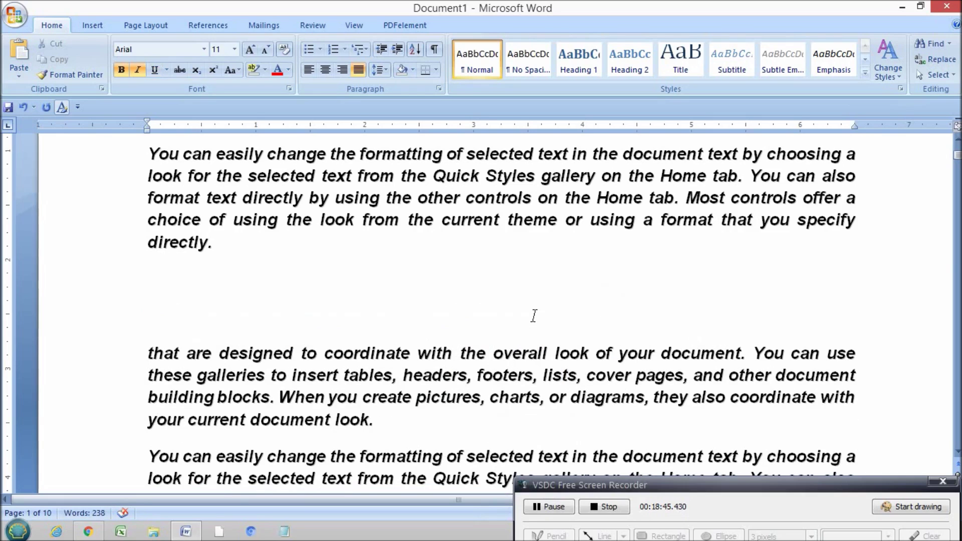
key(ctrl+z)
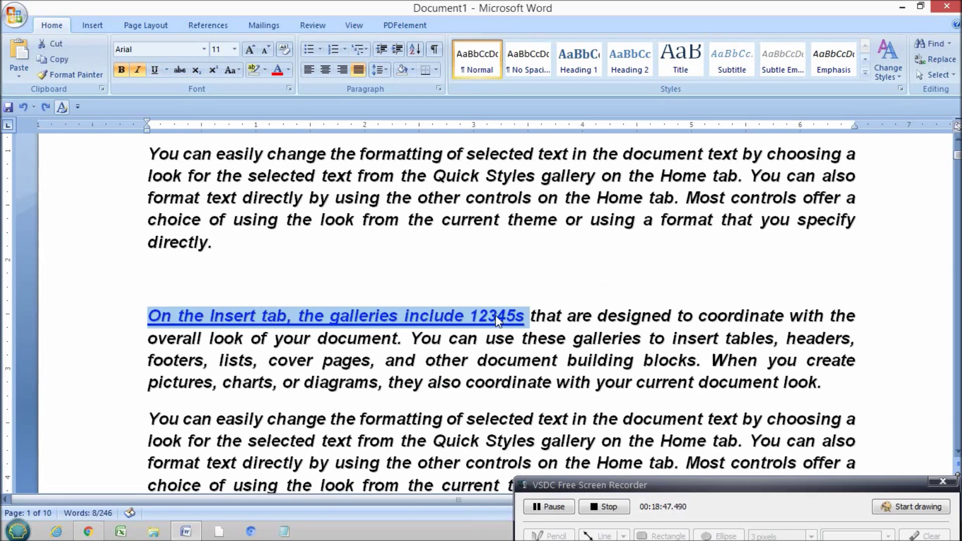
Open the hyperlink to HINDI WORD1, allow it in the security notice, and close the Notepad file to return to the document
right_click(497, 318)
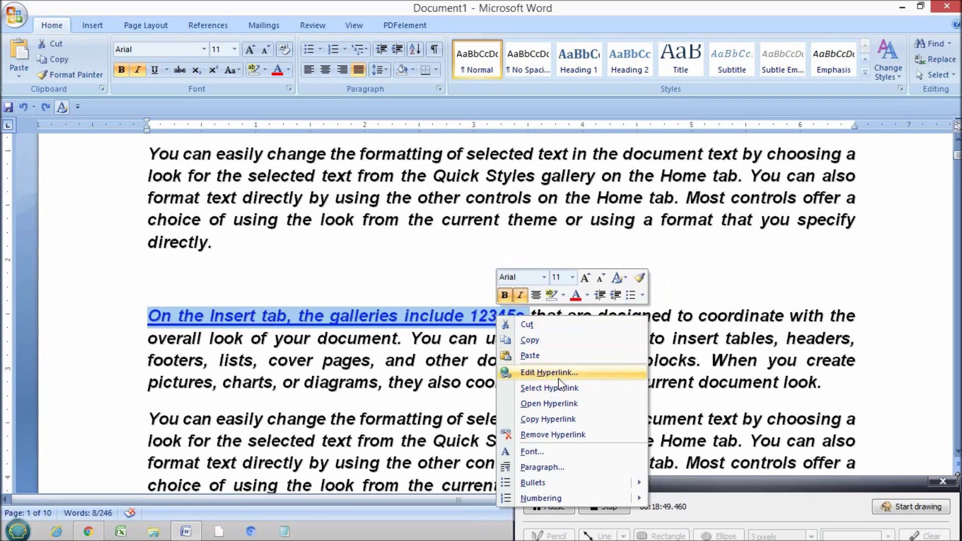
click(568, 404)
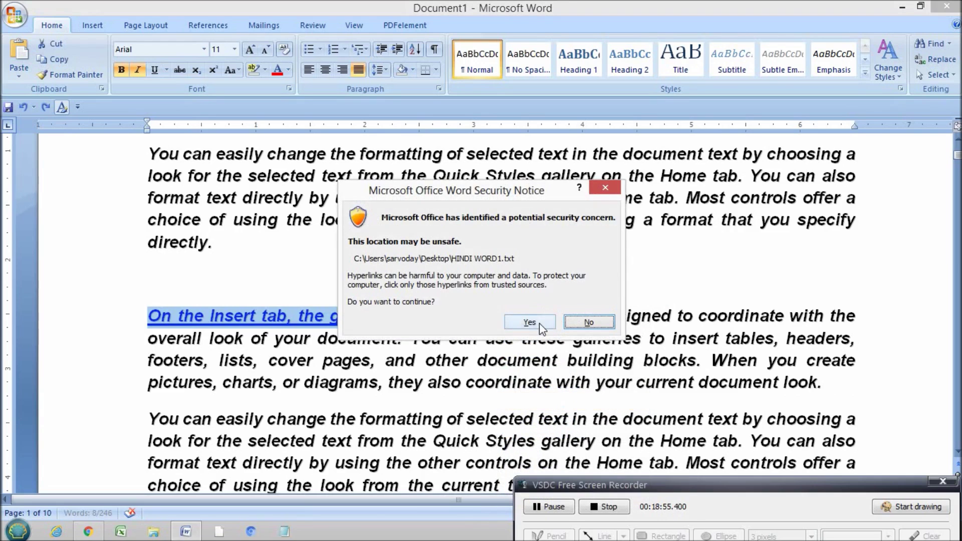
click(532, 322)
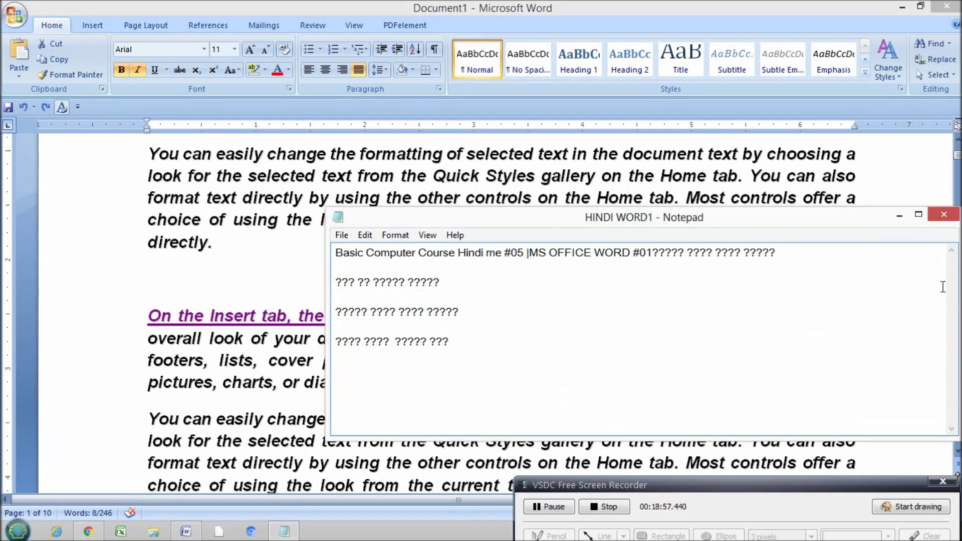
drag(586, 221, 460, 173)
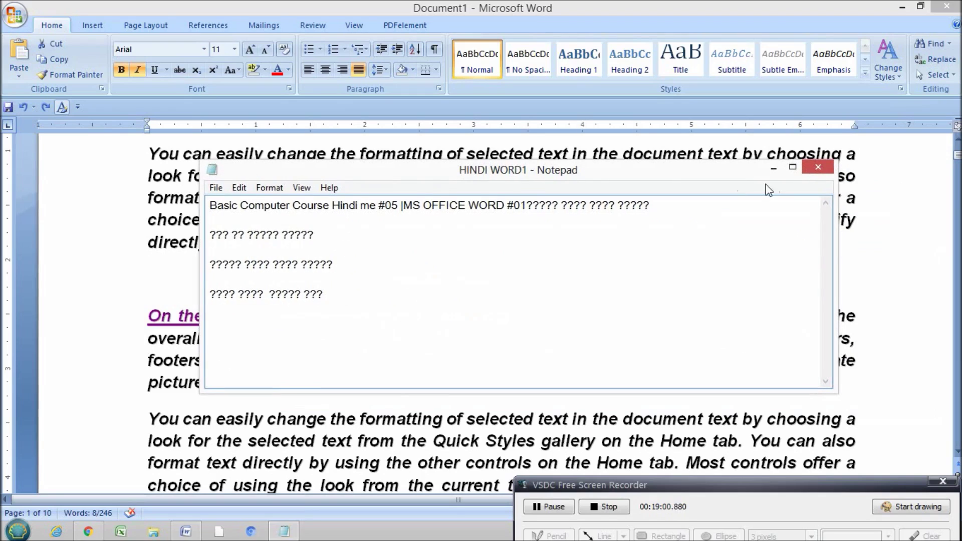
click(813, 171)
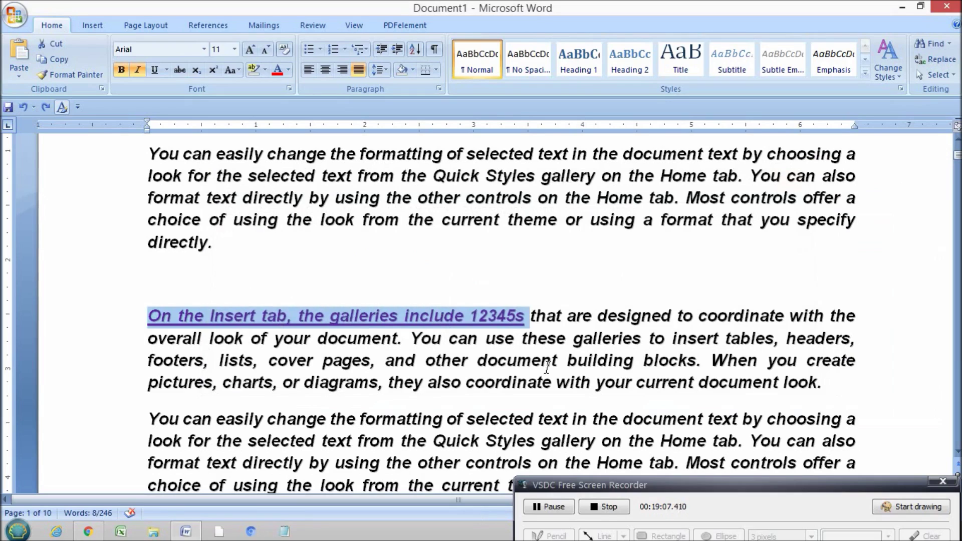
click(546, 276)
Left-align all the text in the document
scroll(546, 276, down, 2)
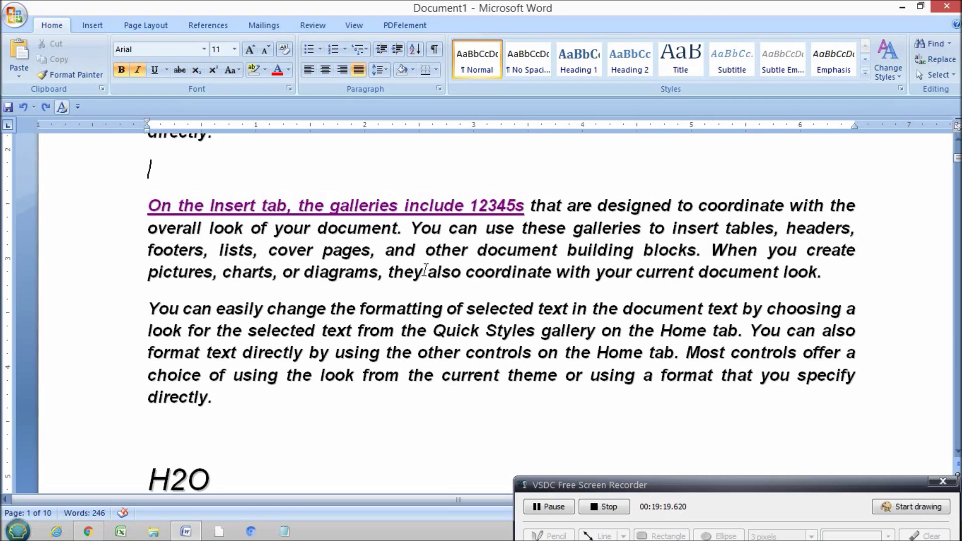
key(ctrl+a)
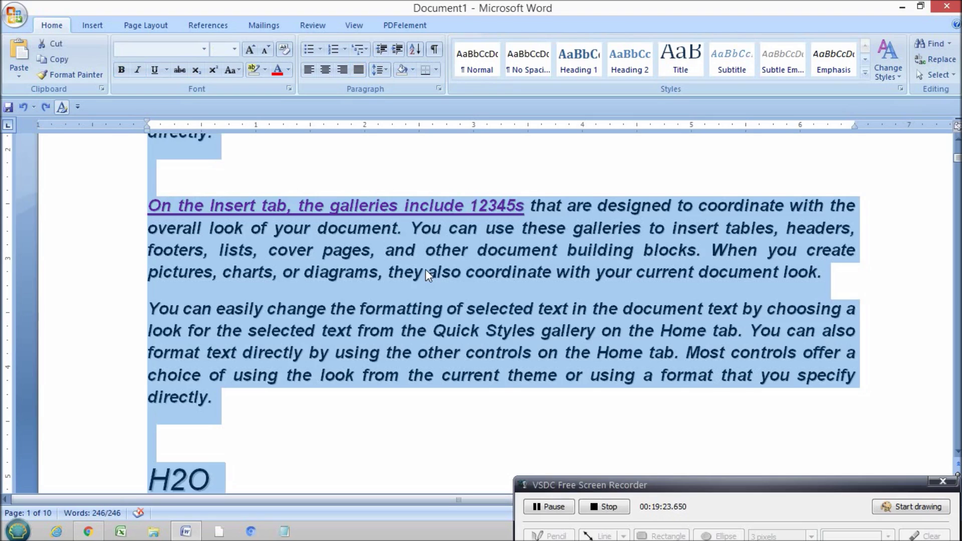
key(ctrl+l)
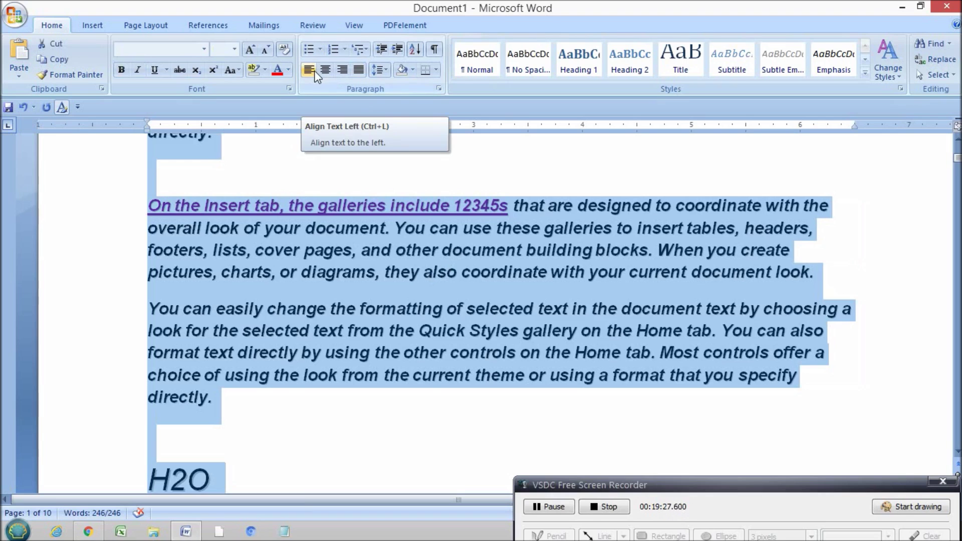
Increase the left indent of the whole selected text by two levels to 1 inch and reduce it back by two levels
scroll(517, 236, down, 4)
scroll(516, 233, down, 3)
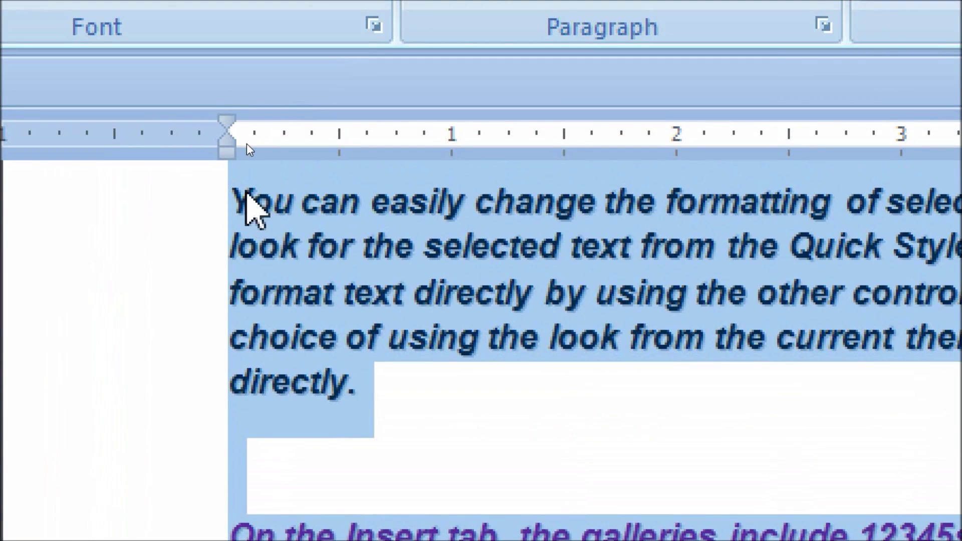
key(ctrl+m)
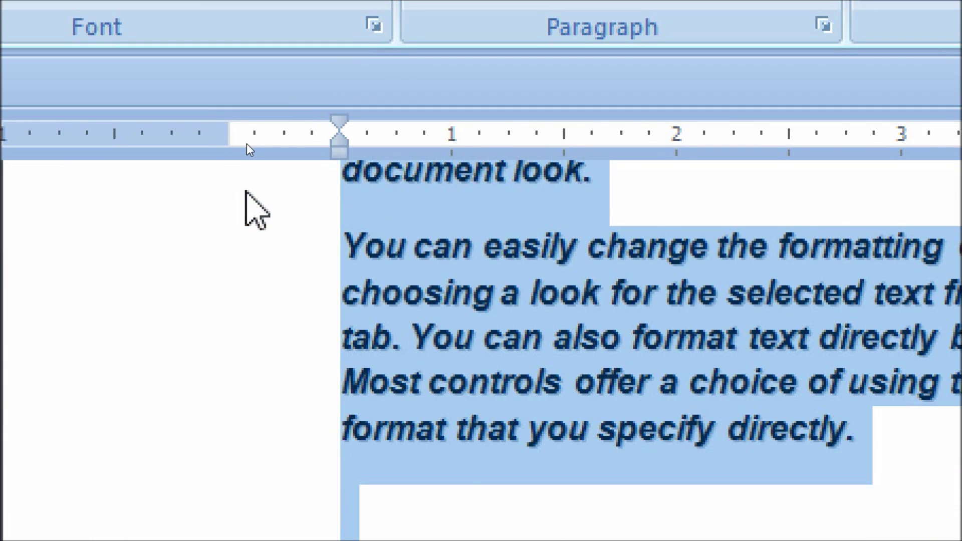
key(ctrl+m)
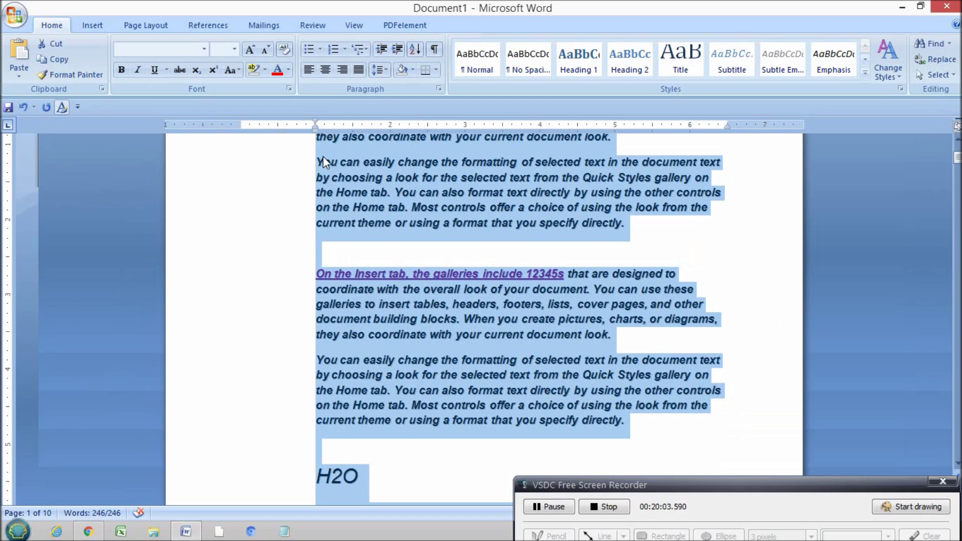
key(ctrl+shift+m)
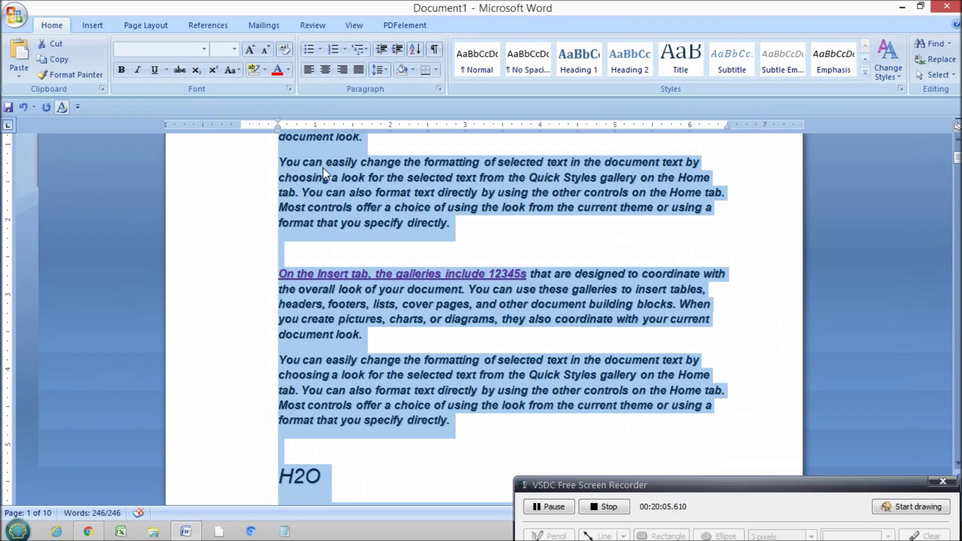
key(ctrl+shift+m)
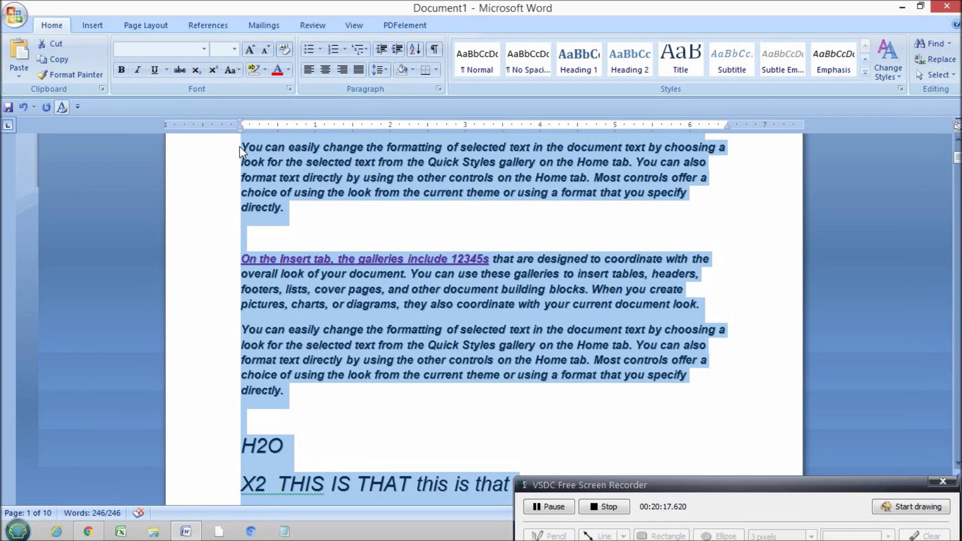
Create a new blank document
key(ctrl+n)
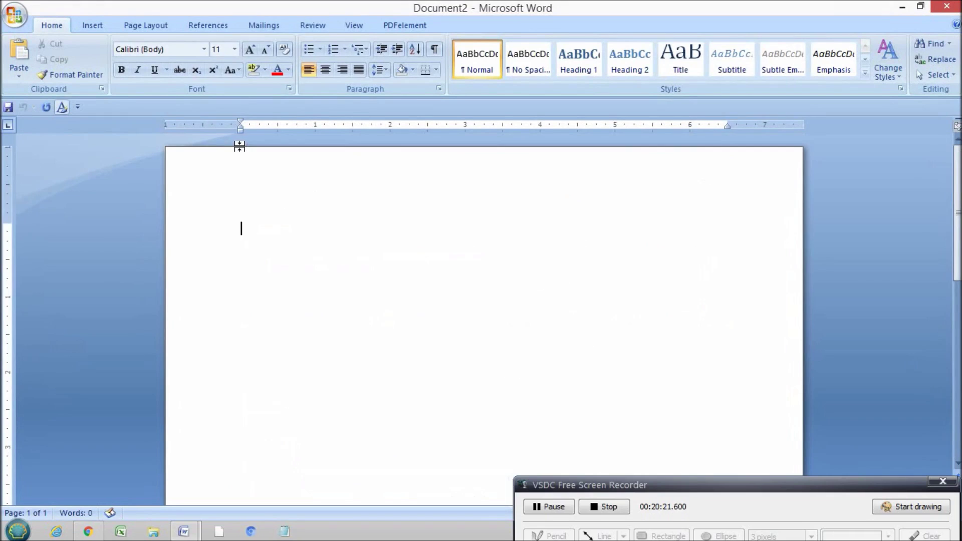
mouse_move(958, 6)
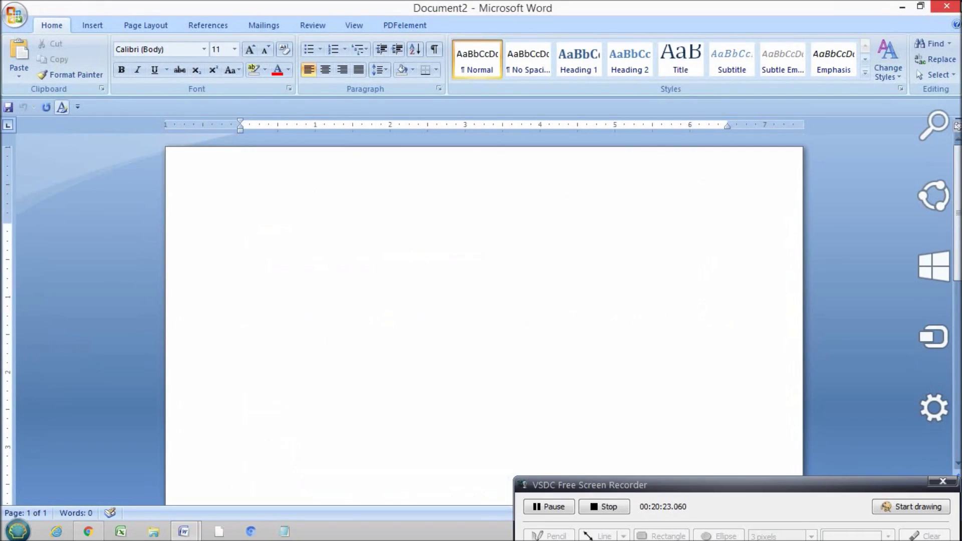
Close the new blank document and open the Resume in word document from the Desktop
key(alt)
click(957, 7)
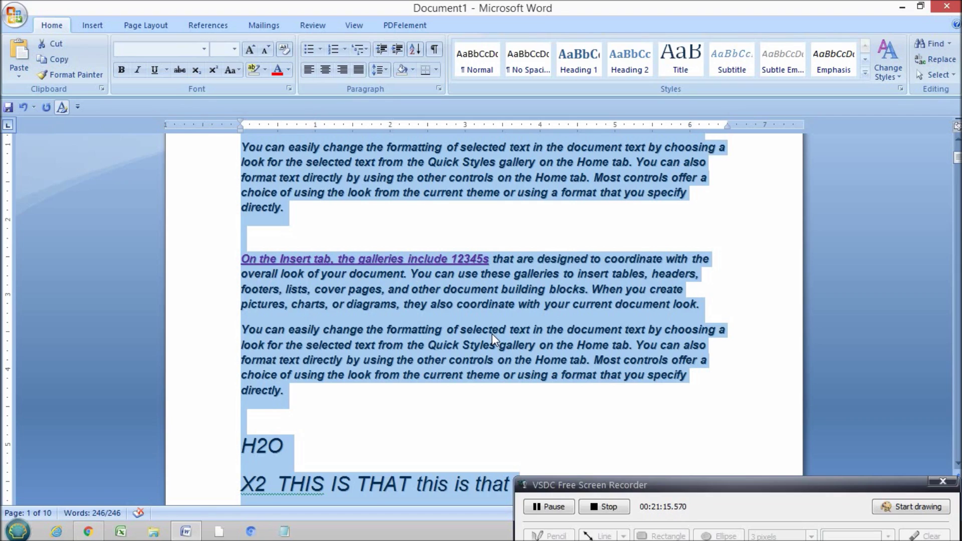
key(ctrl+o)
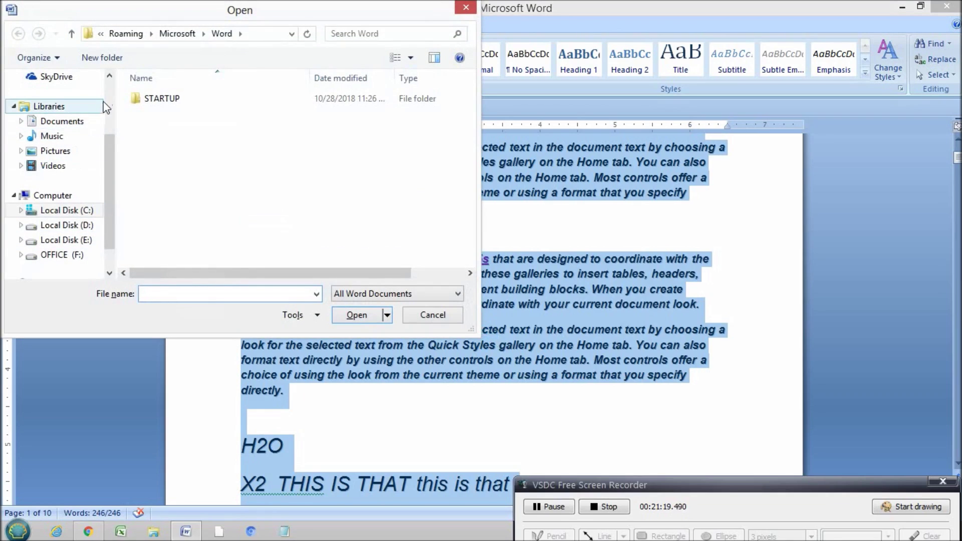
scroll(113, 95, up, 2)
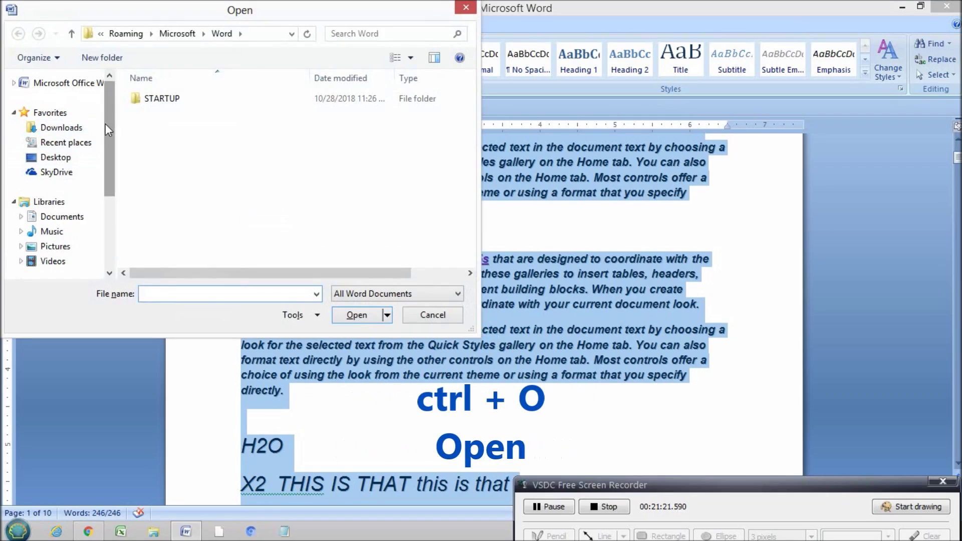
click(55, 158)
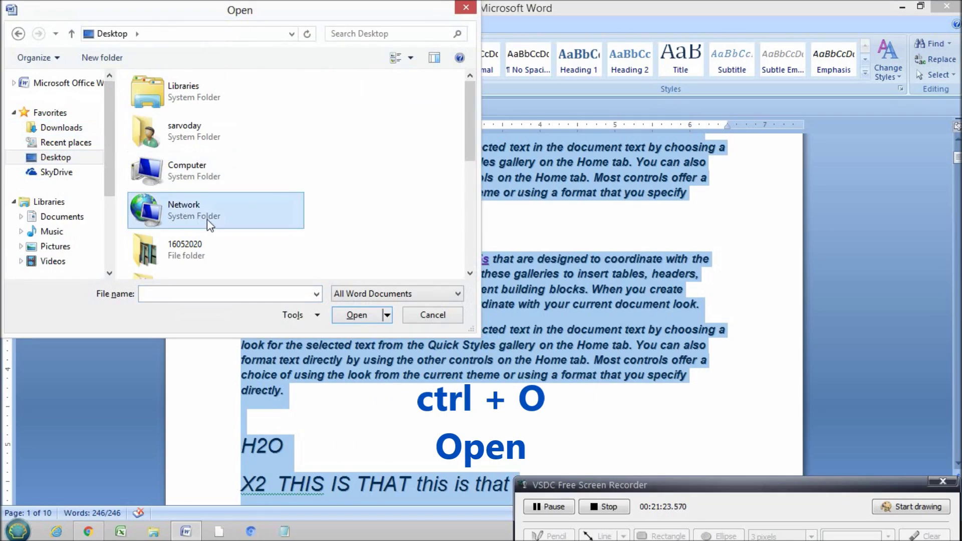
scroll(262, 208, down, 5)
scroll(391, 220, down, 1)
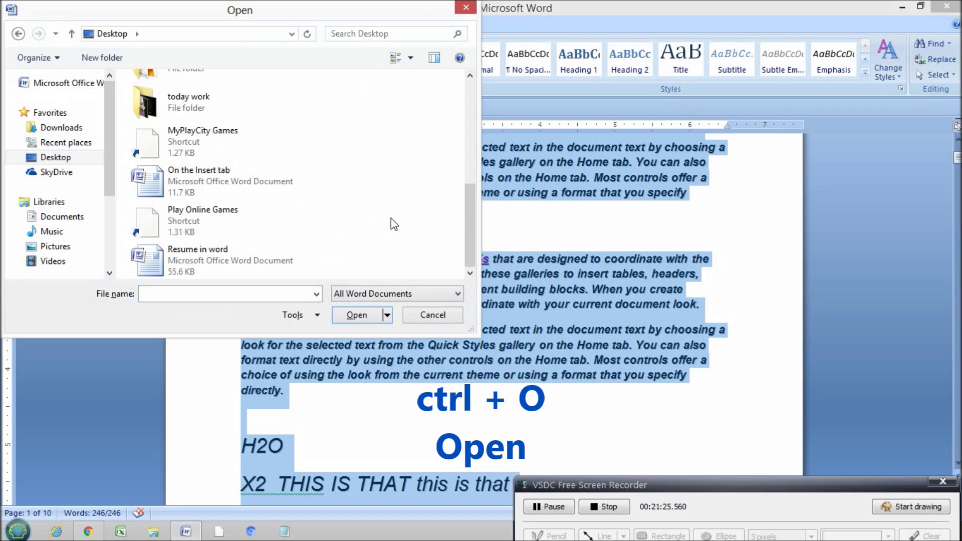
click(208, 255)
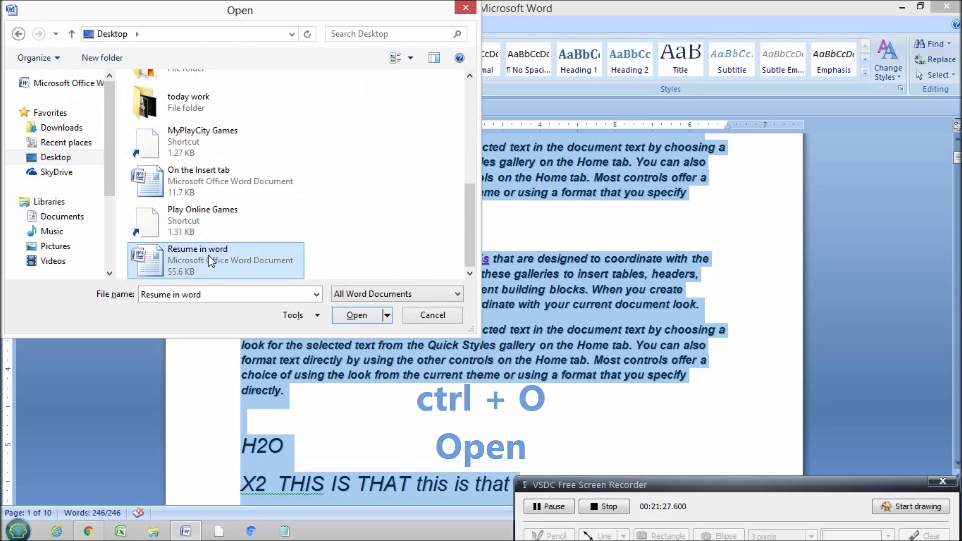
click(354, 315)
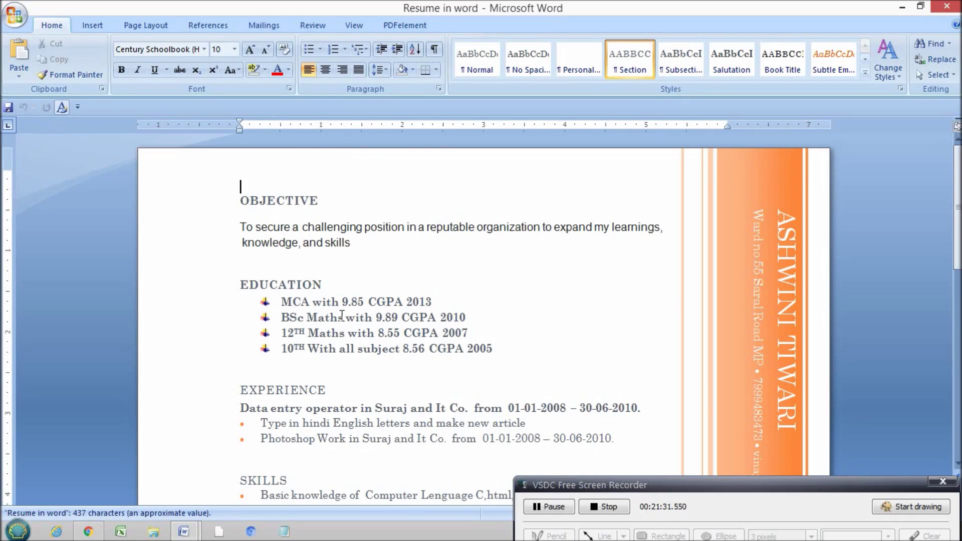
Examine the resume's sections and orange side banner down to the end of the page, and close the document
scroll(342, 314, down, 5)
scroll(342, 314, down, 3)
scroll(341, 314, up, 8)
scroll(657, 265, down, 4)
scroll(279, 270, up, 4)
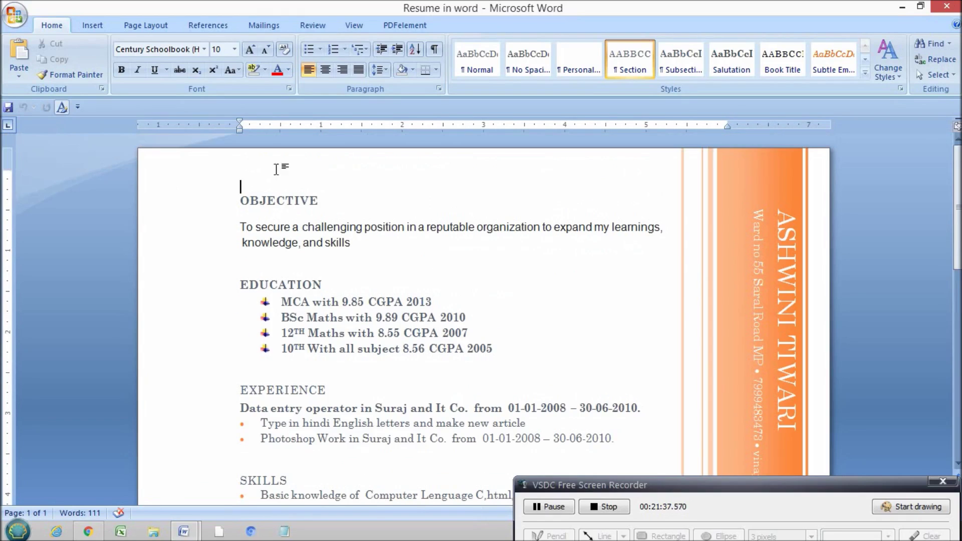
drag(237, 200, 427, 206)
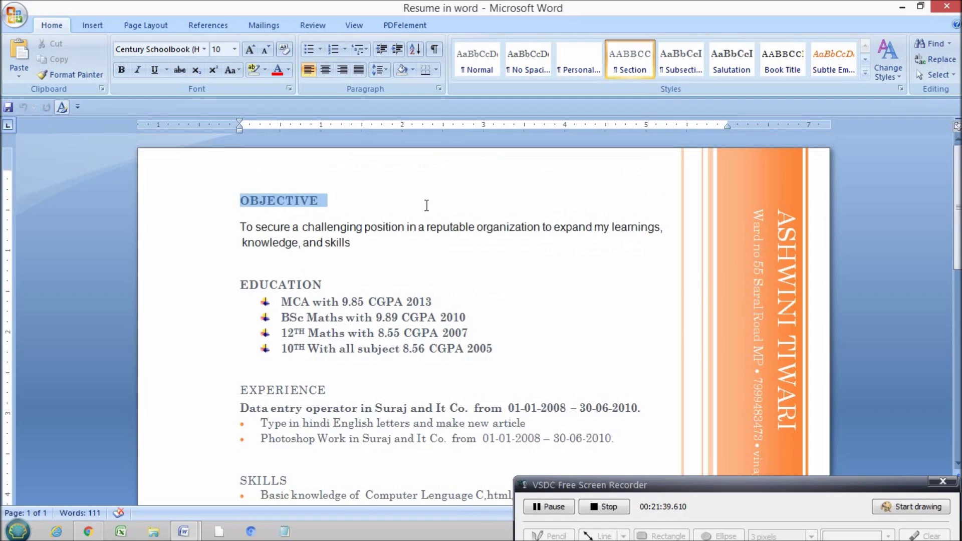
key(ctrl+a)
scroll(481, 311, down, 3)
click(541, 308)
scroll(541, 308, up, 3)
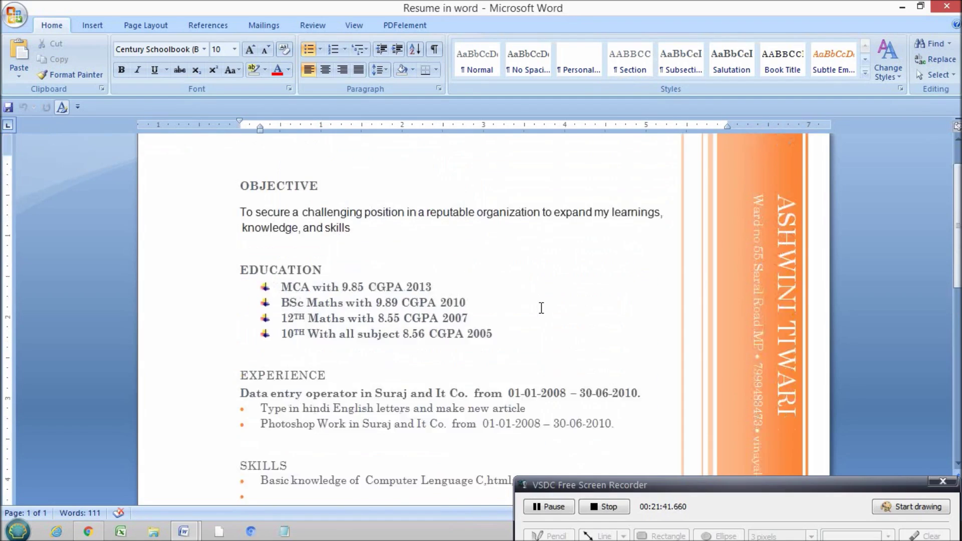
scroll(542, 308, up, 1)
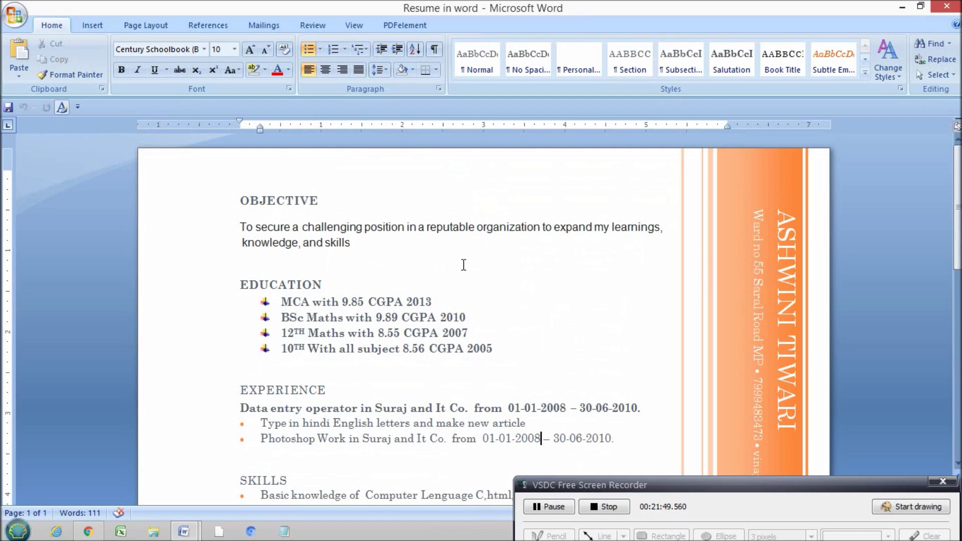
scroll(464, 265, down, 15)
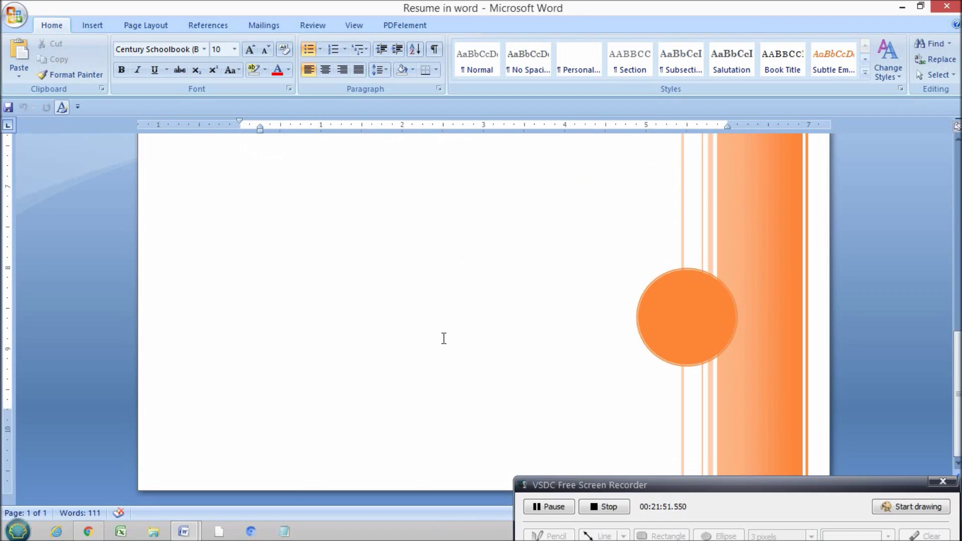
scroll(444, 338, up, 15)
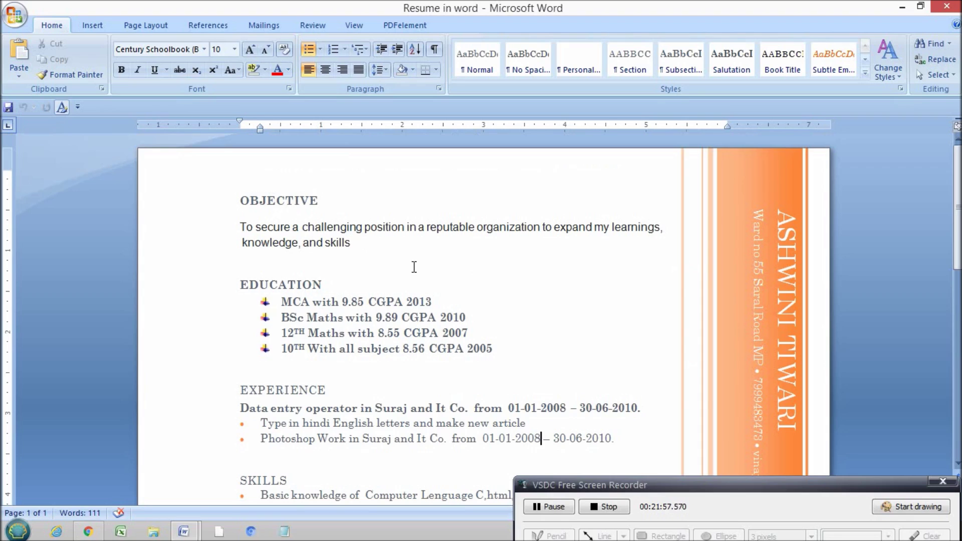
mouse_move(957, 10)
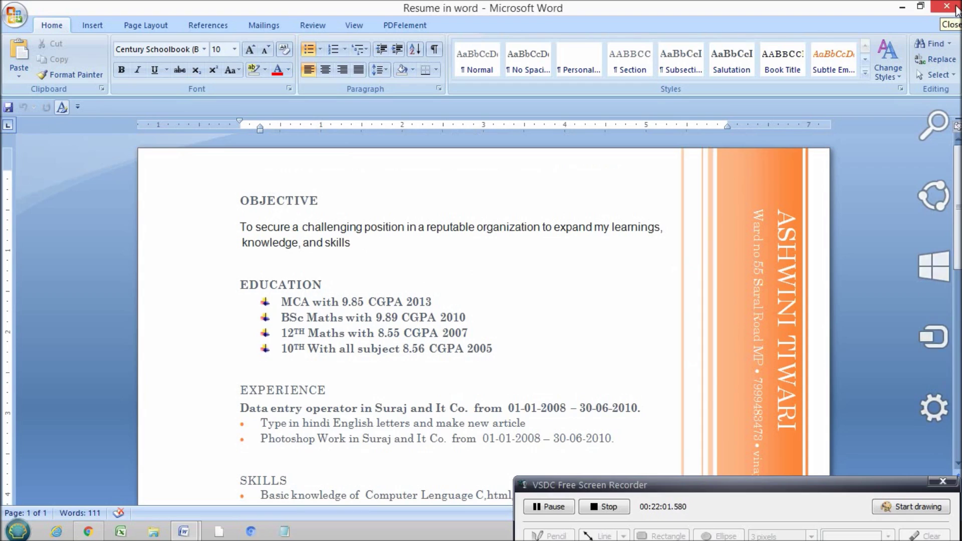
scroll(573, 243, down, 3)
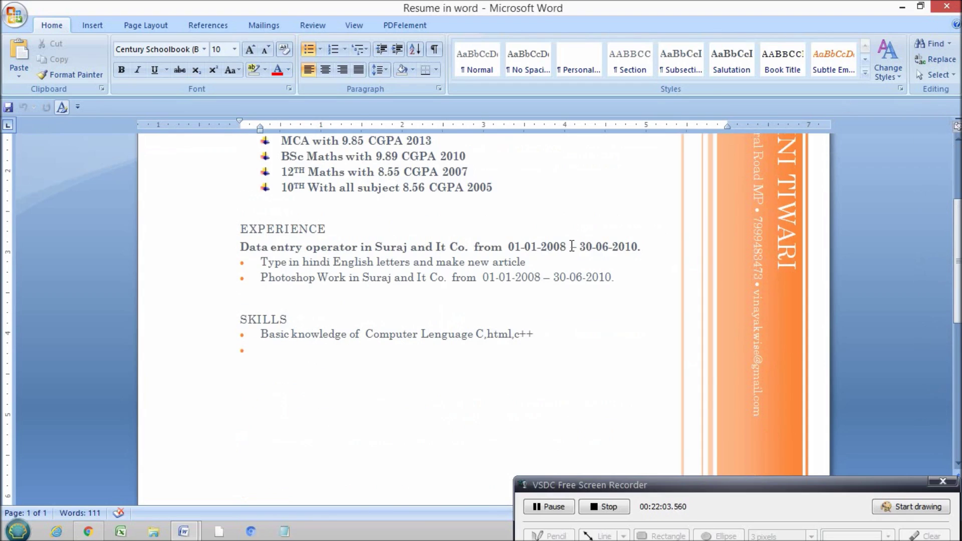
click(944, 6)
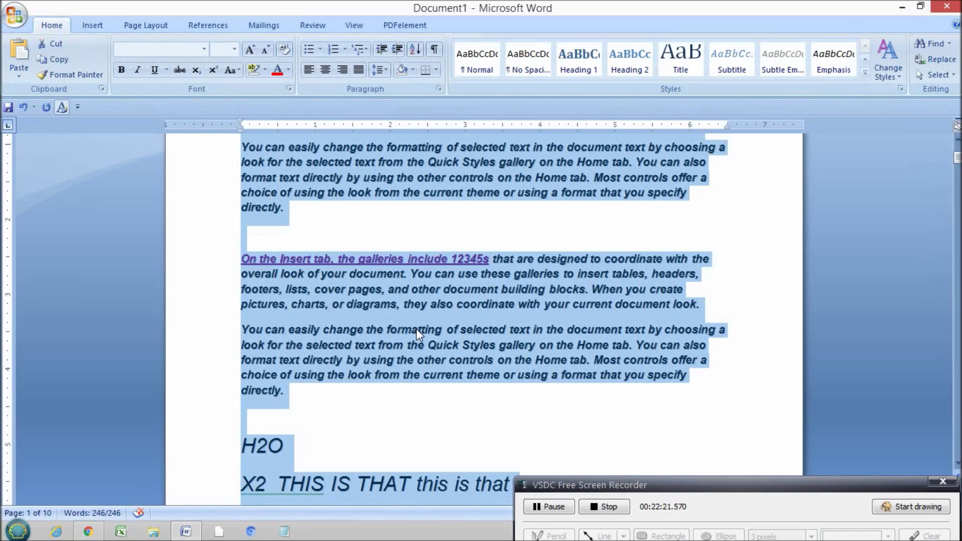
Open the print settings, choose the Canon LBP2900 printer, switch back to EPSON L3110 Series and leave without printing
key(ctrl+p)
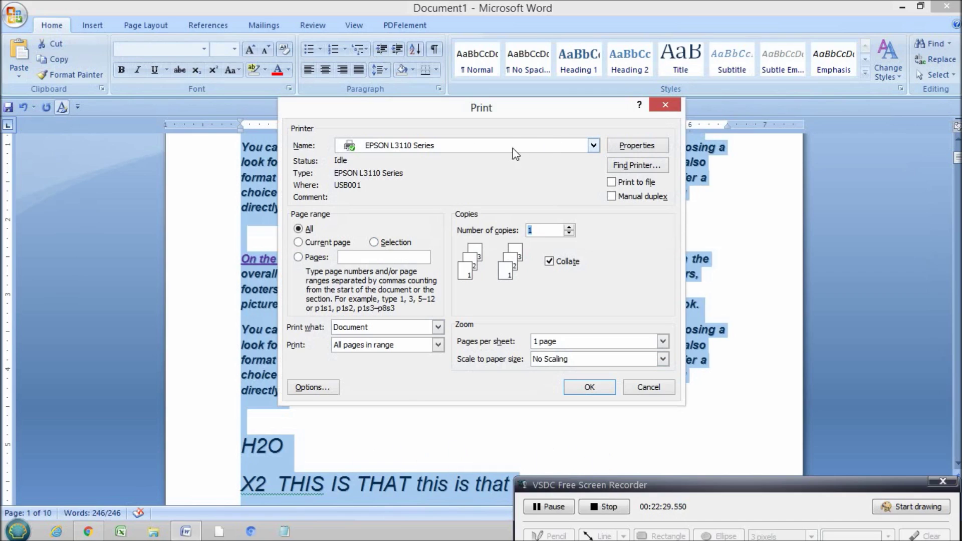
click(548, 147)
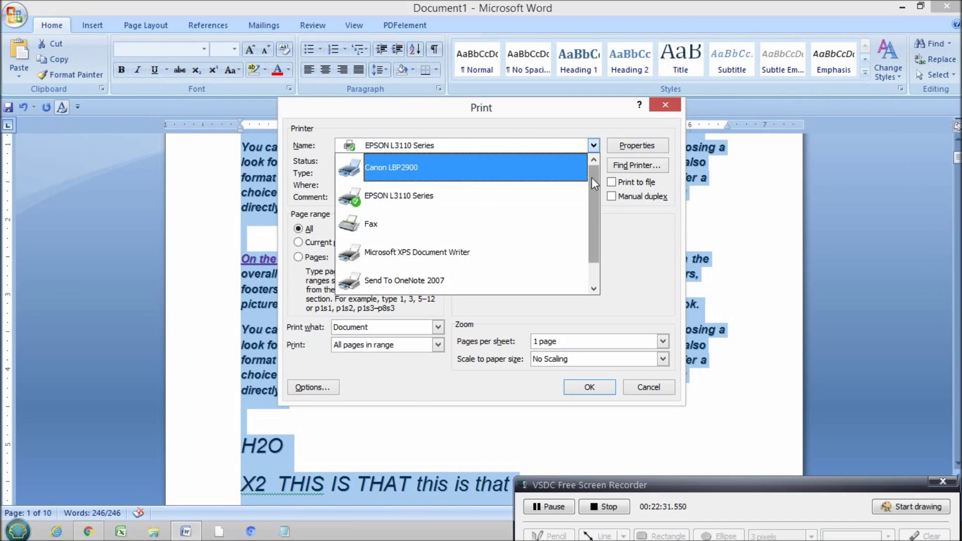
drag(591, 177, 591, 203)
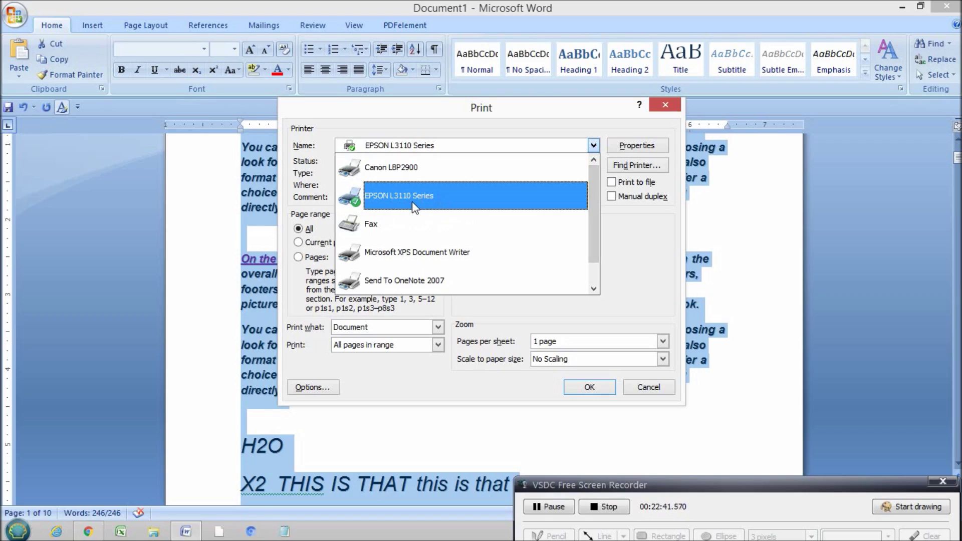
click(411, 174)
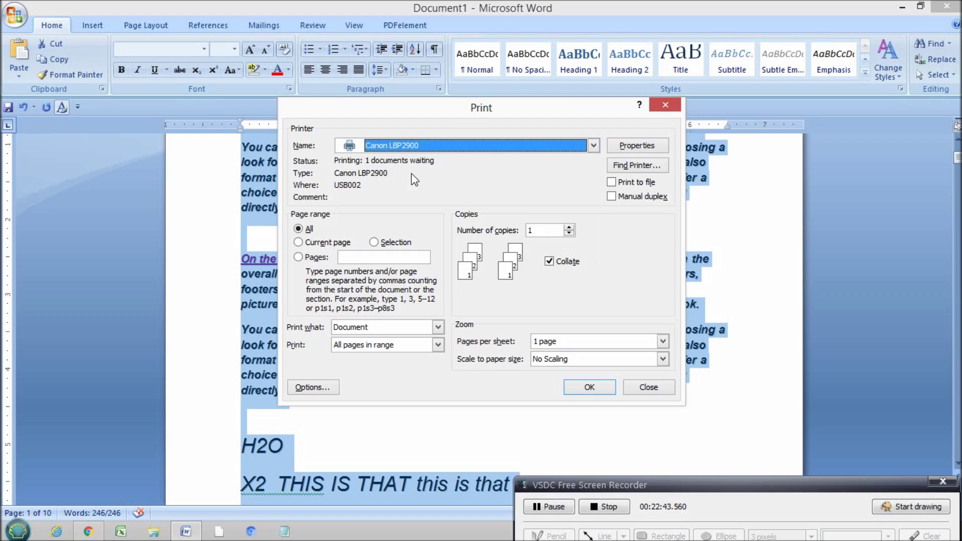
click(502, 150)
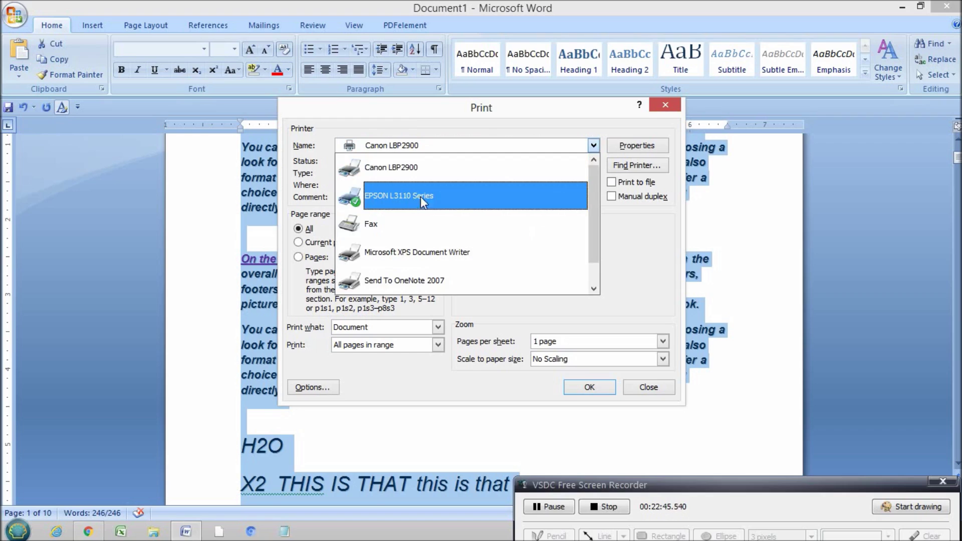
click(403, 208)
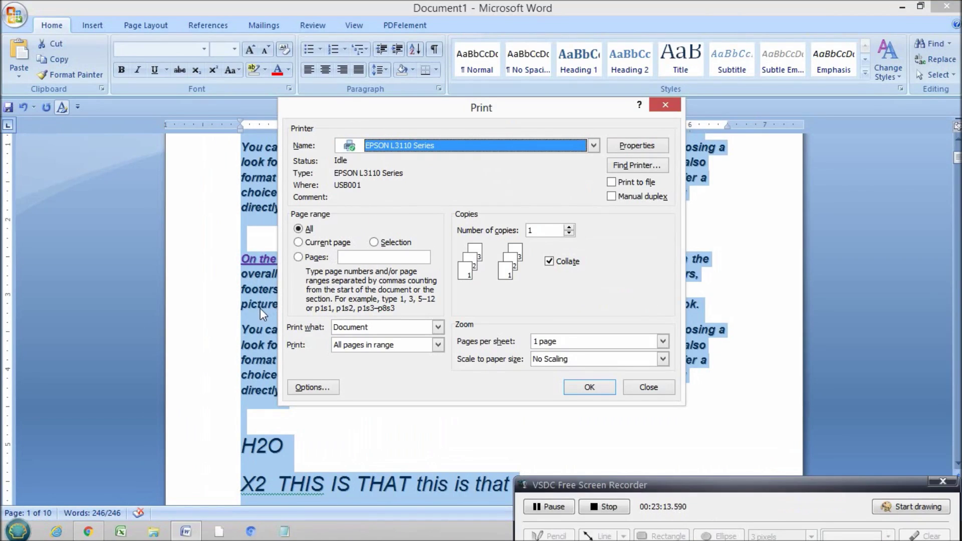
click(665, 105)
Copy all the selected text of the document and paste it at the start of page 2
scroll(479, 254, up, 4)
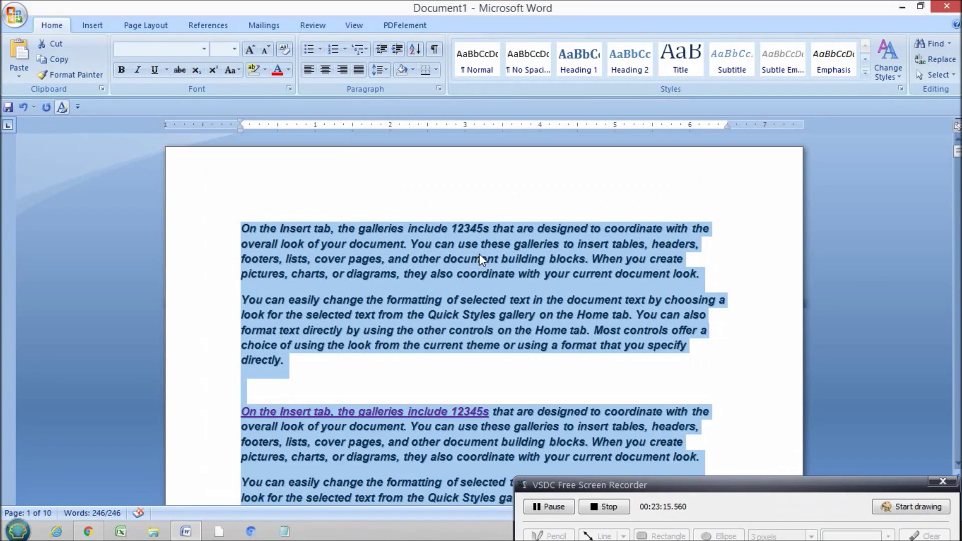
right_click(479, 253)
click(501, 278)
click(460, 296)
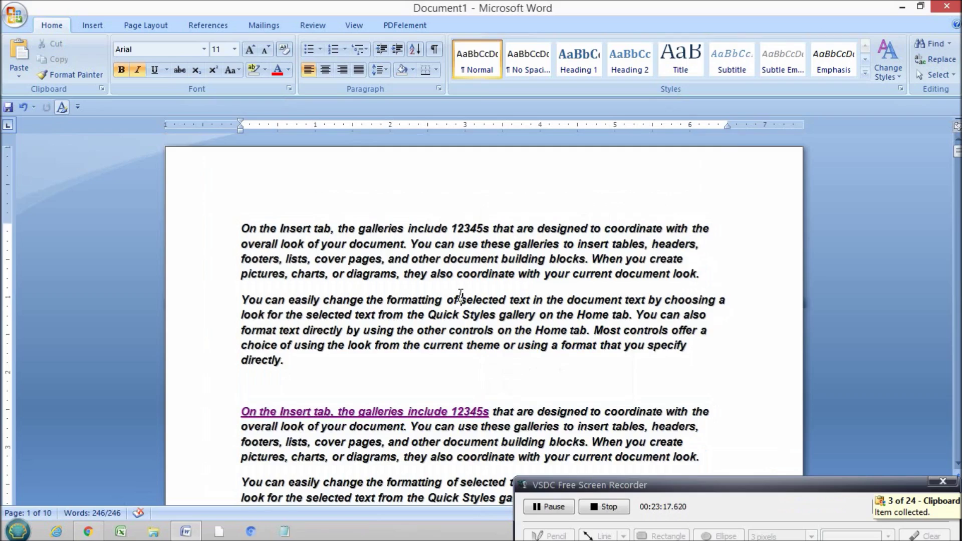
scroll(460, 296, down, 15)
click(398, 245)
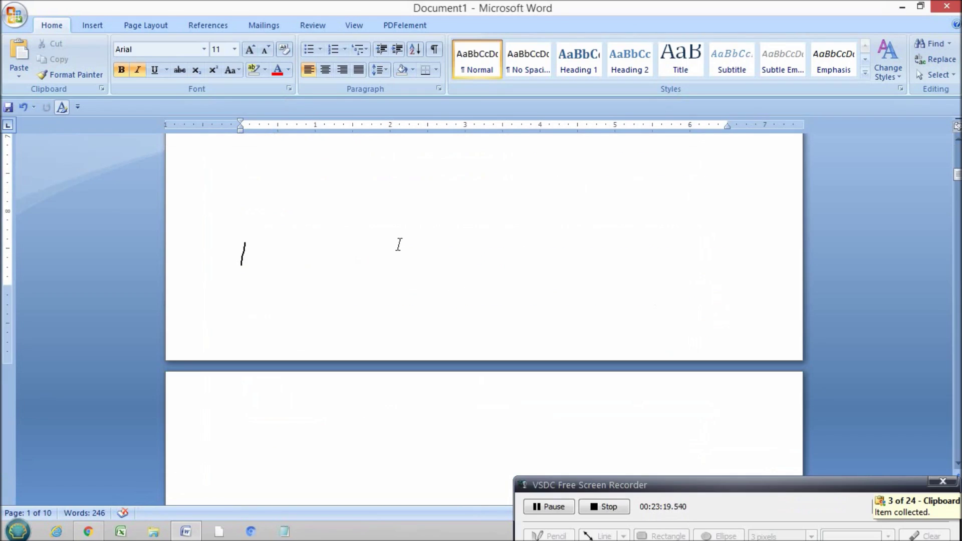
key(Return)
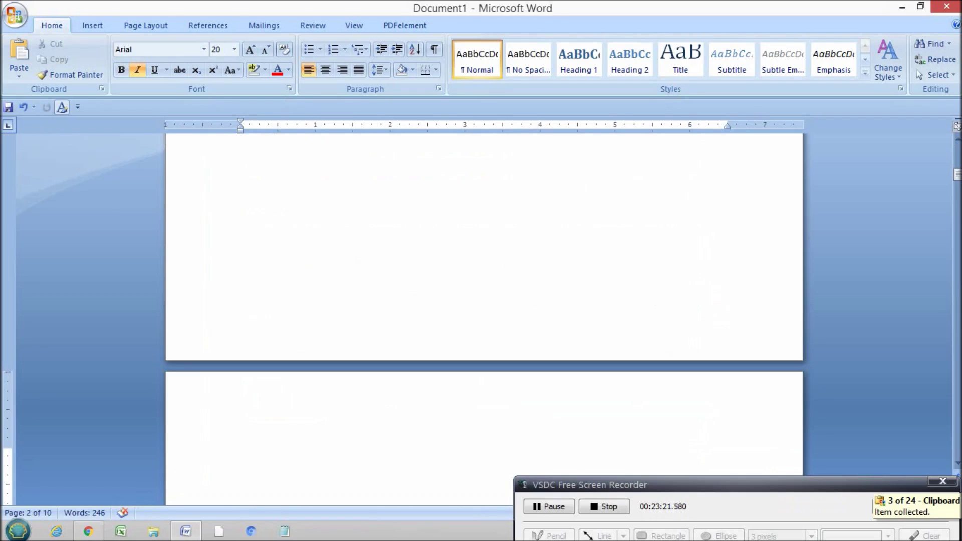
scroll(396, 250, down, 11)
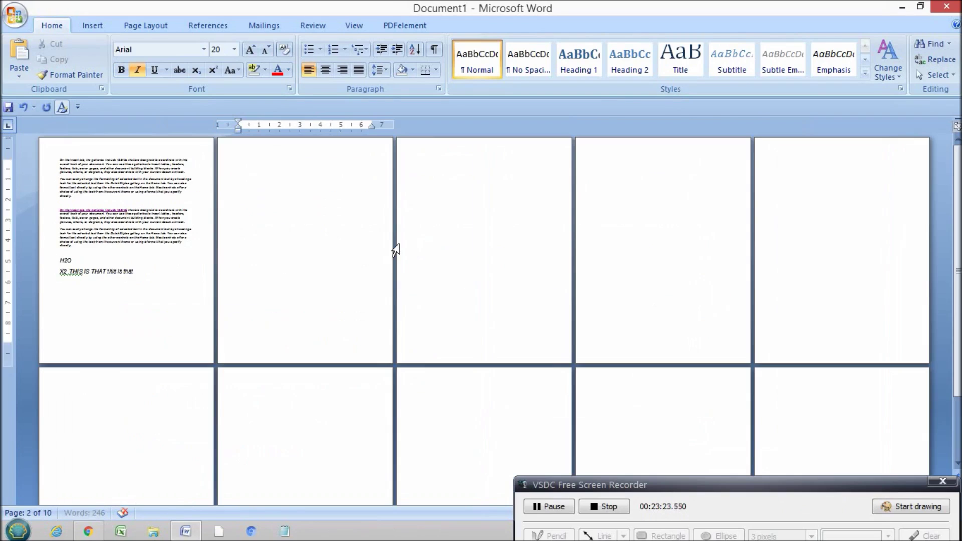
scroll(397, 247, down, 2)
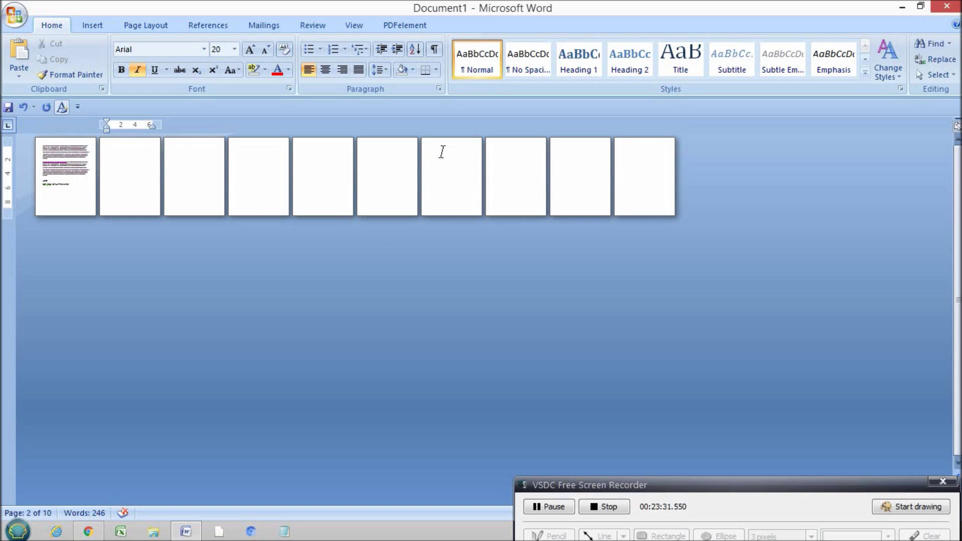
key(ctrl+v)
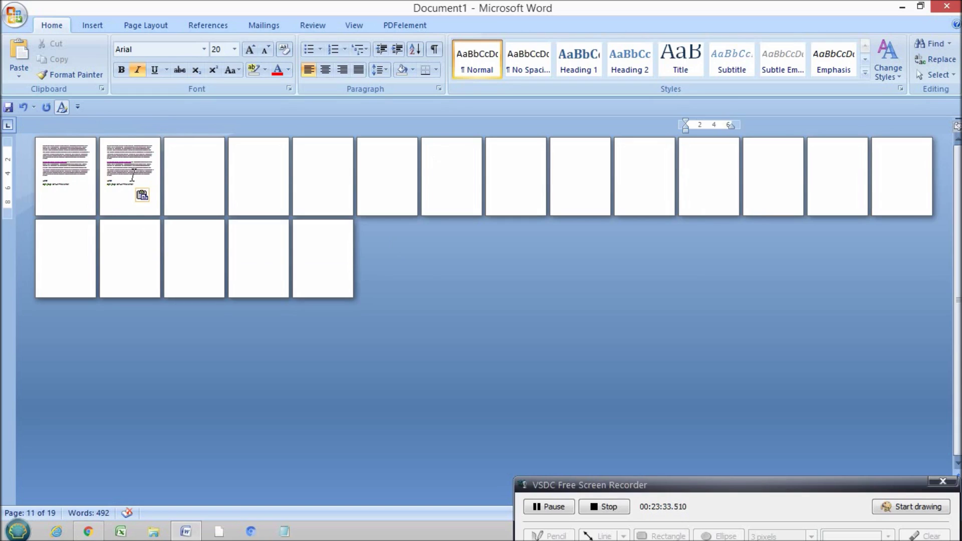
Copy the text on page 2 and paste it repeatedly in place of the blank pages that follow
drag(106, 145, 143, 197)
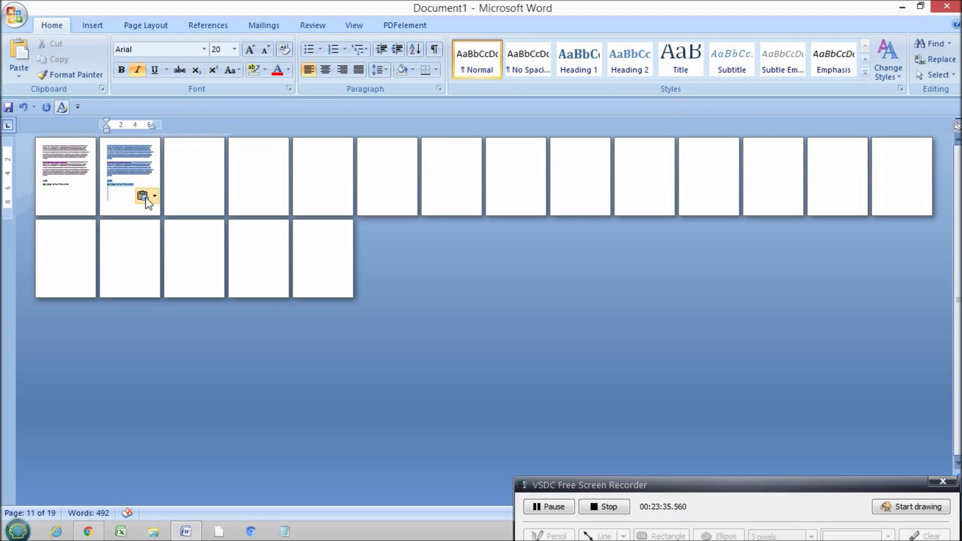
right_click(129, 173)
click(174, 193)
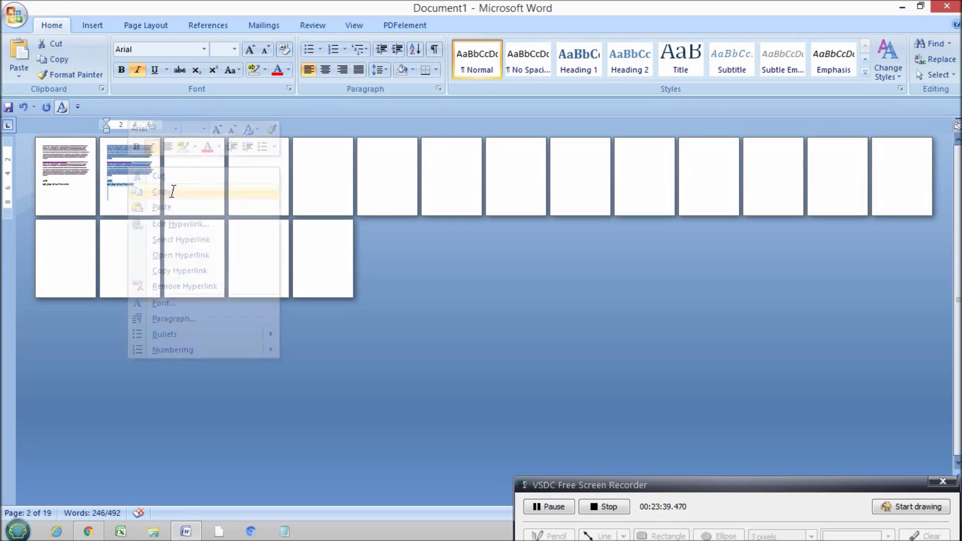
click(175, 153)
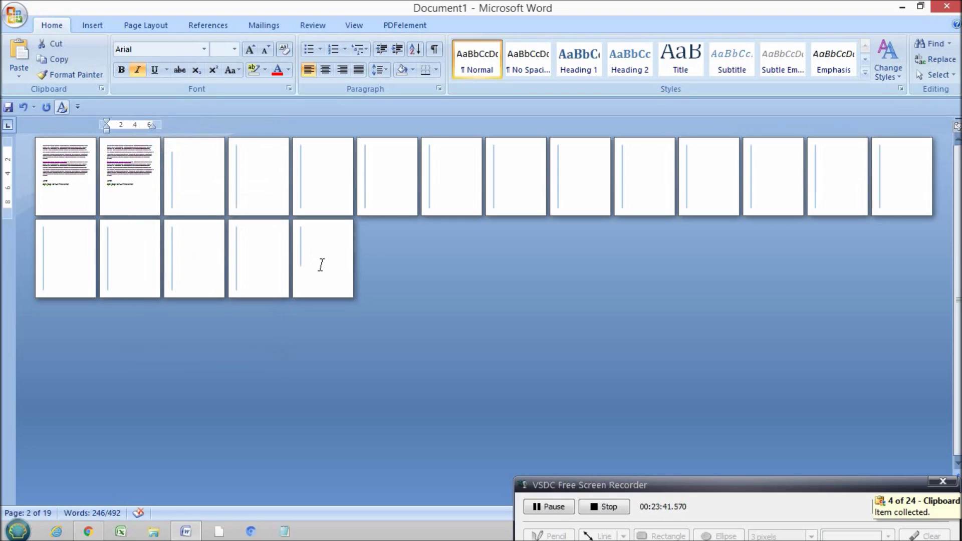
click(334, 293)
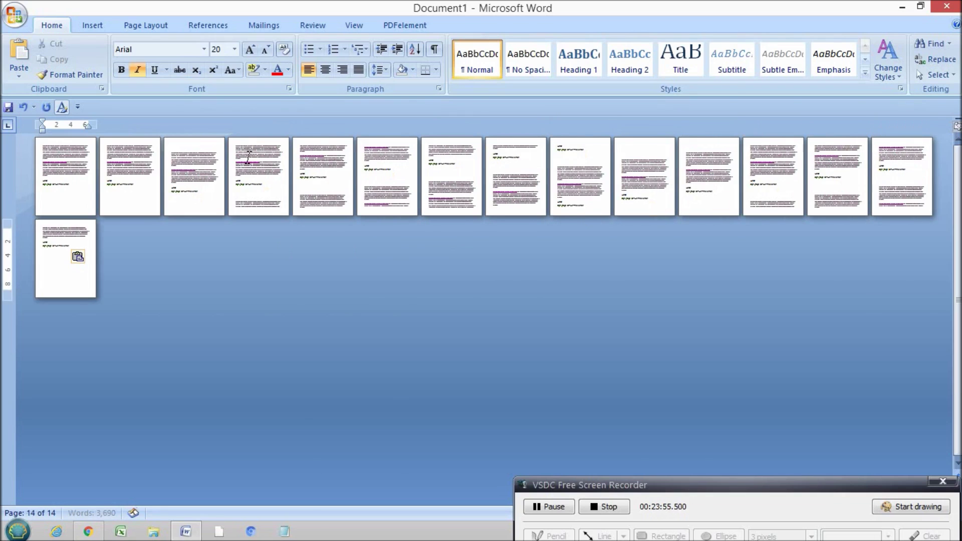
click(258, 166)
click(144, 170)
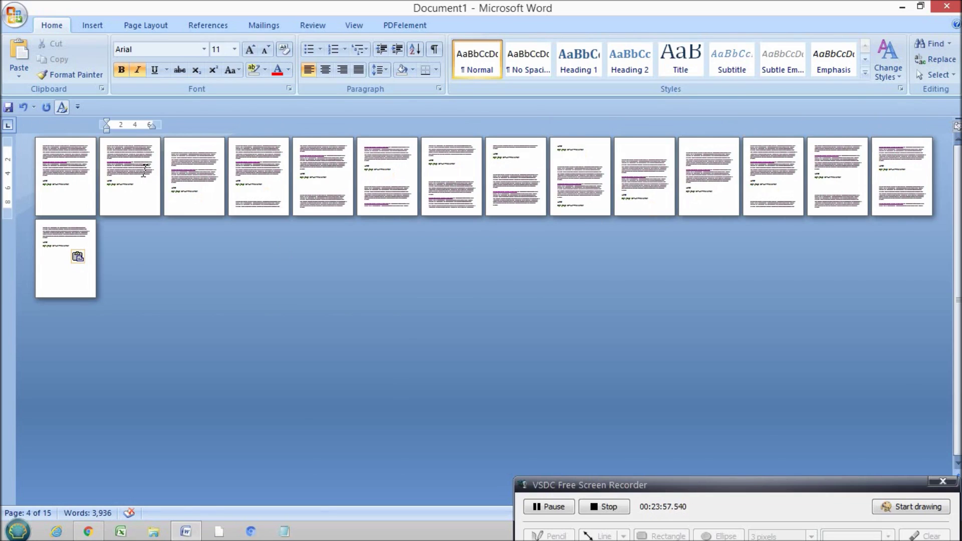
scroll(143, 172, up, 5)
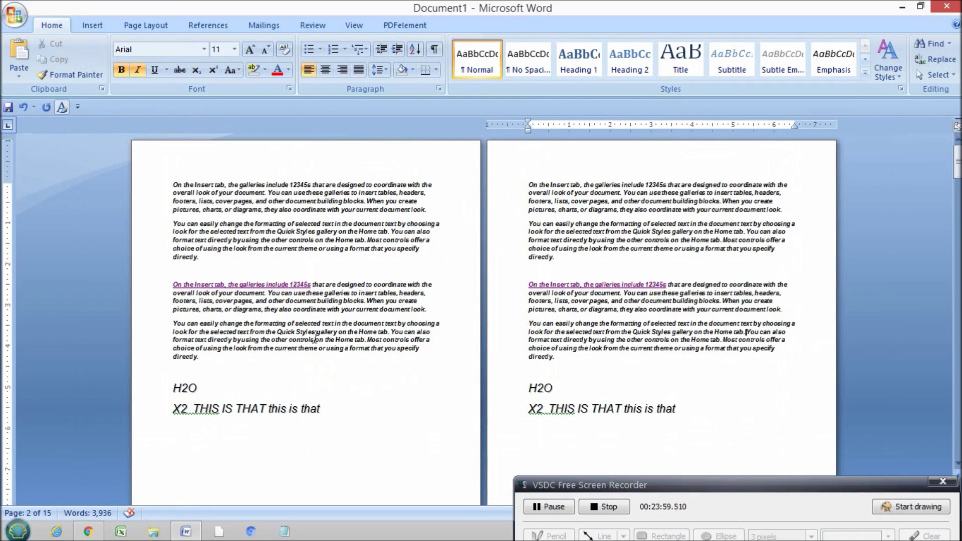
Jump to page 8 of the document with Go To and close the dialog
scroll(313, 334, down, 4)
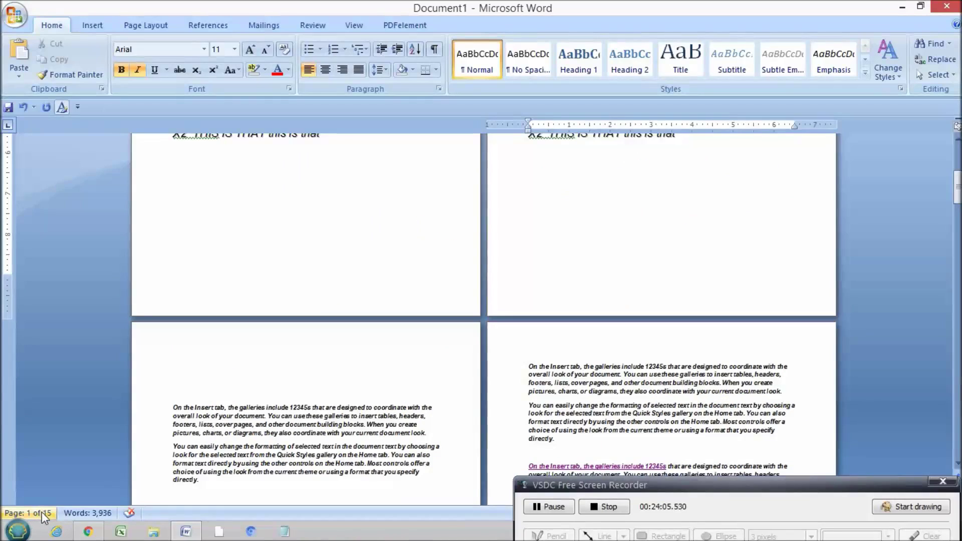
click(245, 445)
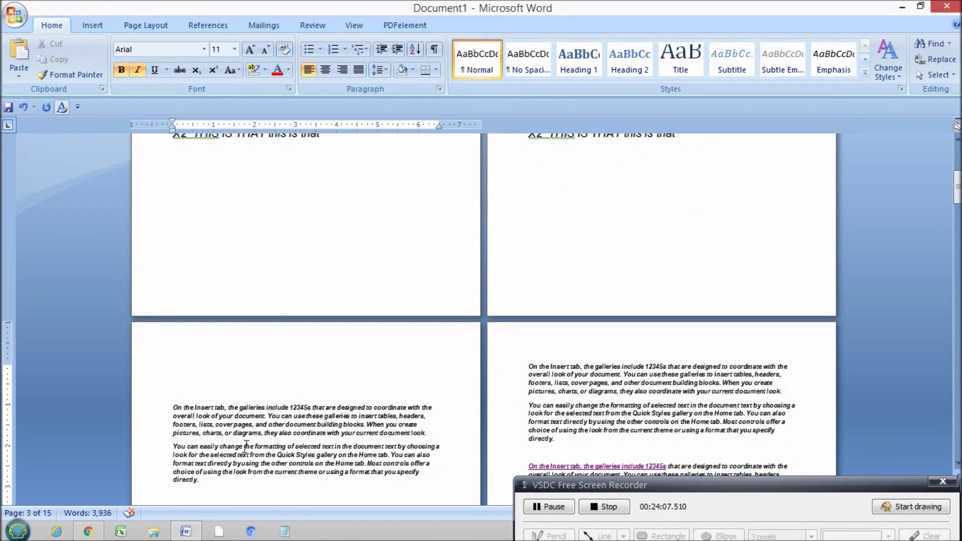
key(ctrl+g)
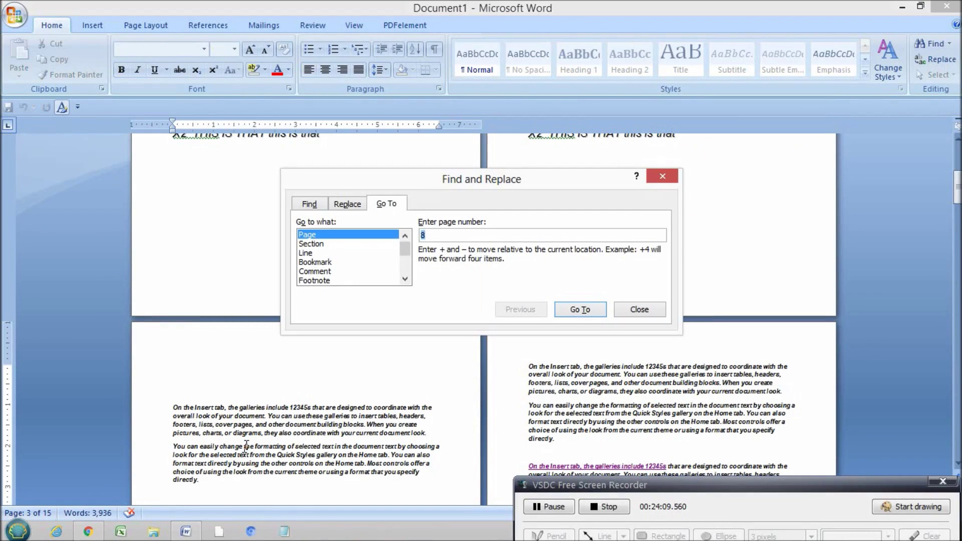
key(Return)
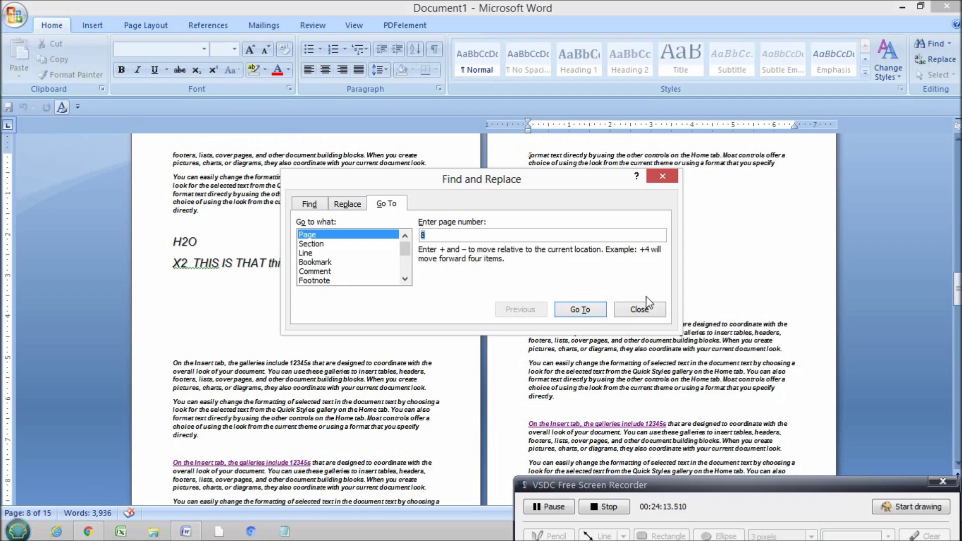
click(645, 309)
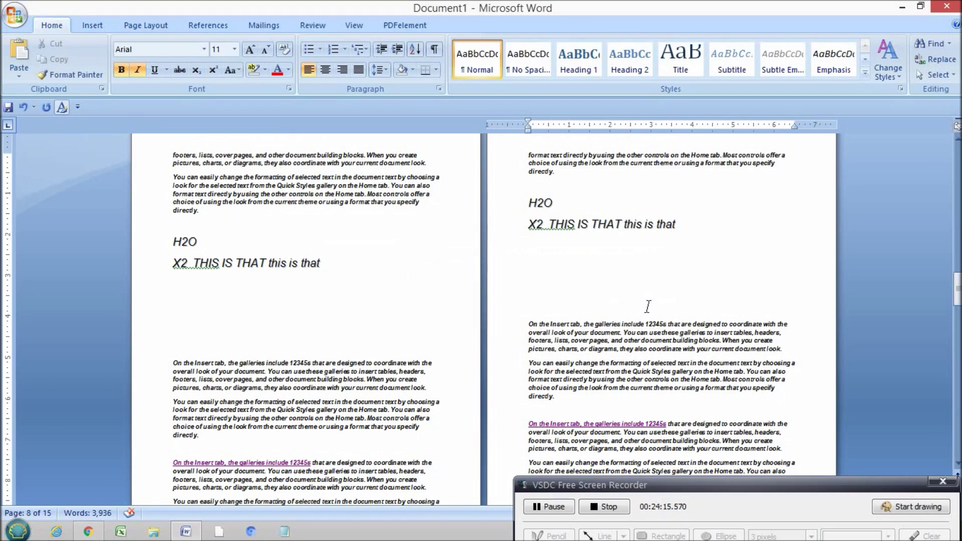
Place the cursor below the "X2 THIS IS THAT" line on page 8 and open the print settings with Current page as the range
click(673, 248)
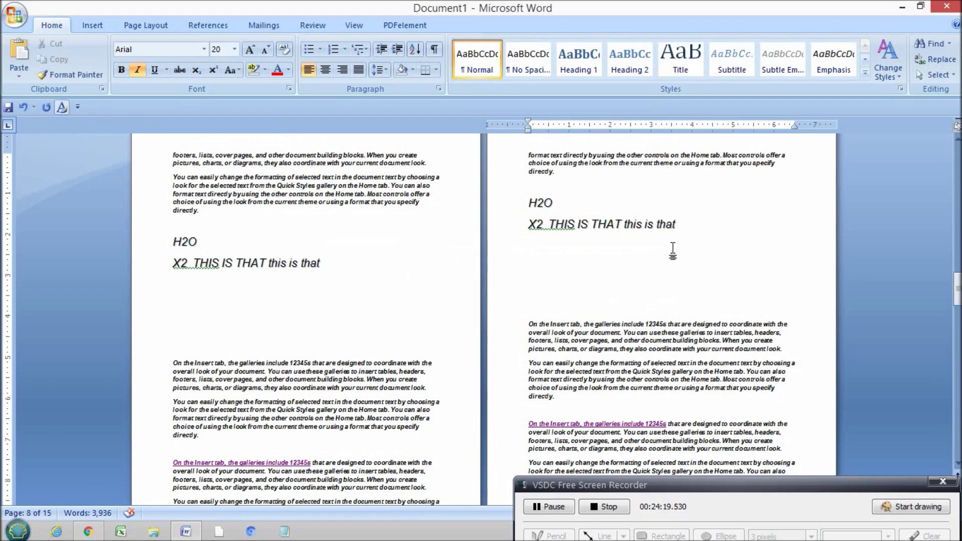
ctrl+scroll(673, 248, up, 5)
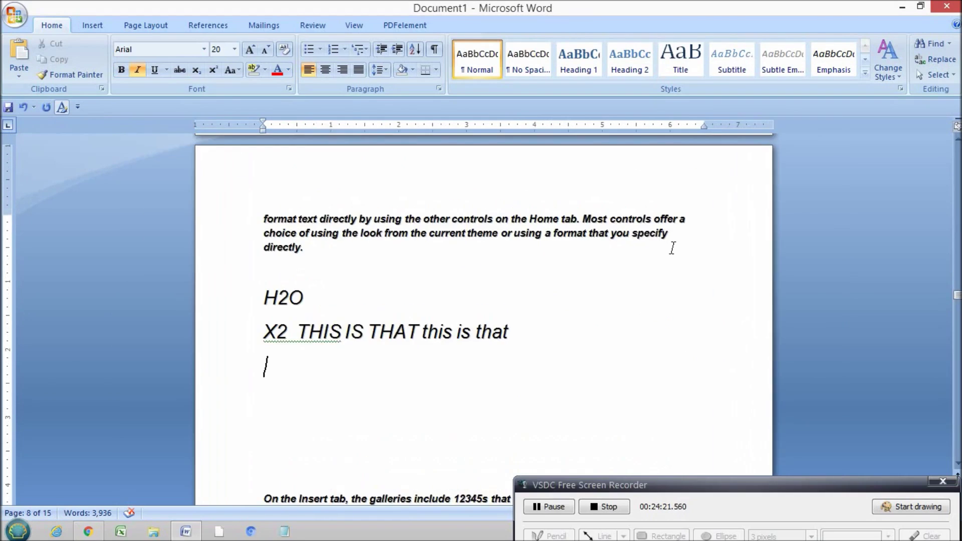
key(ctrl+p)
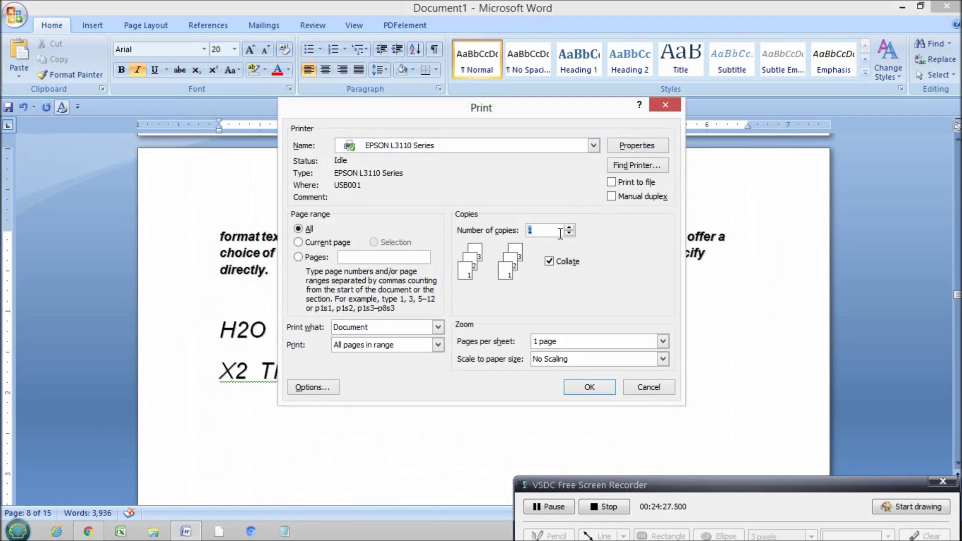
click(299, 242)
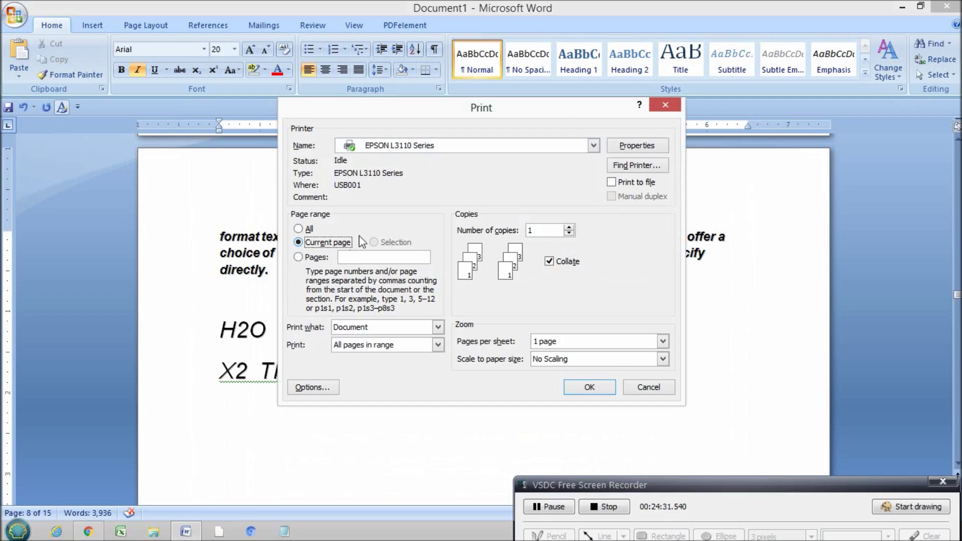
drag(565, 114, 401, 32)
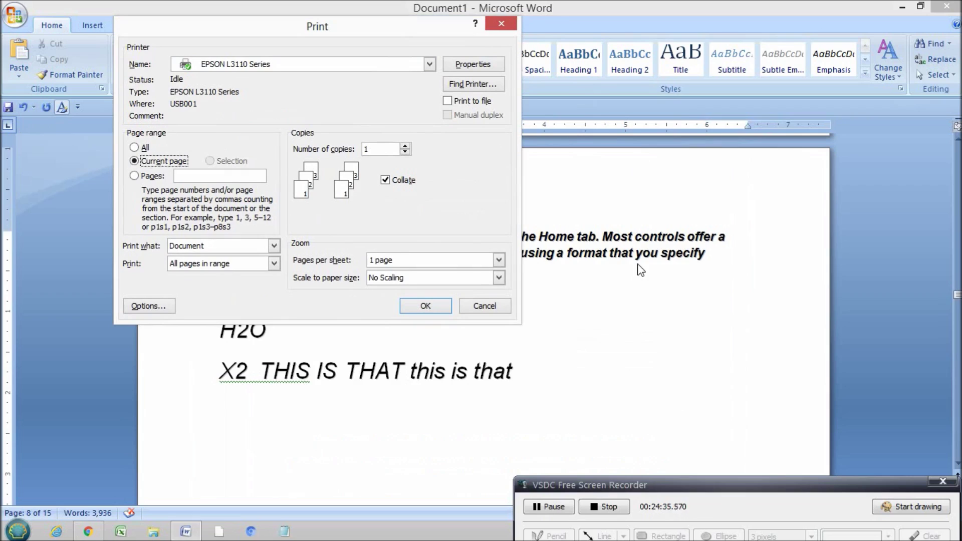
Switch the print range to specific pages, enter 3,3,5-7 and clear the entry
click(134, 175)
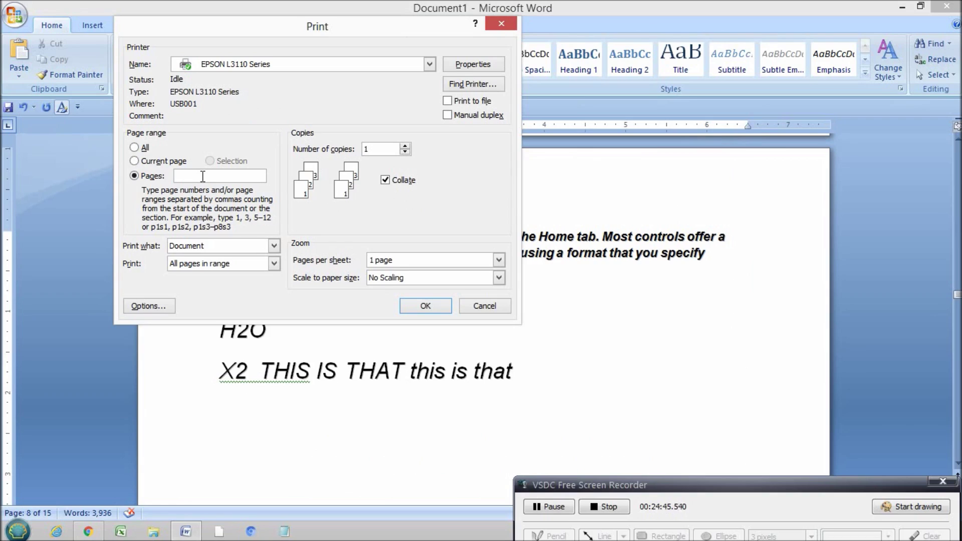
text(3,3)
text(,5-7)
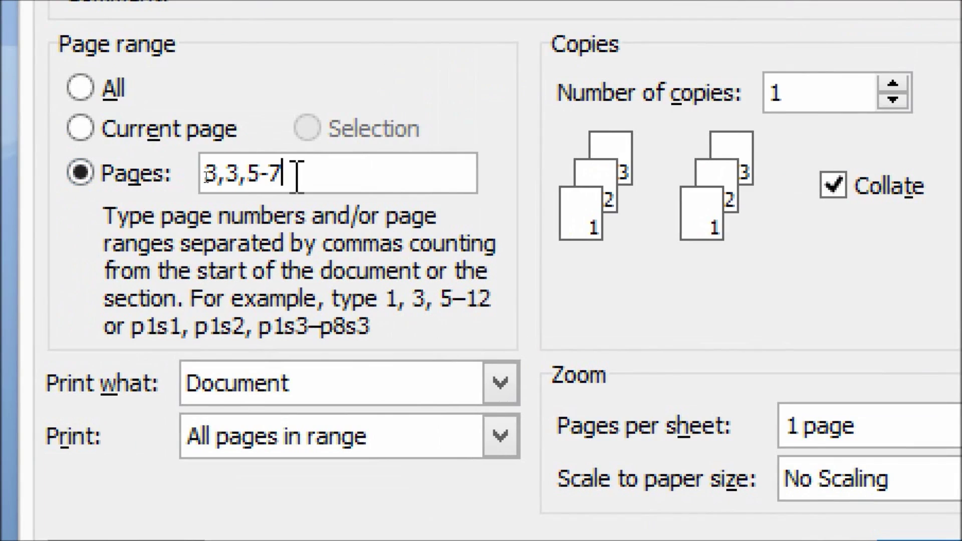
key(BackSpace)
key(BackSpace)
key(BackSpace)
key(BackSpace)
key(BackSpace)
key(BackSpace)
key(BackSpace)
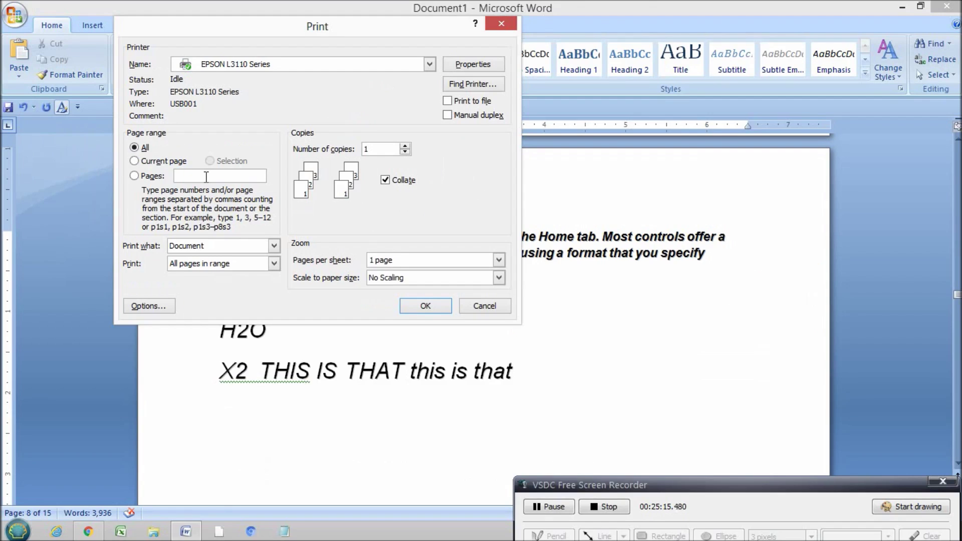
Enter 3,3,5-7,1 as the pages to print and clear the entry
text(3,3,5-7)
text(,)
text(1)
key(BackSpace)
key(BackSpace)
key(BackSpace)
key(BackSpace)
key(BackSpace)
key(BackSpace)
key(BackSpace)
key(BackSpace)
key(BackSpace)
Enter 1,3,5,2,2,7, as the list of pages to print
text(1-3)
key(BackSpace)
key(BackSpace)
text(,3,5,2,2,7,)
Set the print job to 2 copies of pages 1-3 with collating turned off
click(404, 147)
click(144, 176)
text(1-3)
click(386, 180)
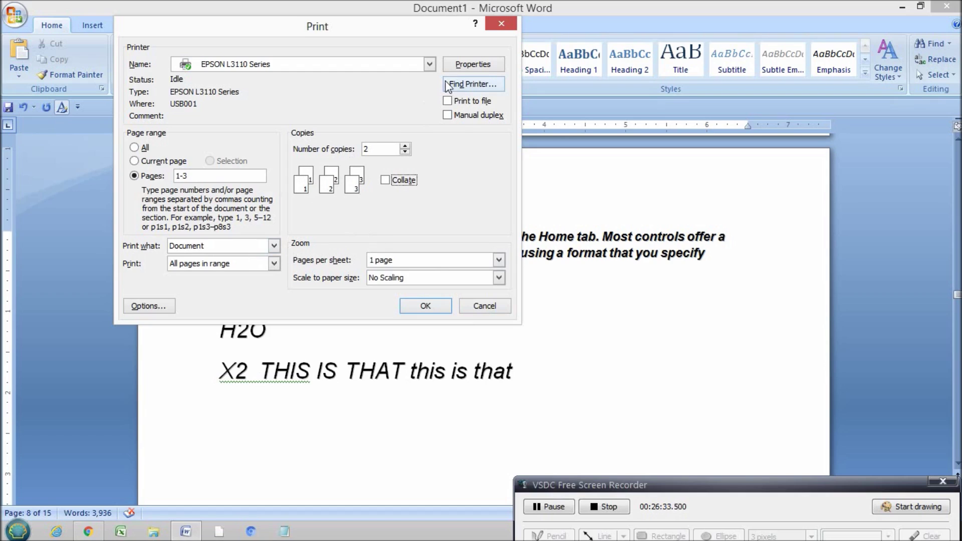
Set the EPSON L3110 Series to A4 document size in Portrait orientation, and close the print settings without printing
click(484, 65)
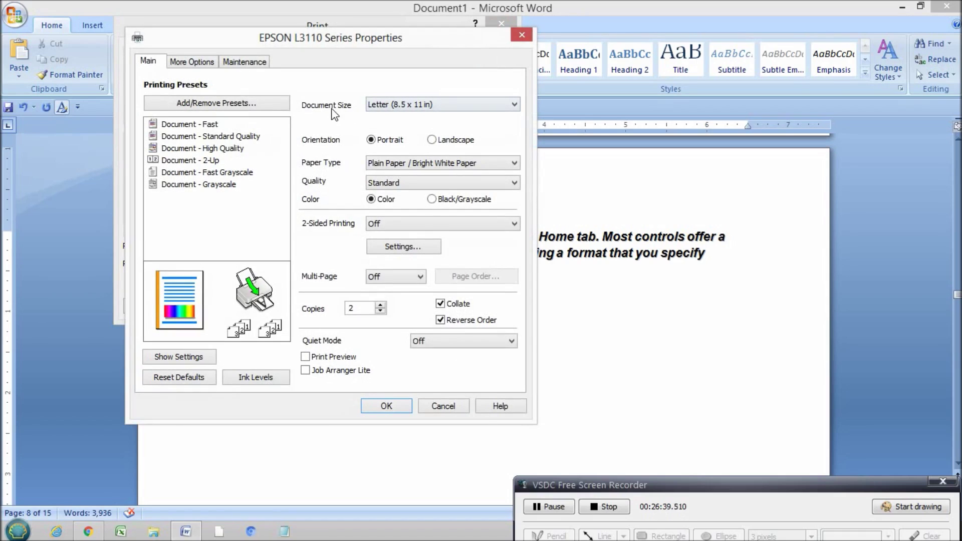
click(461, 106)
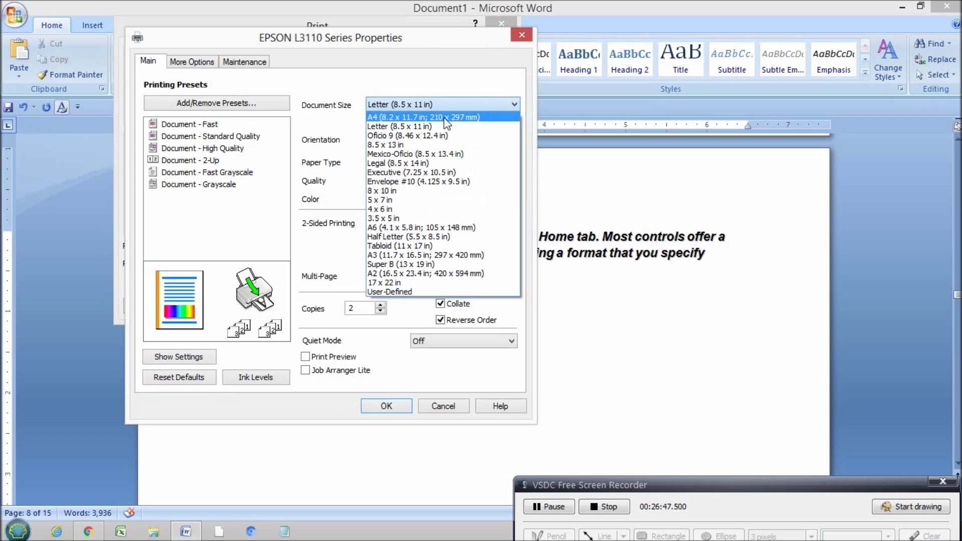
click(447, 119)
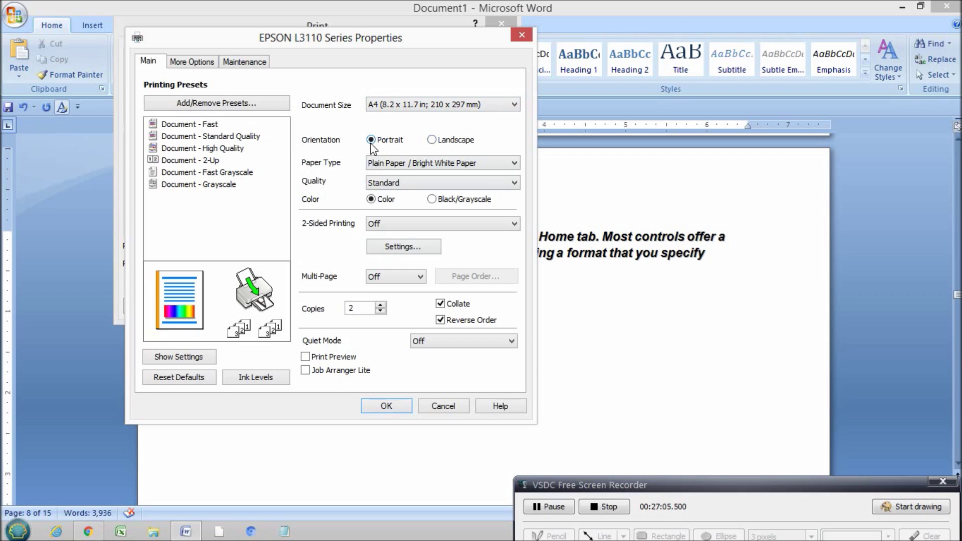
click(432, 140)
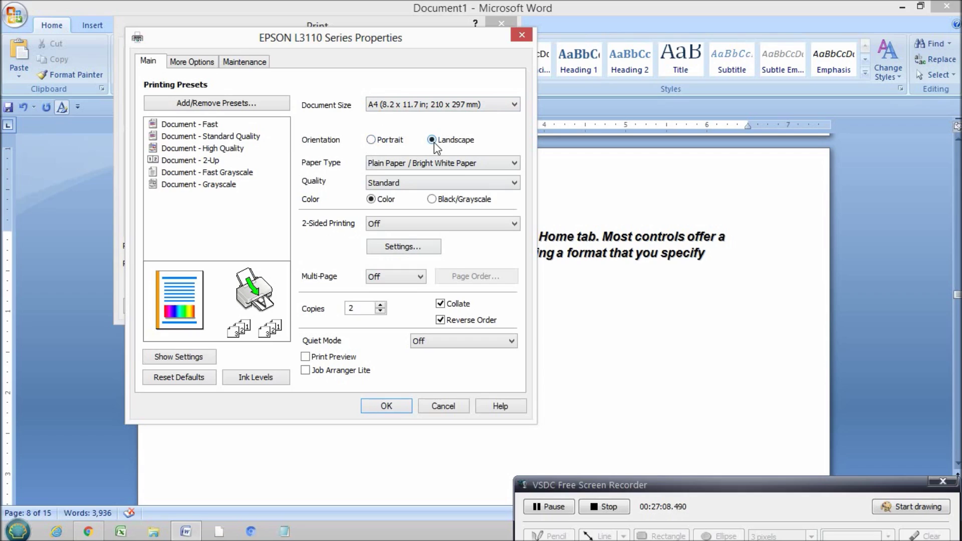
click(371, 140)
click(396, 407)
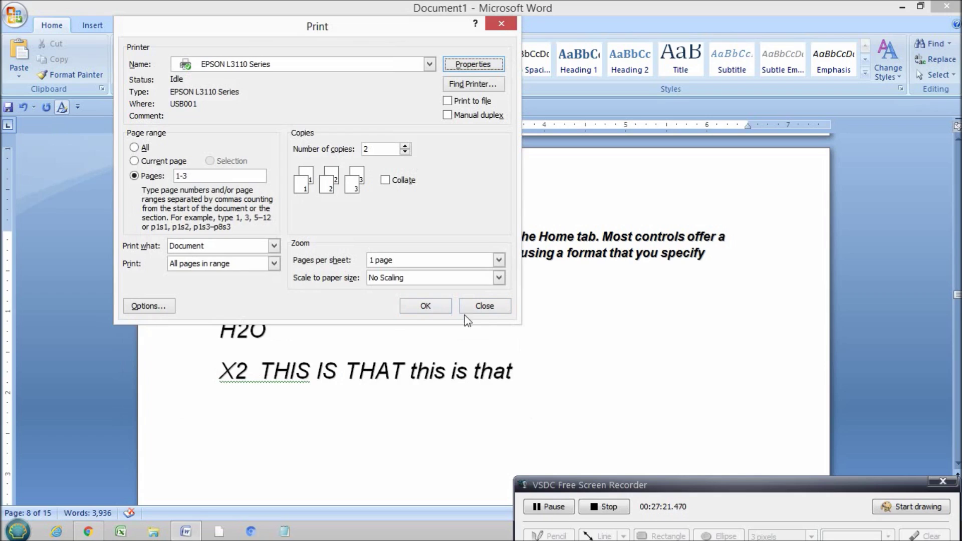
click(486, 312)
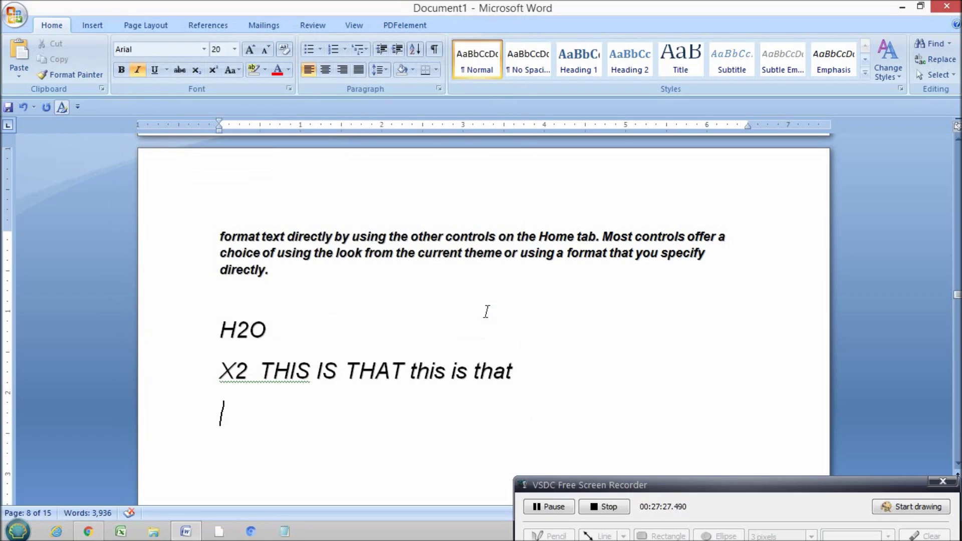
Select all the text of the document and align it right
key(ctrl+a)
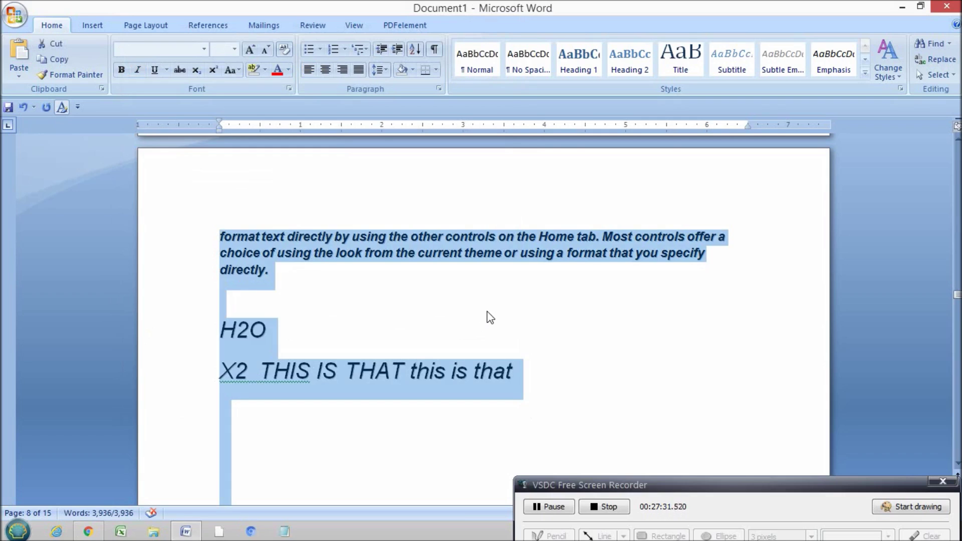
scroll(486, 312, up, 8)
scroll(486, 311, down, 3)
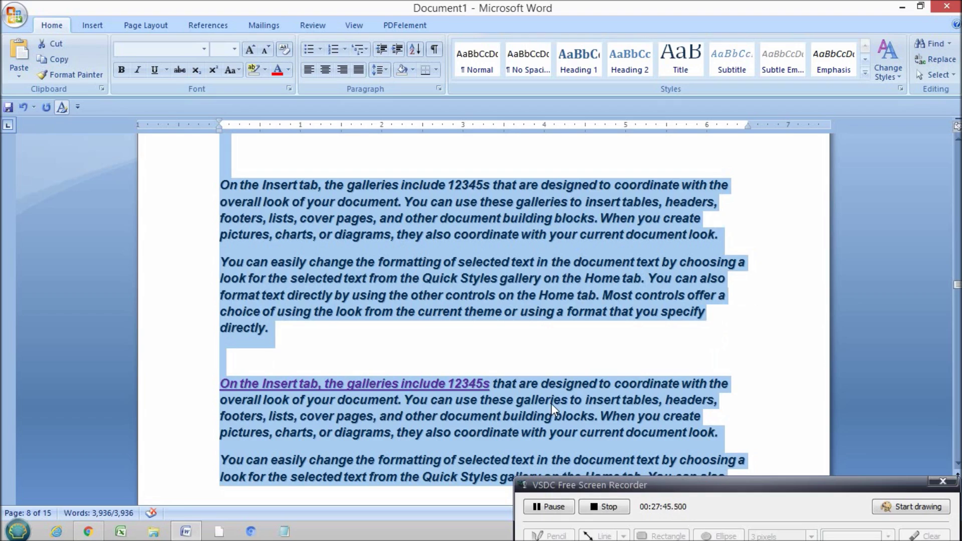
key(ctrl+r)
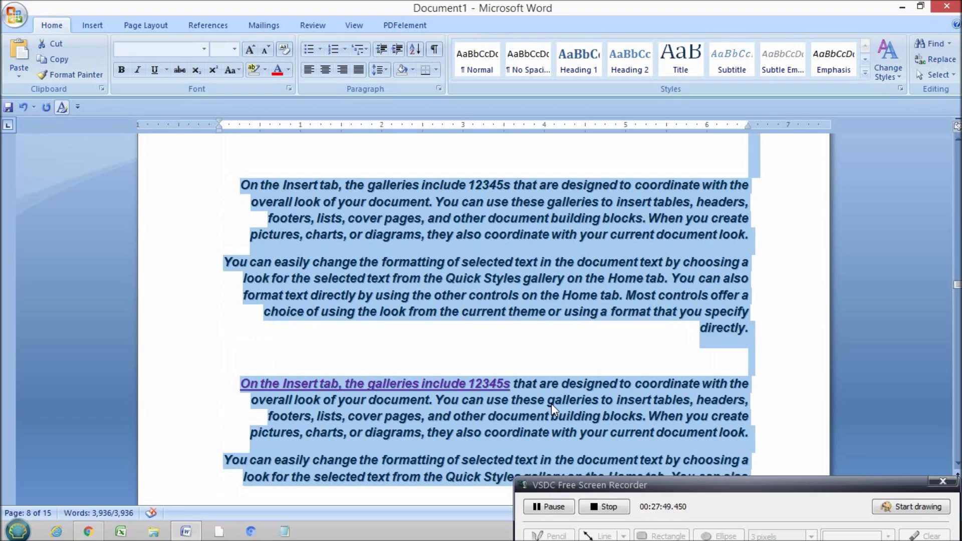
Save the document to the Desktop as a Word Document named temp2
key(ctrl+s)
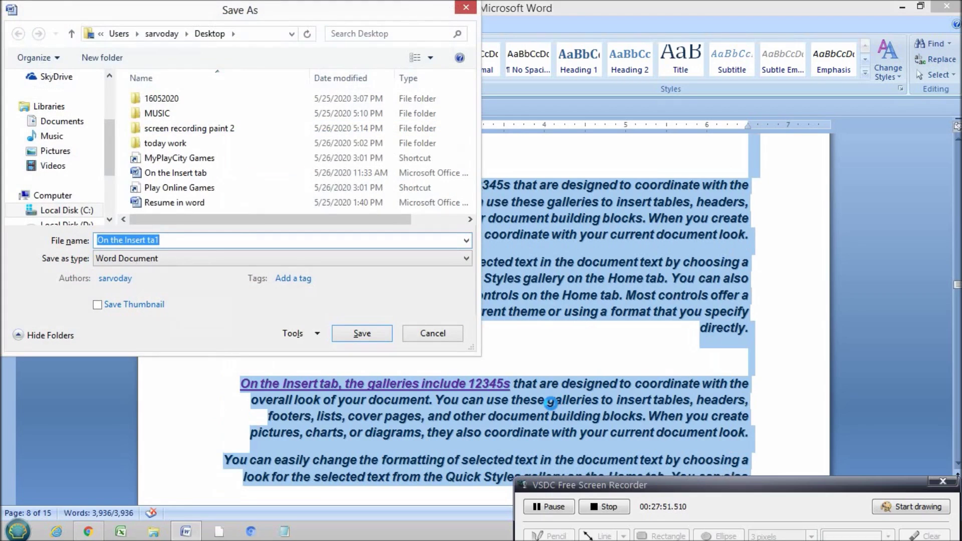
scroll(111, 92, up, 2)
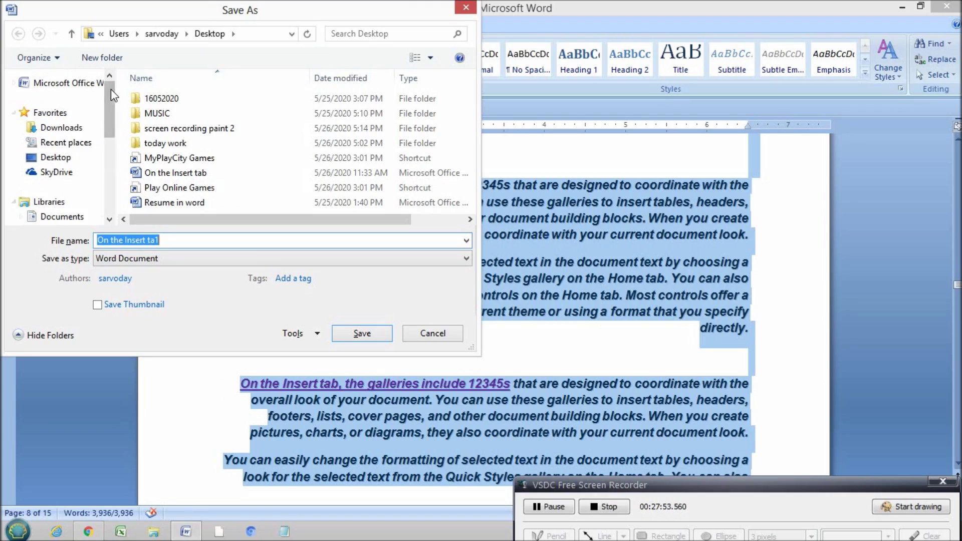
click(75, 159)
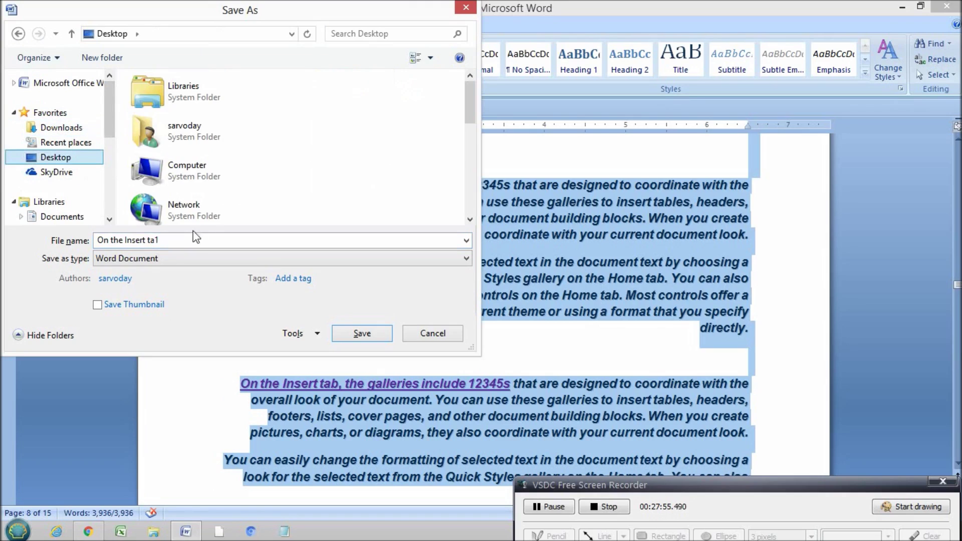
click(197, 239)
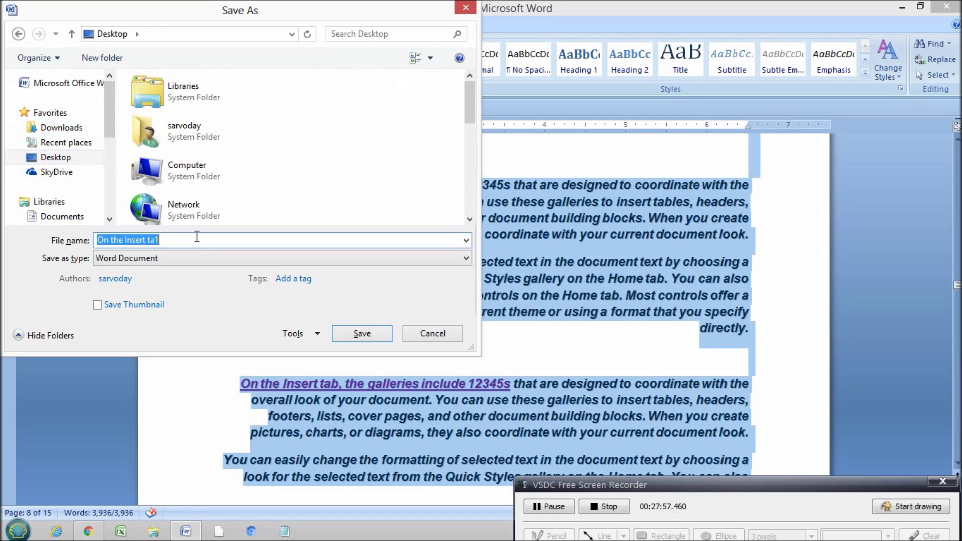
text(temp2)
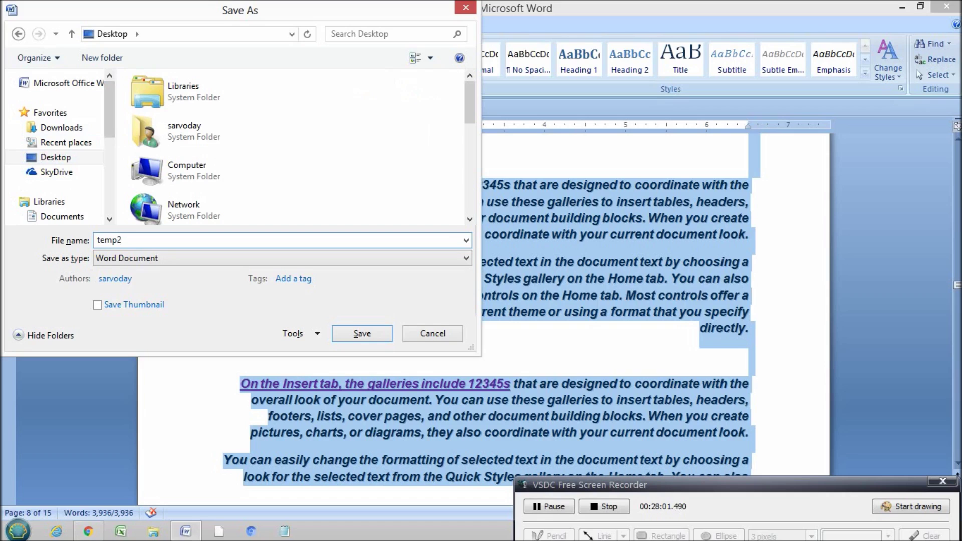
key(Return)
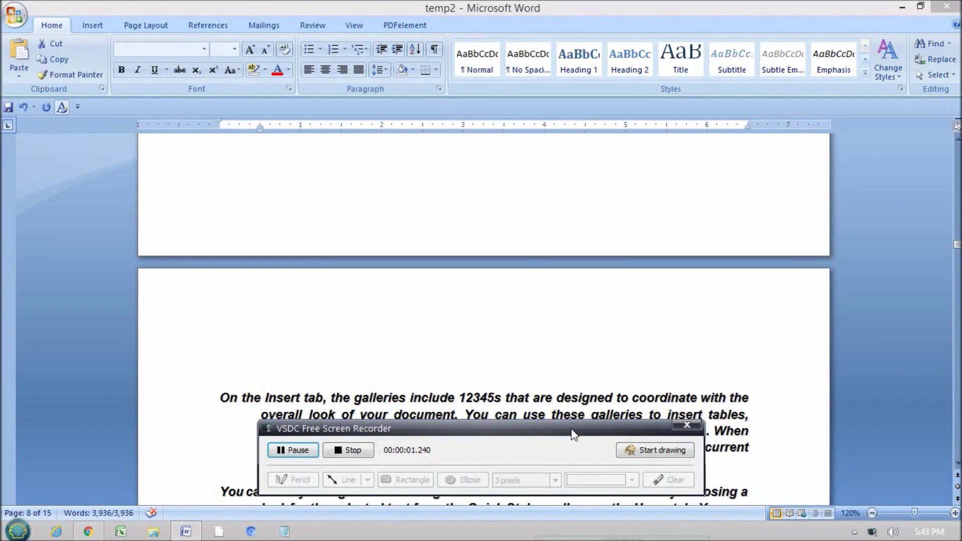
Examine the hanging indents of the paragraphs on page 5, highlighting the first words of the "You can easily change" paragraphs
drag(574, 434, 684, 512)
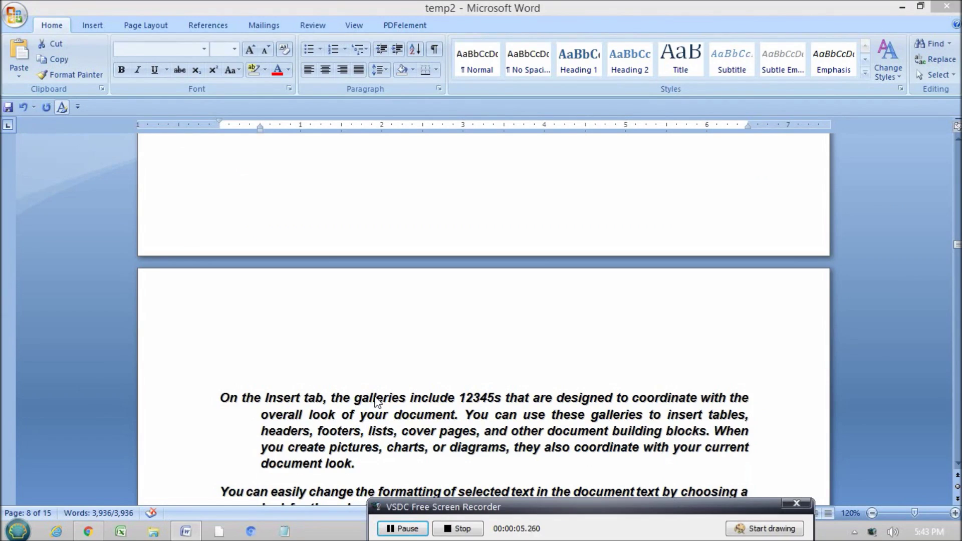
key(ctrl+a)
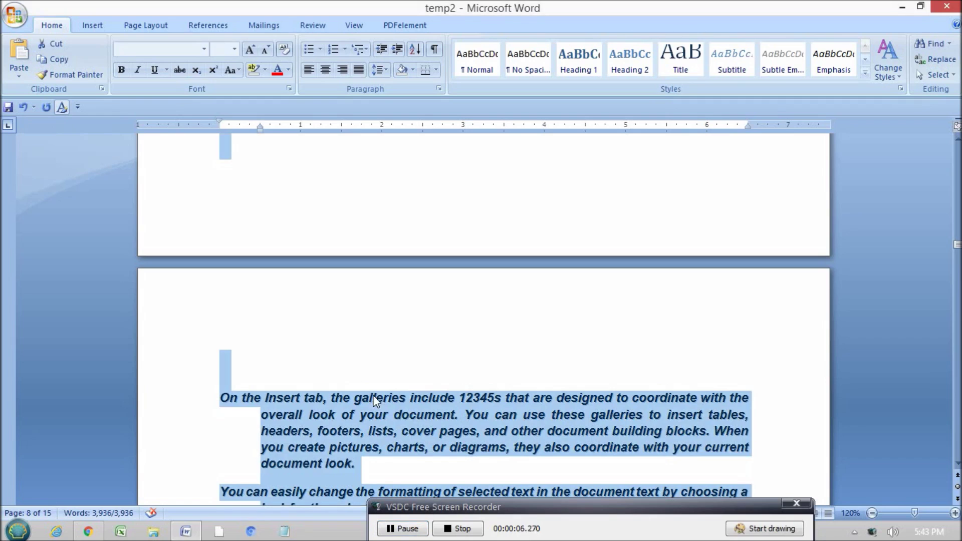
click(283, 405)
scroll(286, 399, down, 5)
scroll(286, 399, up, 20)
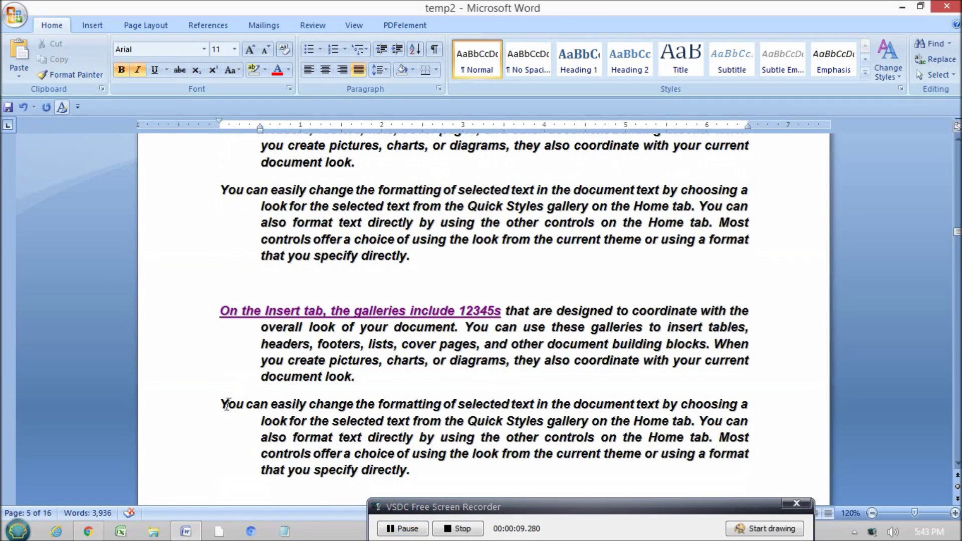
drag(221, 405, 269, 405)
drag(221, 190, 269, 190)
click(312, 239)
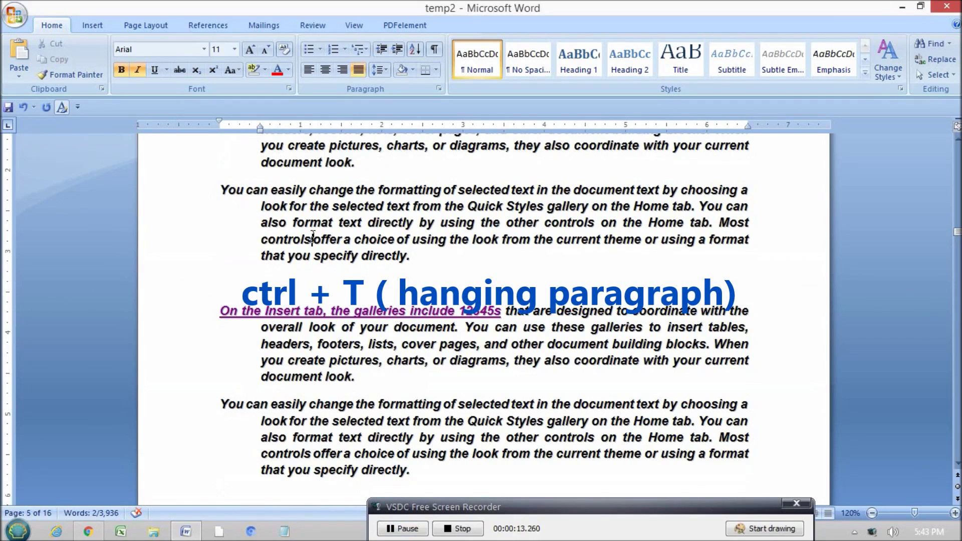
scroll(313, 239, up, 2)
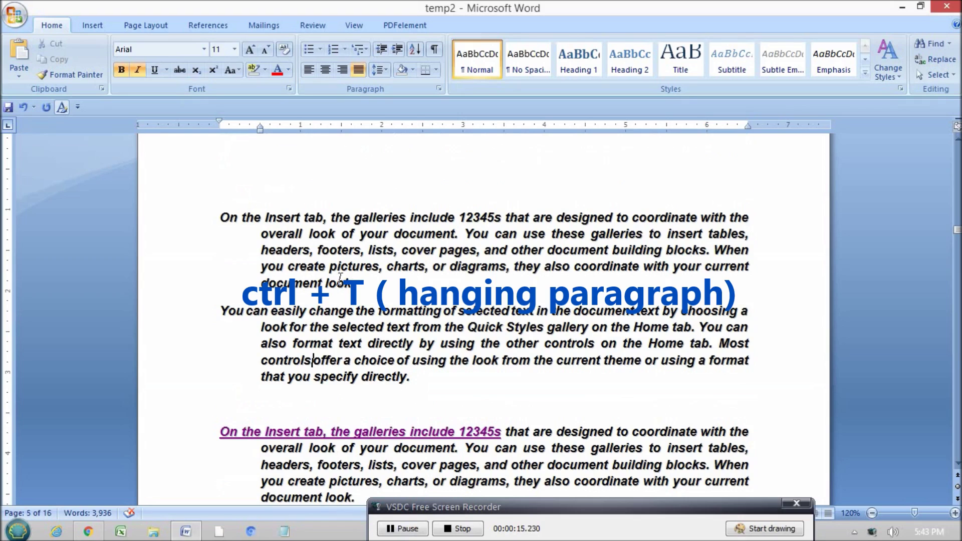
Select all the text and deepen its hanging indent by two levels, and reduce it by two levels again
key(ctrl+a)
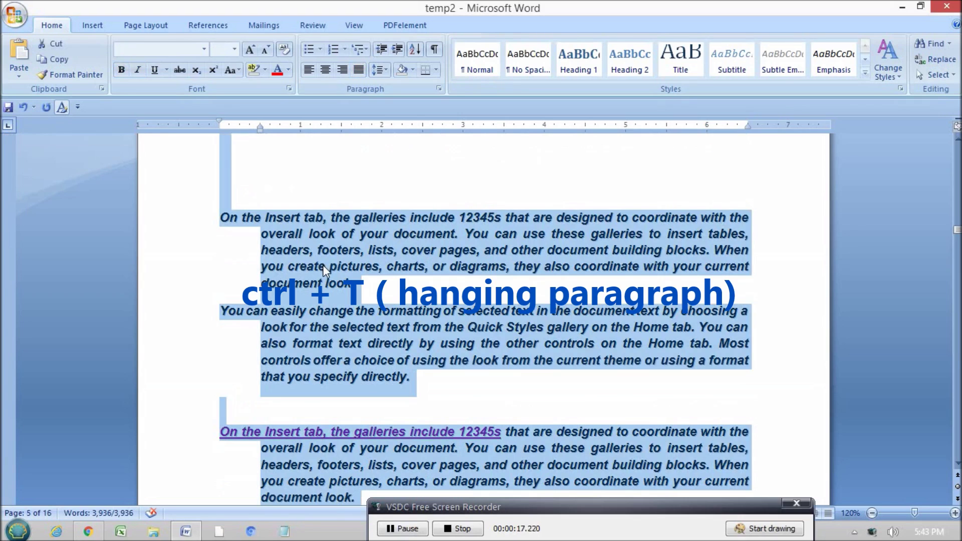
key(ctrl+t)
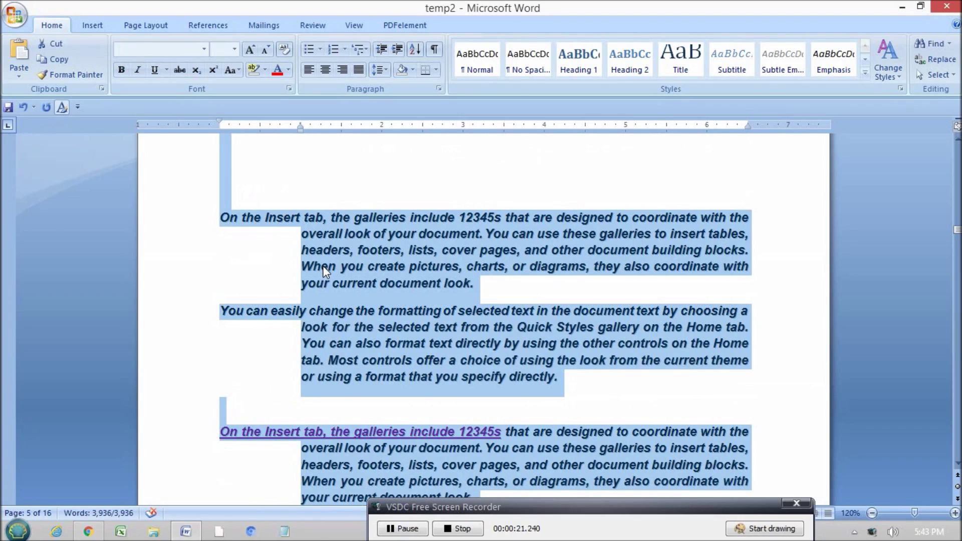
key(ctrl+t)
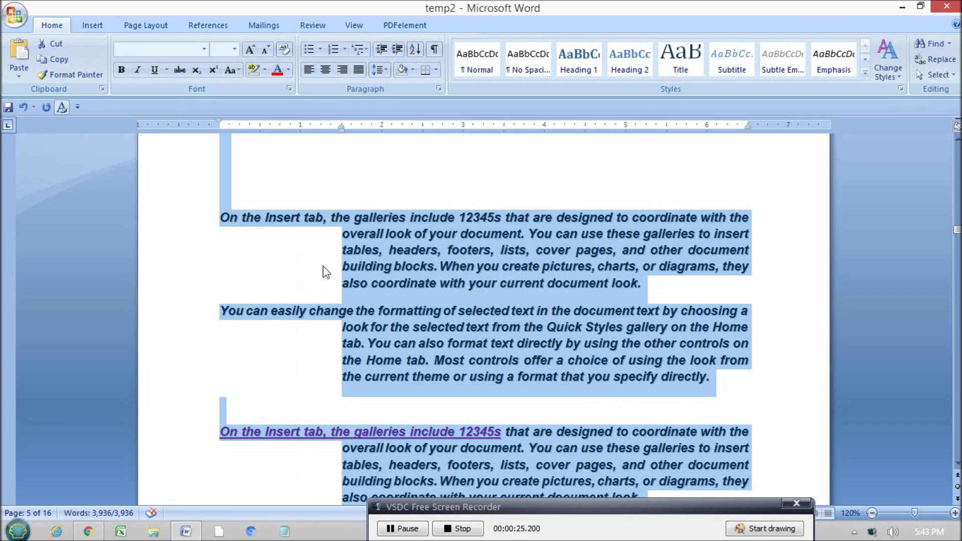
key(ctrl+shift+t)
key(ctrl+shift+t)
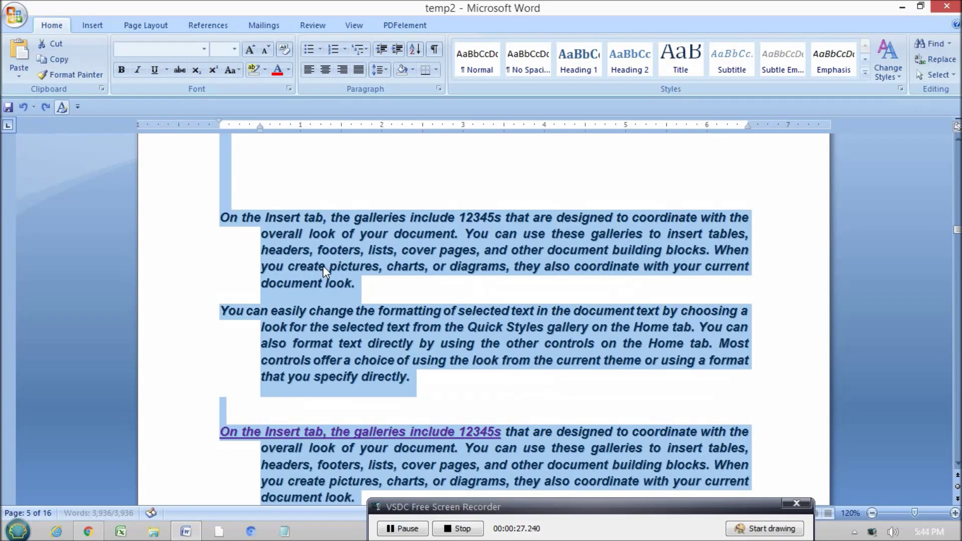
Align all the selected text right and justify it again, and underline it and remove the underline
key(ctrl+r)
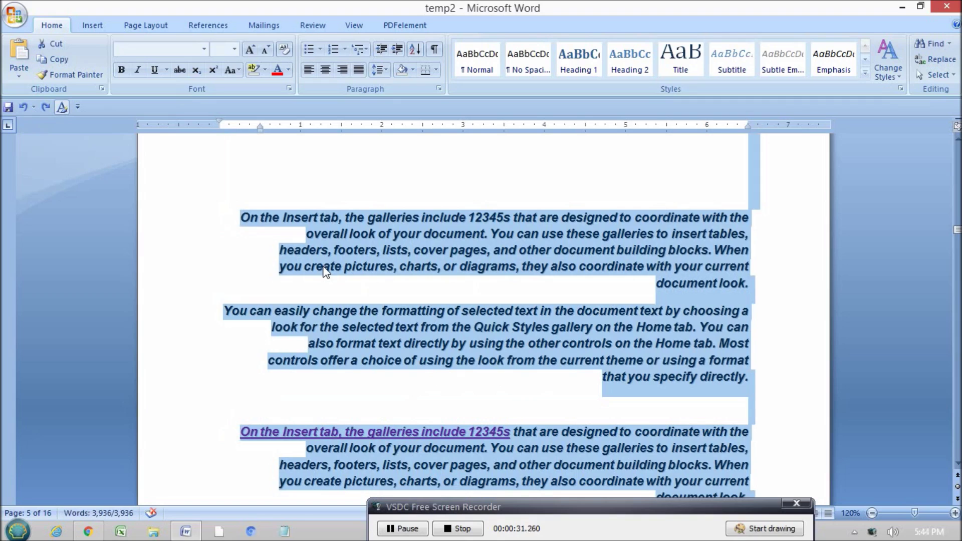
key(ctrl+j)
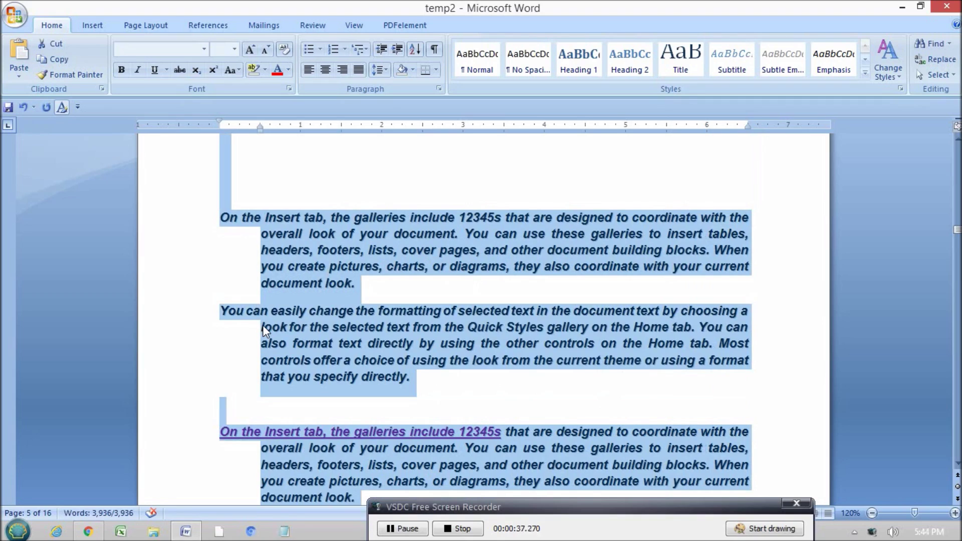
key(ctrl+u)
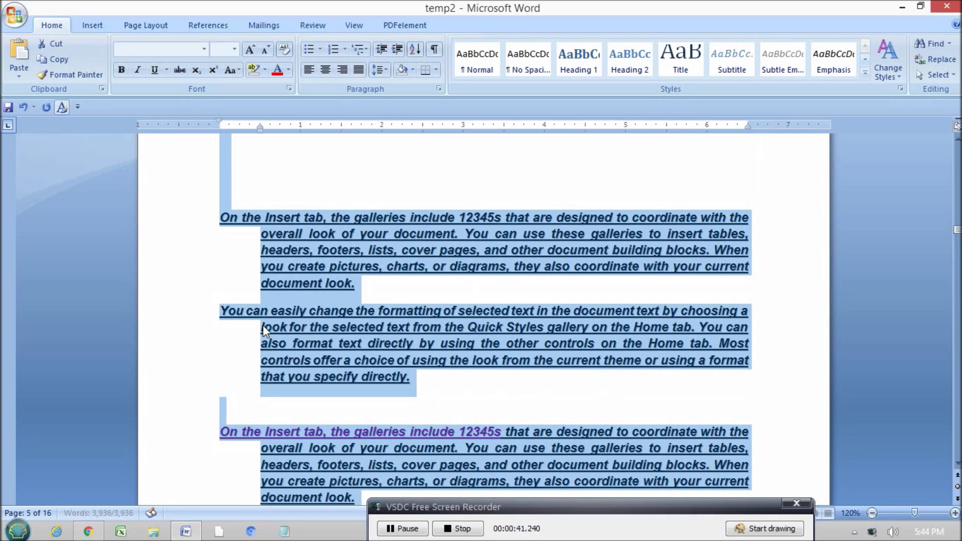
key(ctrl+z)
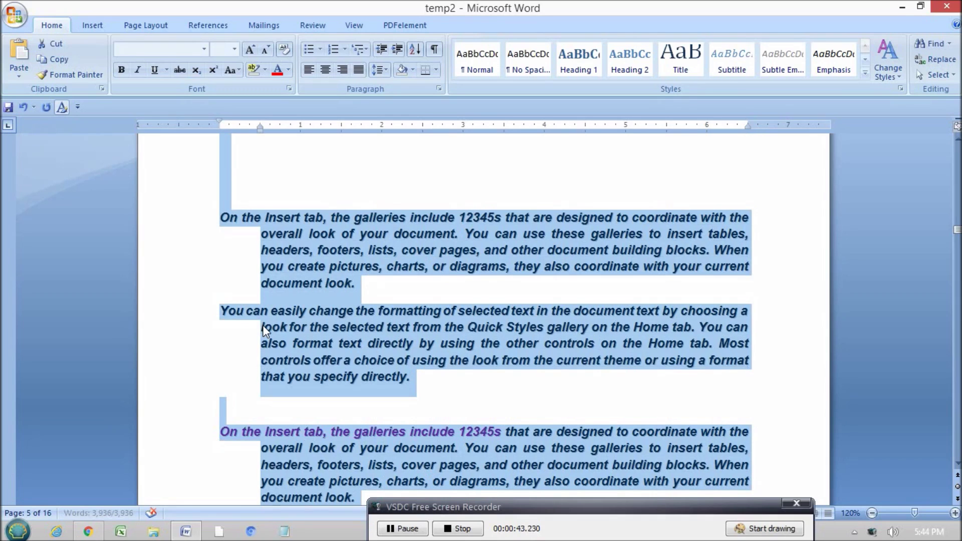
scroll(263, 326, down, 5)
key(ctrl+z)
key(ctrl+z)
key(ctrl+z)
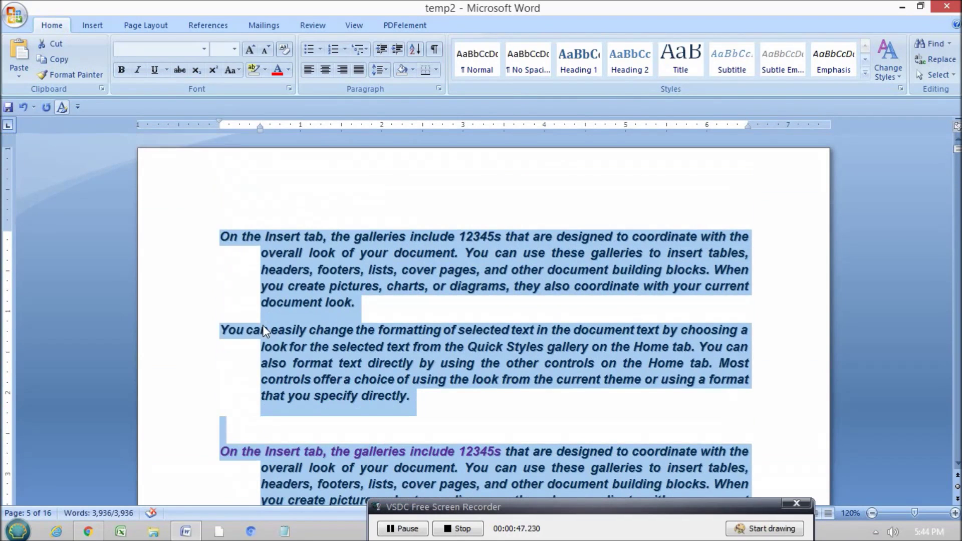
Select the text from "galleries include 12345s" through "insert tab" in the first paragraph on page 1 and underline it
click(220, 257)
drag(353, 237, 391, 253)
click(374, 251)
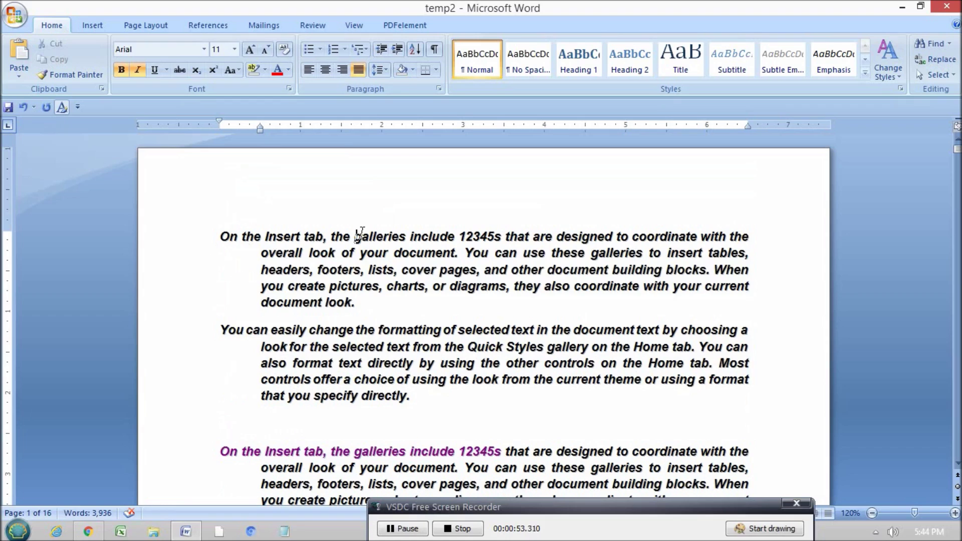
key(shift+Down)
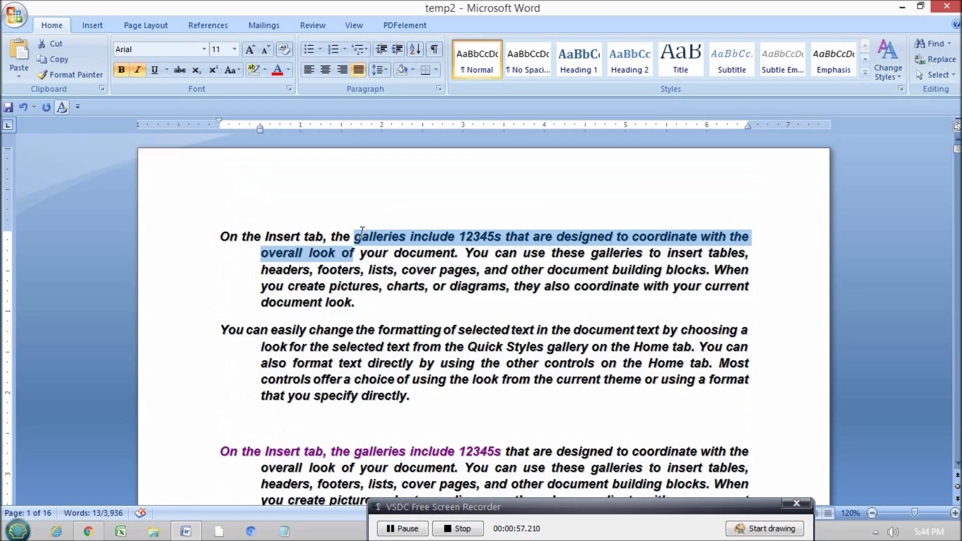
key(ctrl+shift+Right)
key(ctrl+shift+Right)
key(ctrl+shift+Right)
key(ctrl+shift+Right)
key(ctrl+shift+Right)
key(ctrl+shift+Right)
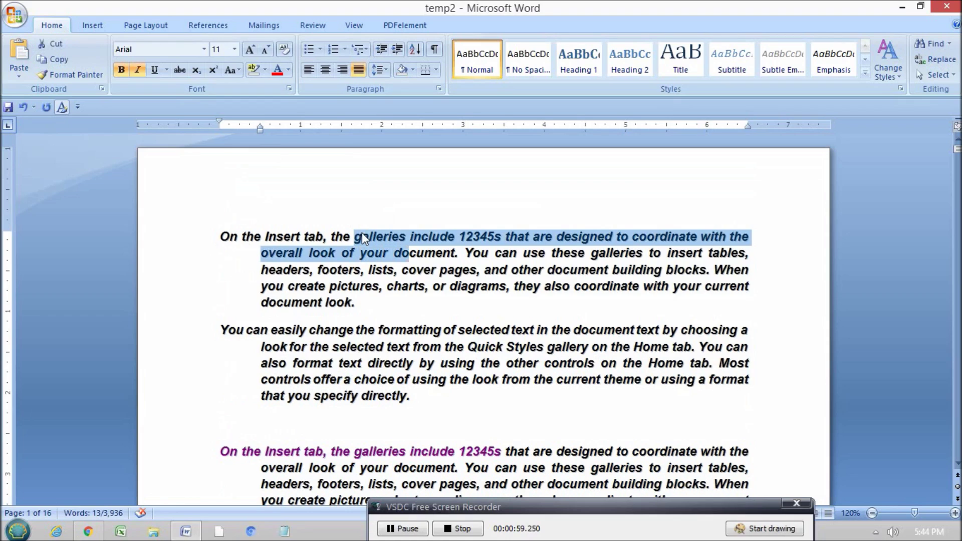
key(shift+Right)
key(shift+Right)
key(shift+Right)
key(shift+Right)
key(shift+Right)
key(shift+Right)
key(shift+Right)
key(shift+Right)
key(shift+Right)
key(shift+Right)
key(shift+Right)
key(shift+Right)
key(shift+Right)
key(shift+Right)
key(shift+Right)
key(shift+Right)
key(shift+Right)
key(shift+Right)
key(shift+Right)
key(shift+Right)
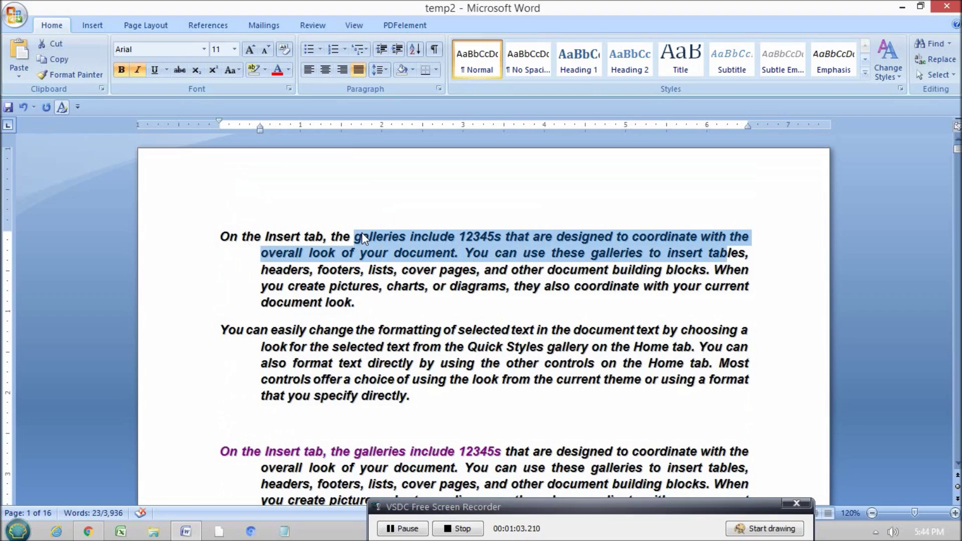
key(ctrl+u)
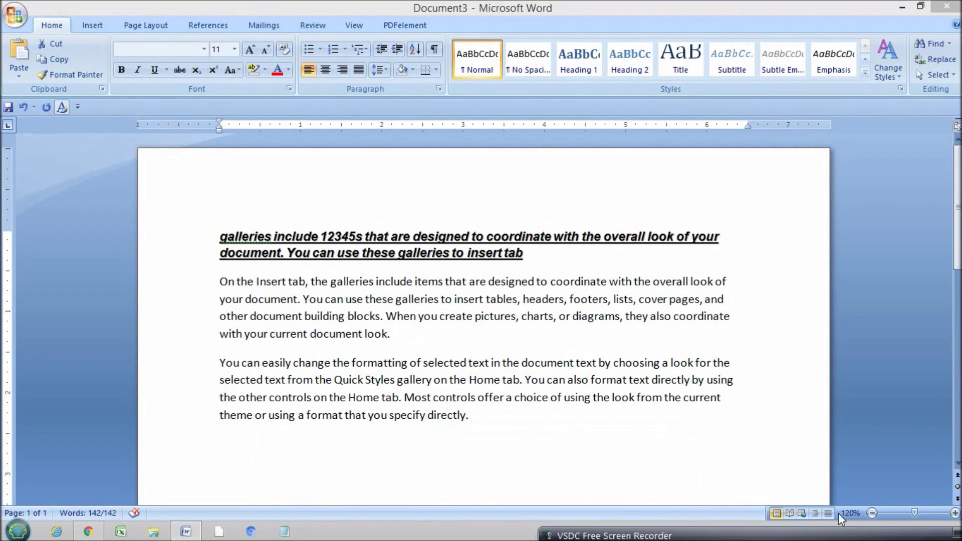
Select all the text in Document3, start closing the document, and dismiss the save prompt to keep it open
key(ctrl+a)
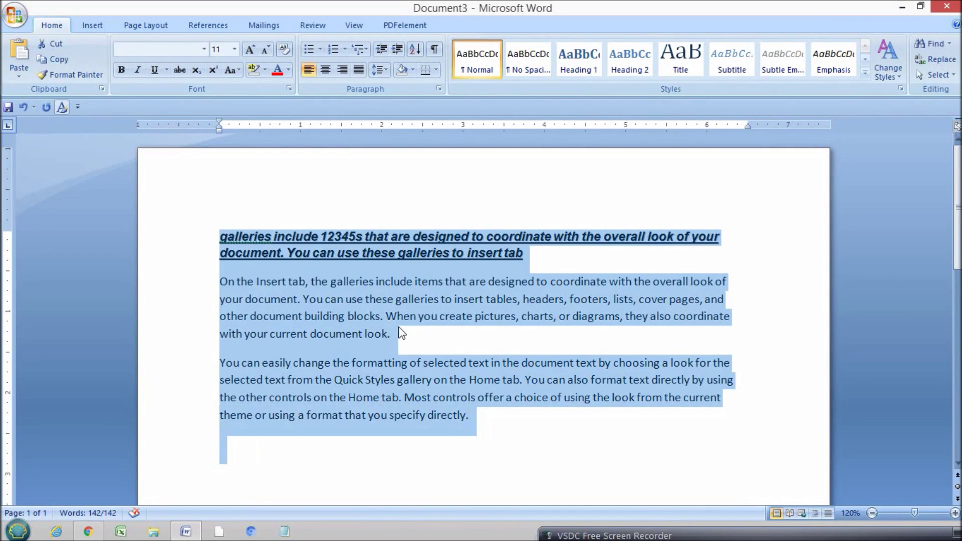
key(alt+F4)
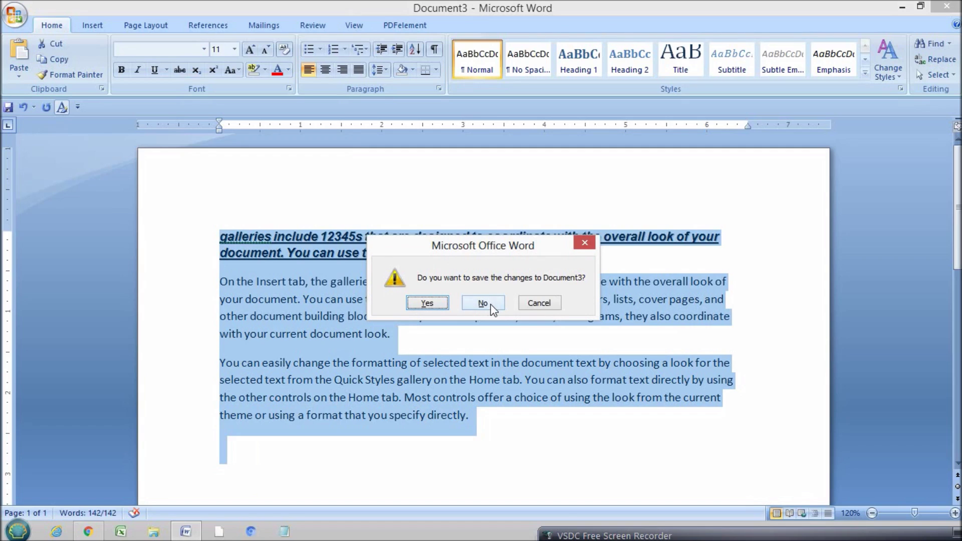
click(584, 243)
click(443, 313)
Cut the underlined text and the two paragraphs below it from Document3, and undo the cut
drag(221, 237, 520, 425)
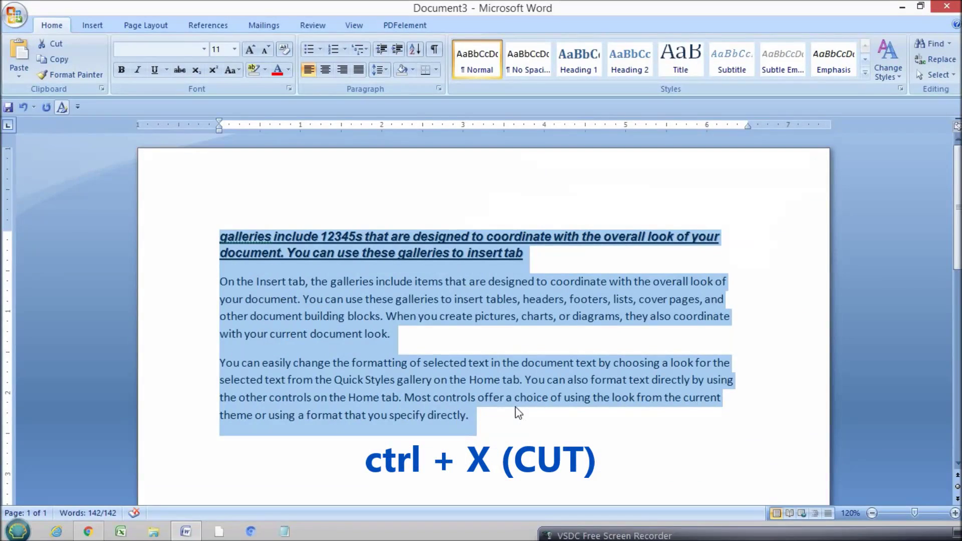
right_click(271, 310)
click(301, 318)
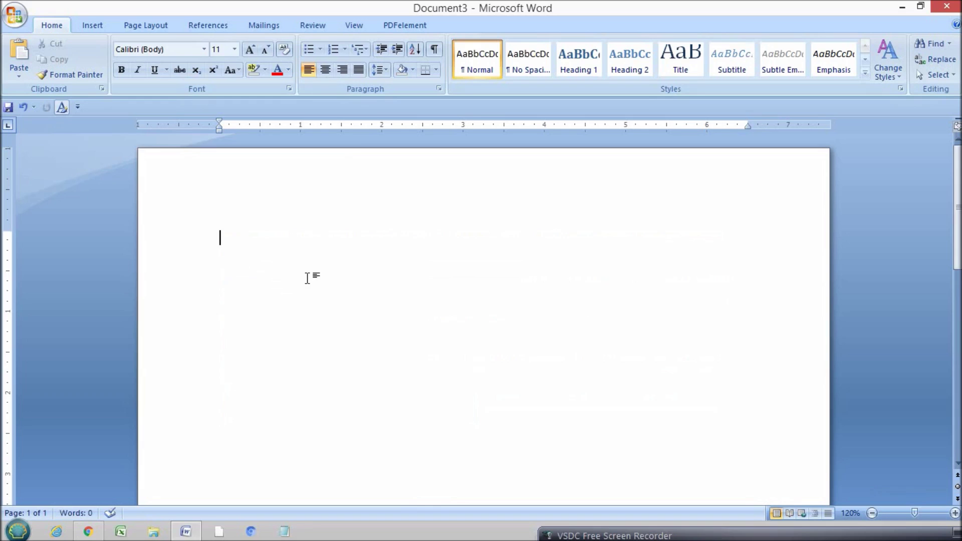
key(ctrl+z)
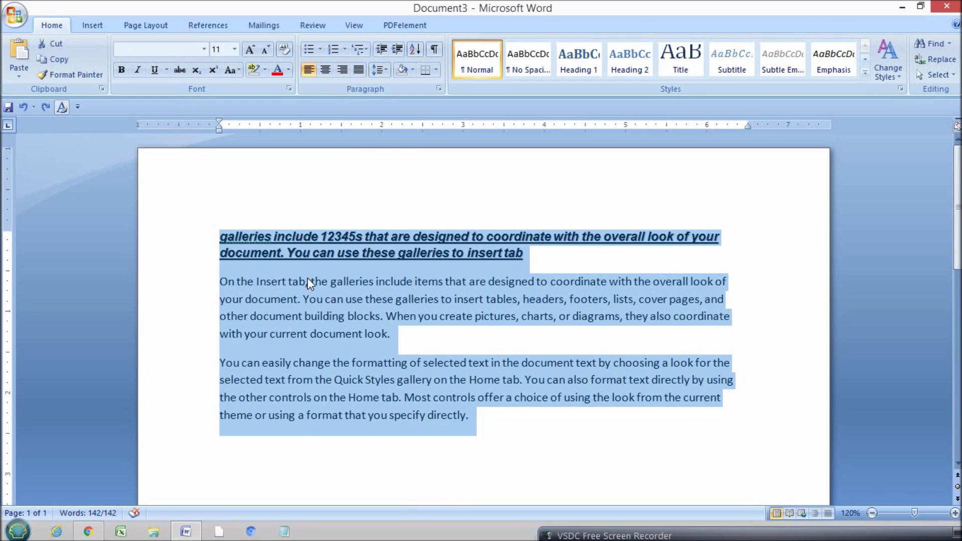
Redo the cut of the Document3 text and undo it, and remove the text once more and undo the removal
key(ctrl+x)
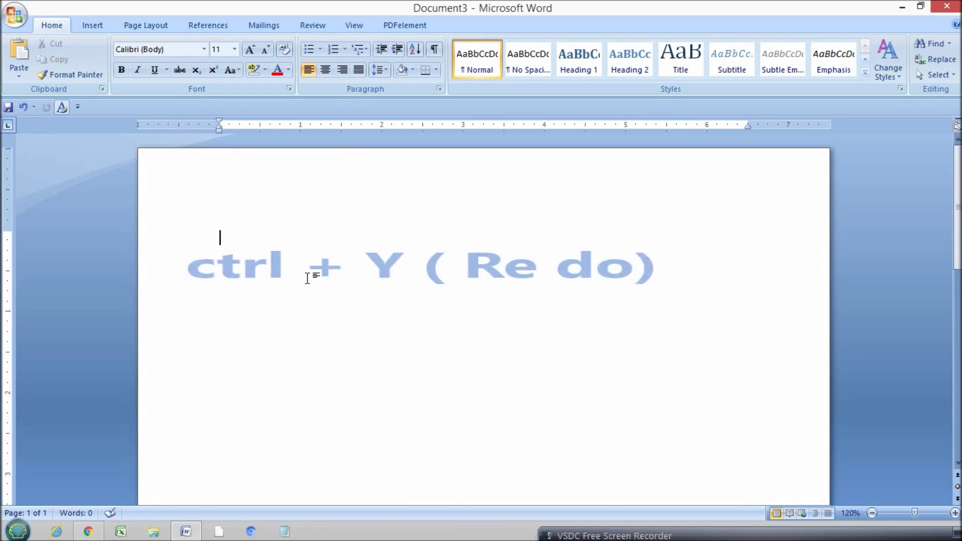
key(ctrl+z)
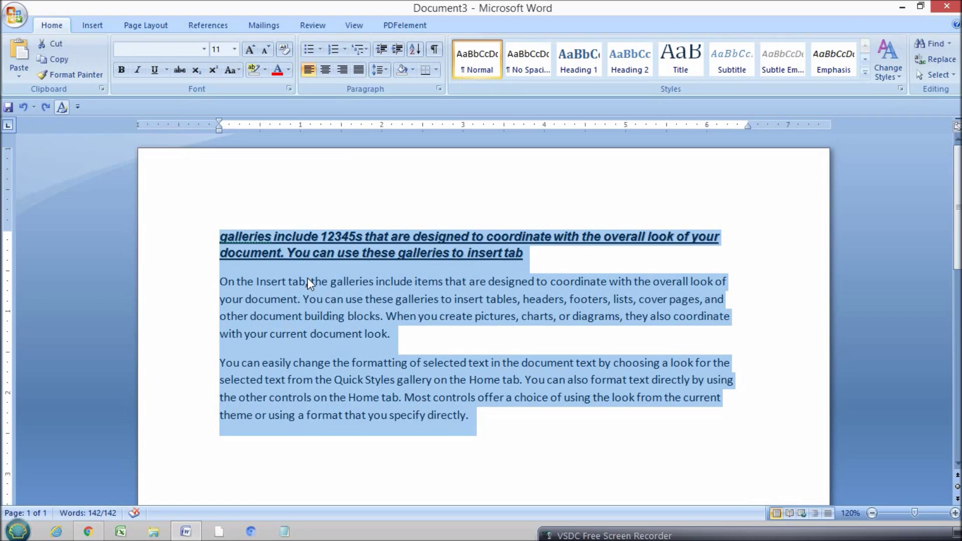
key(Delete)
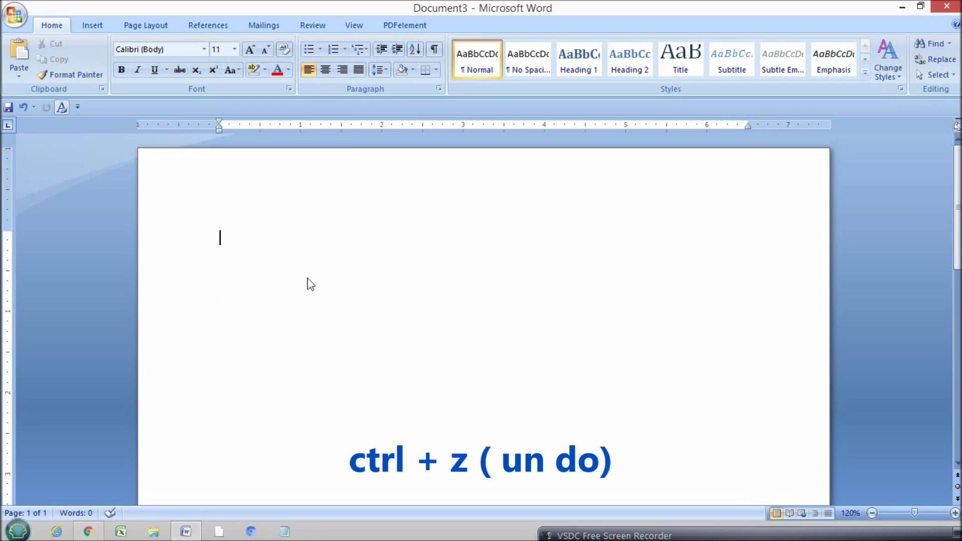
key(ctrl+z)
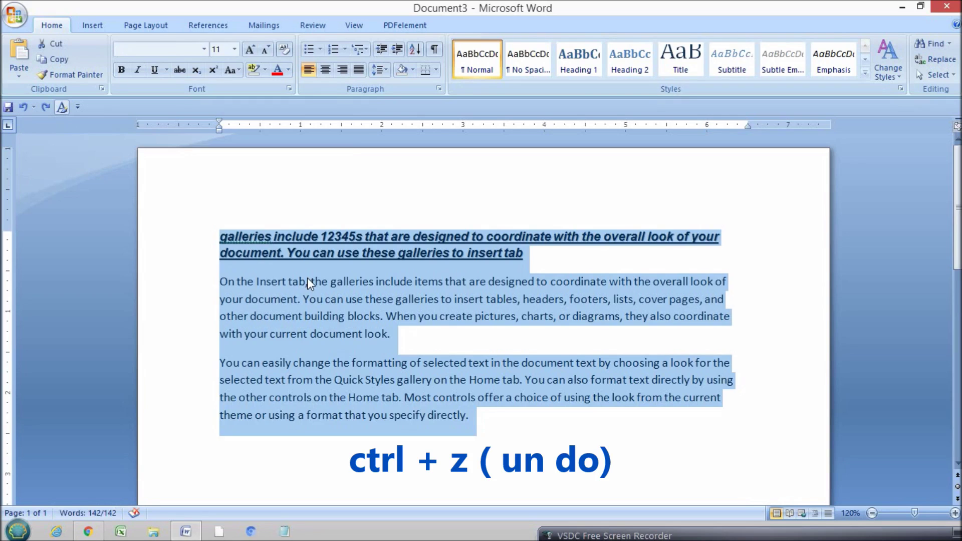